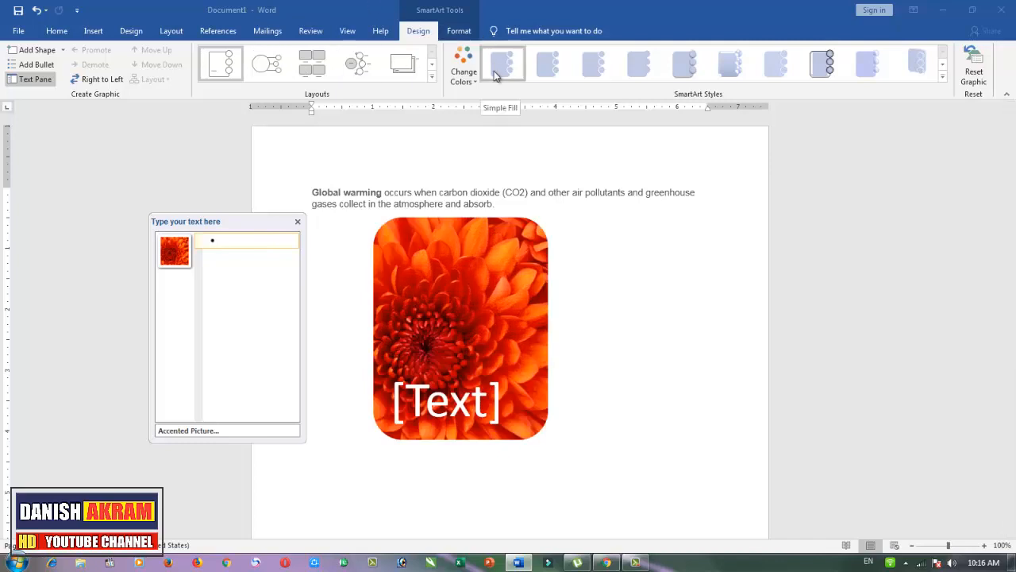
# - Undo the Accented Picture SmartArt conversion and select the restored flower picture
pyautogui.click(93, 30)
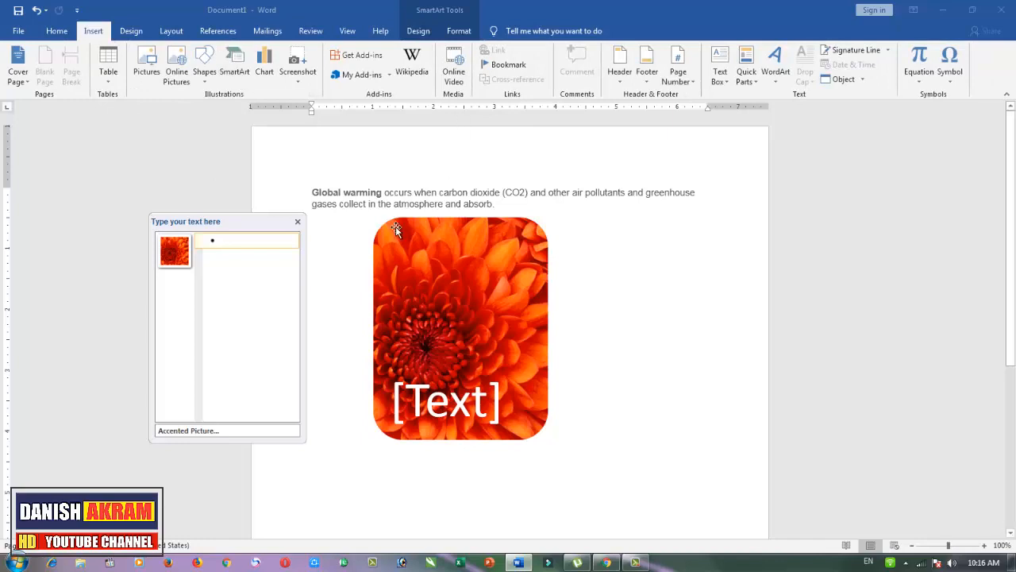
pyautogui.hotkey('ctrl', 'z')
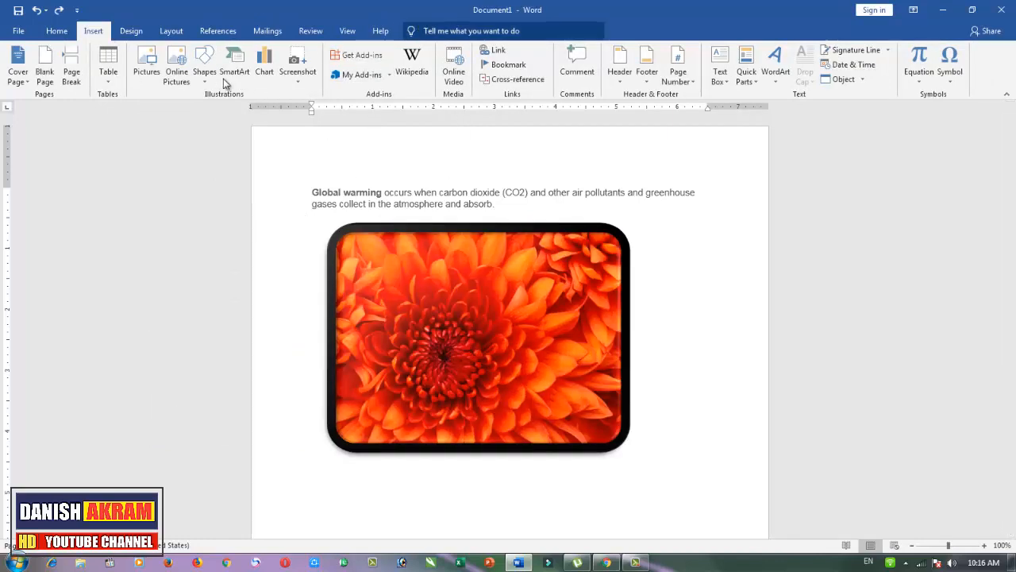
pyautogui.click(476, 308)
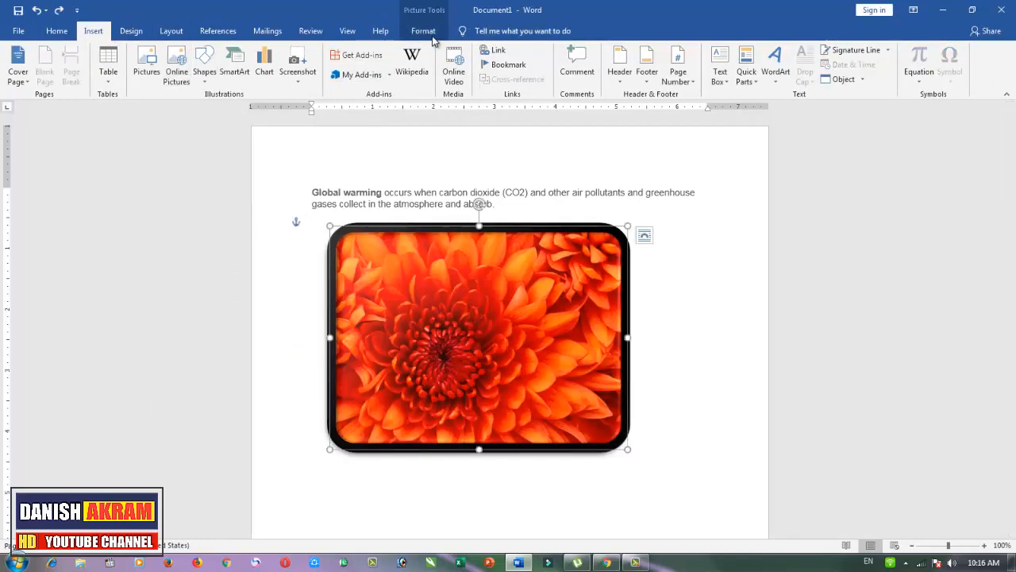
pyautogui.click(431, 34)
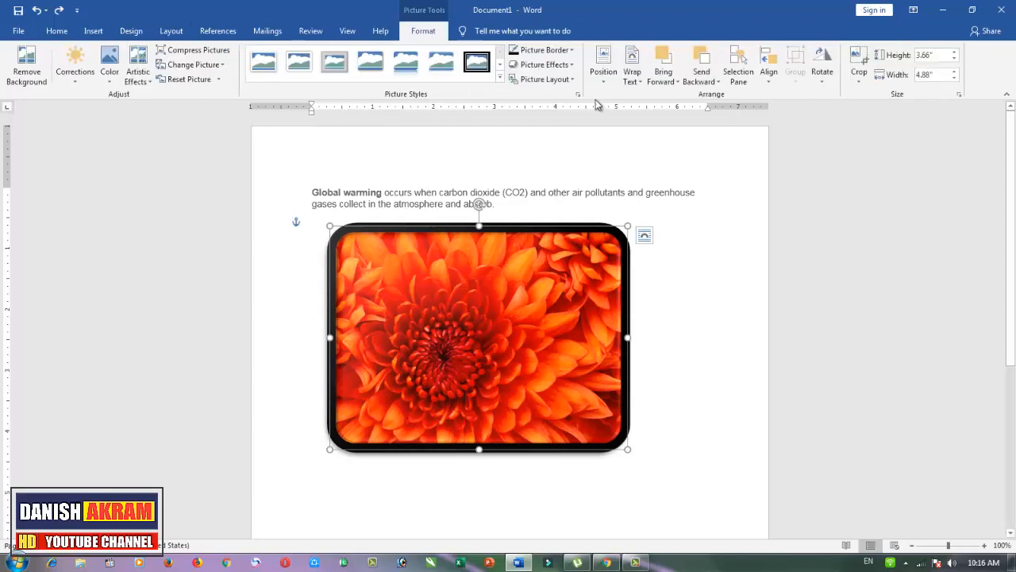
# - Move the flower picture over the Global warming paragraph and set its text wrapping to Behind Text
pyautogui.click(603, 87)
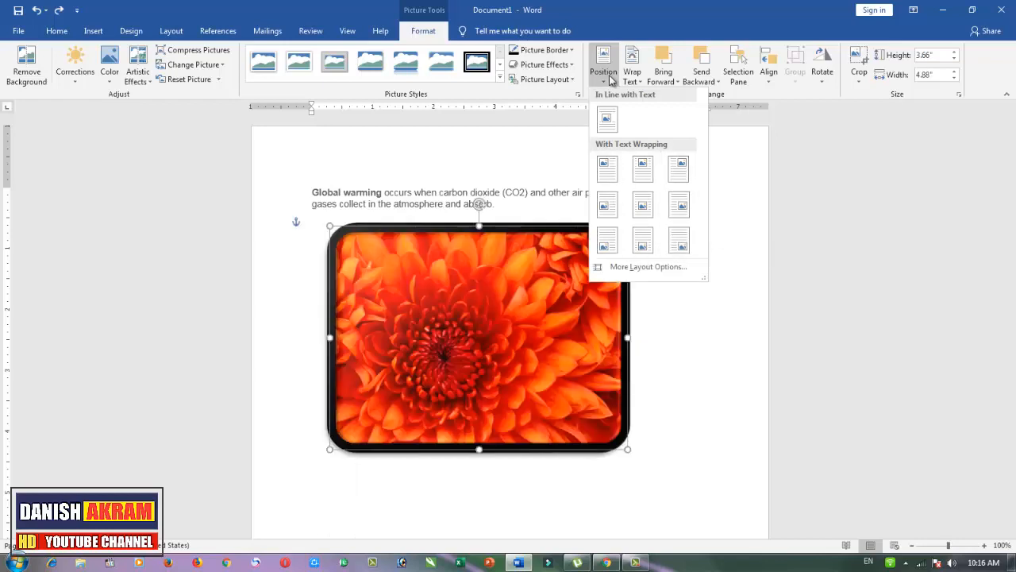
pyautogui.click(634, 77)
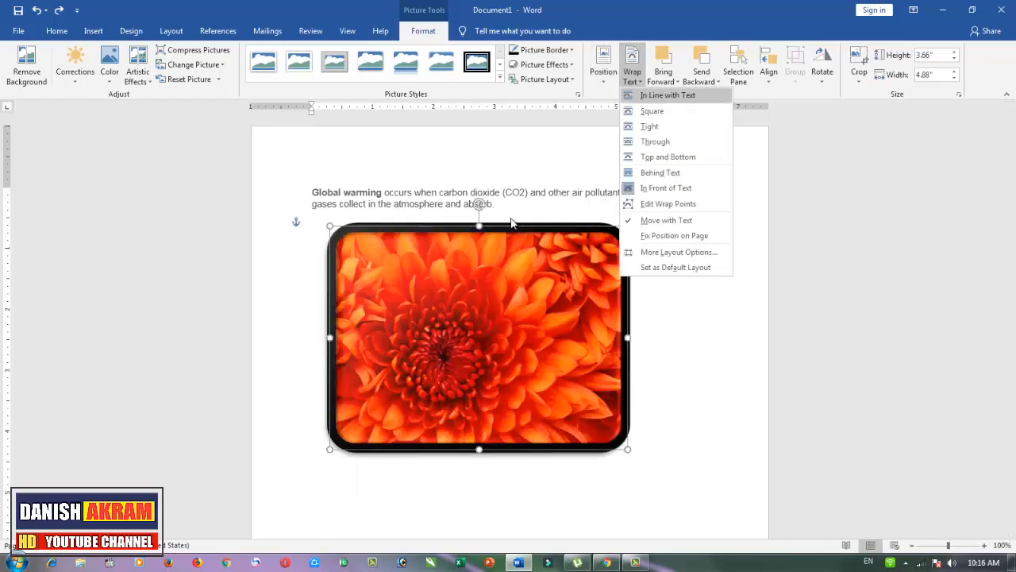
pyautogui.click(471, 264)
pyautogui.moveTo(452, 240); pyautogui.dragTo(440, 164)
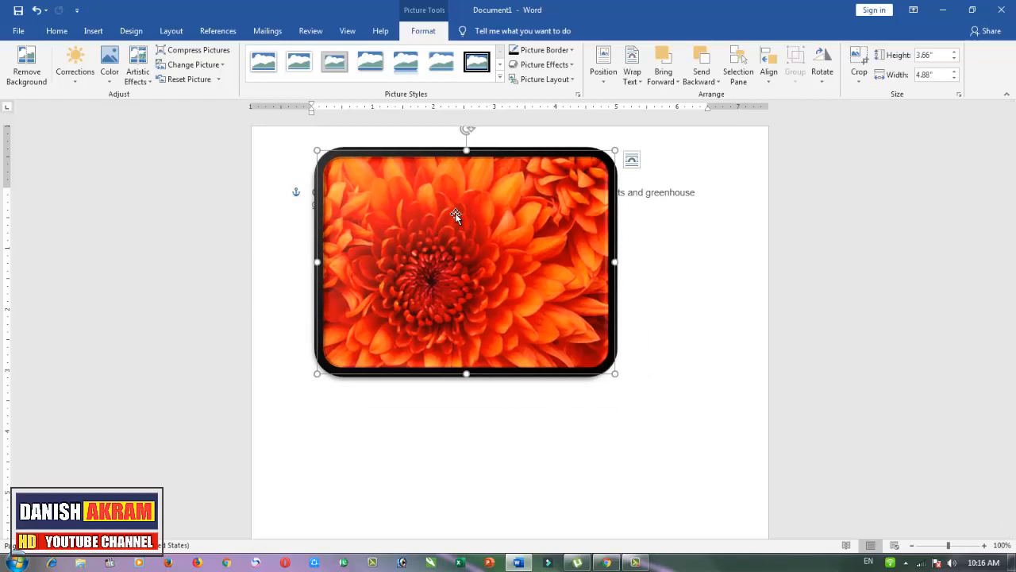
pyautogui.click(632, 76)
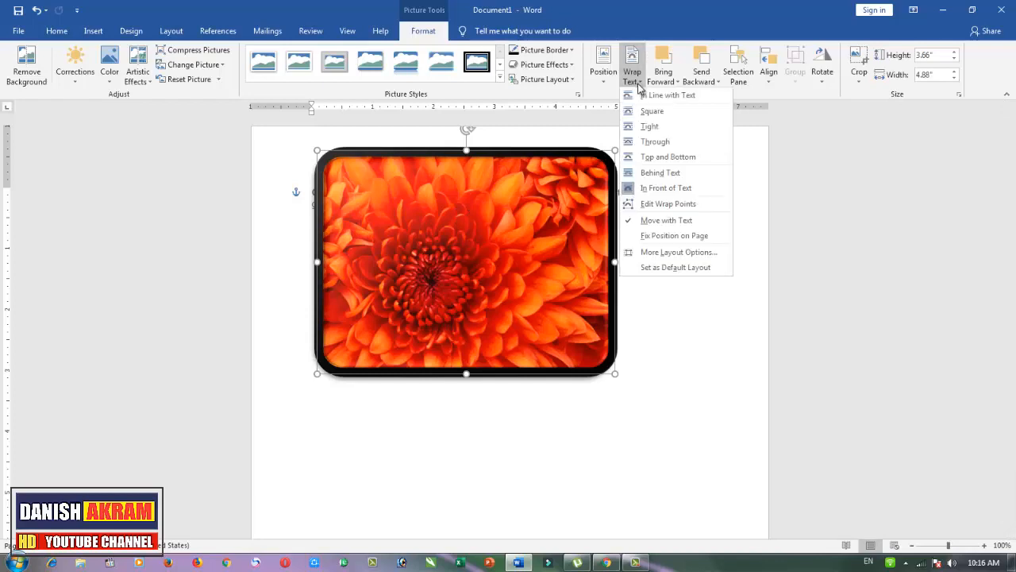
pyautogui.click(660, 172)
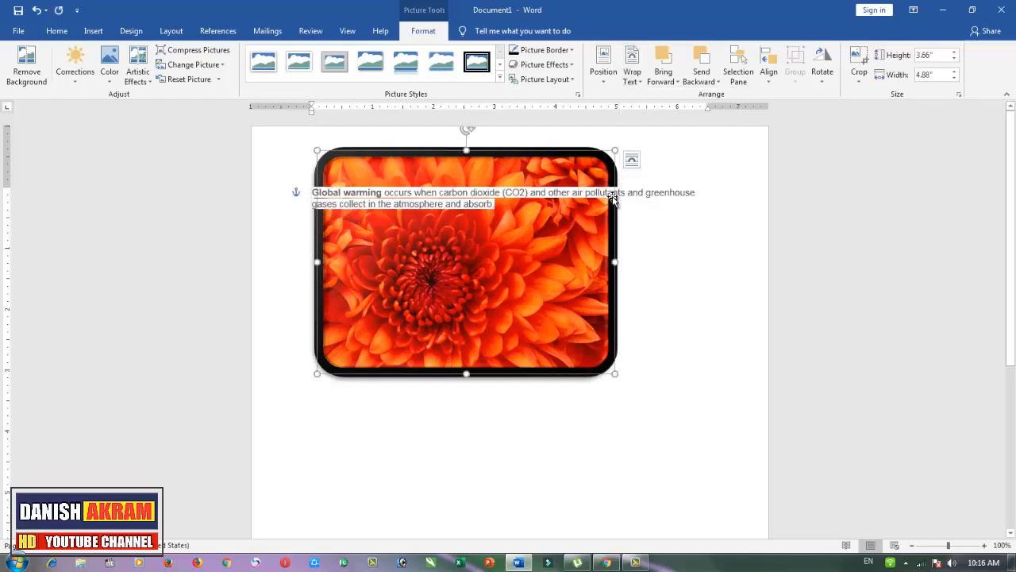
# - Move the flower picture down so it sits clear below the Global warming paragraph
pyautogui.click(633, 77)
pyautogui.click(638, 84)
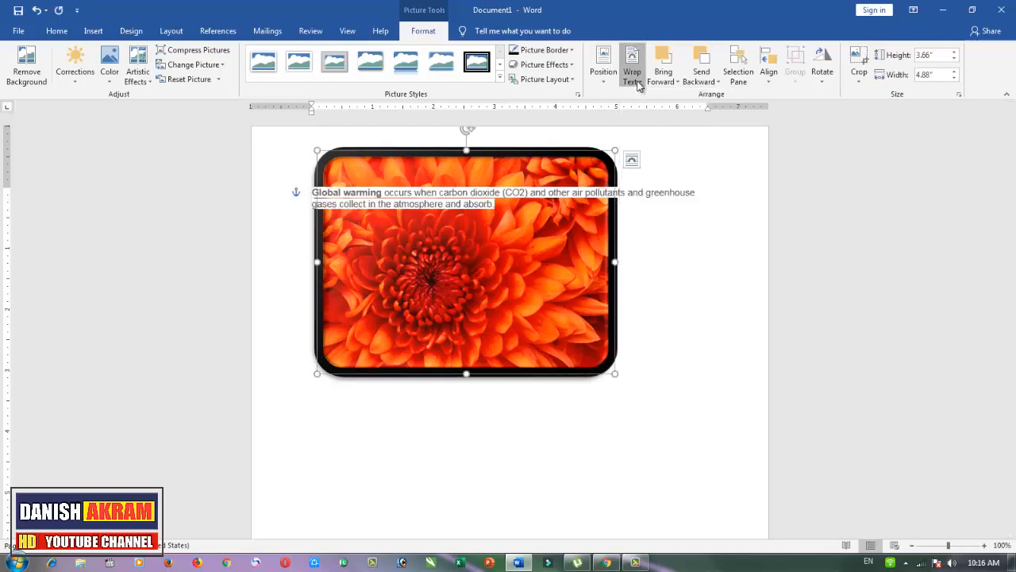
pyautogui.moveTo(429, 234); pyautogui.dragTo(433, 347)
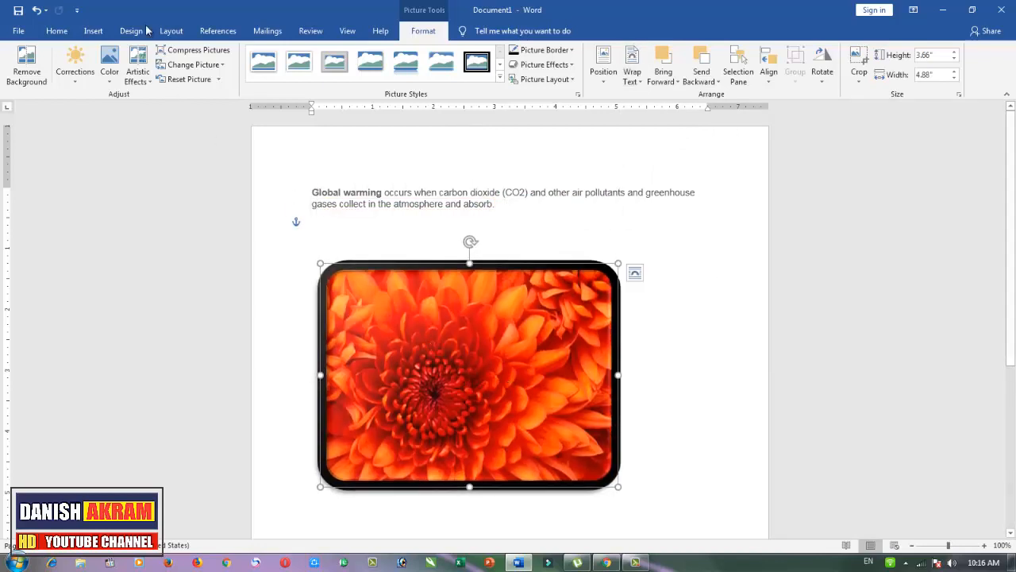
# - Insert the desert picture from file under the paragraph and compress only this picture using the default resolution
pyautogui.click(316, 227)
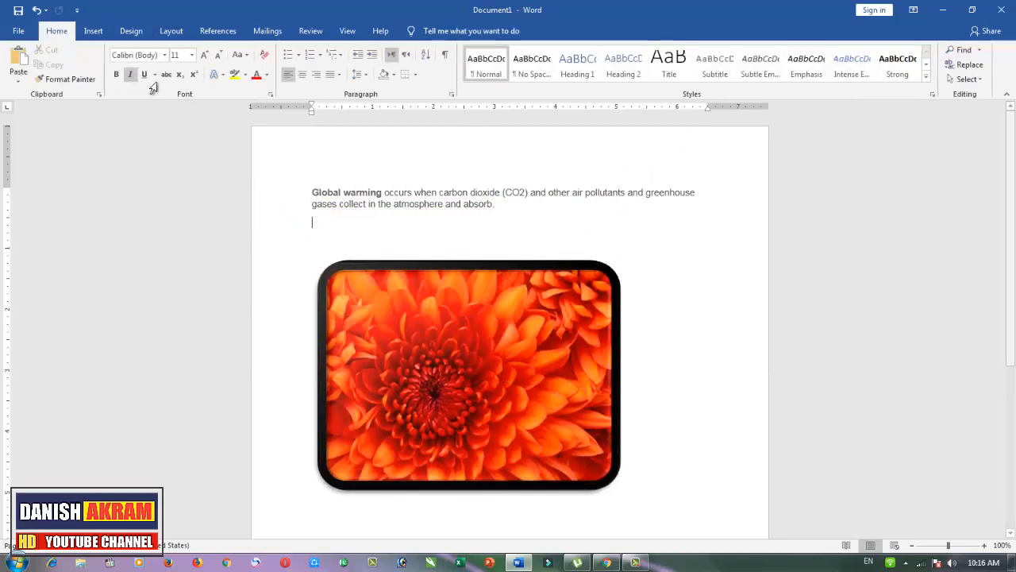
pyautogui.click(96, 32)
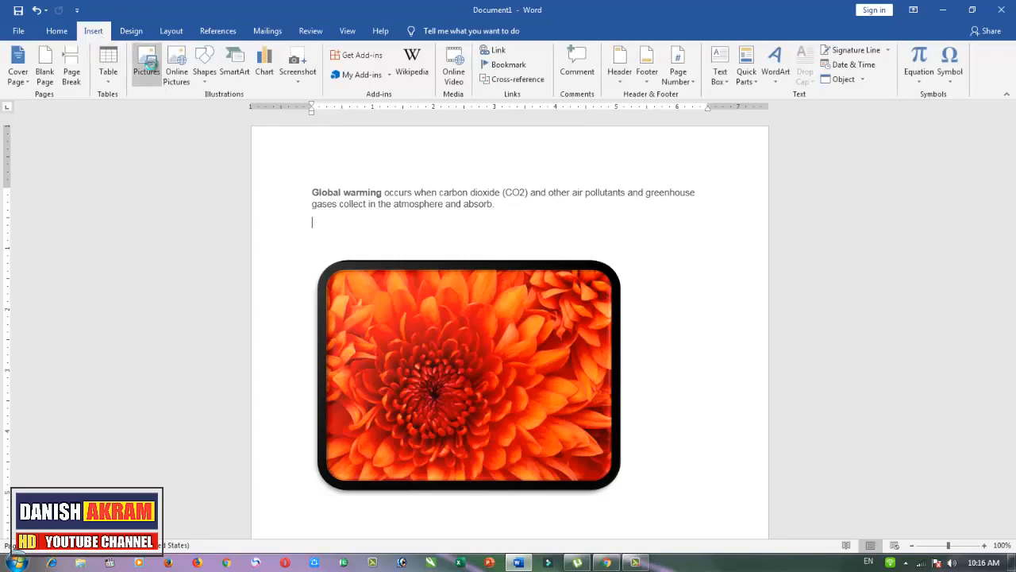
pyautogui.click(146, 65)
pyautogui.doubleClick(236, 139)
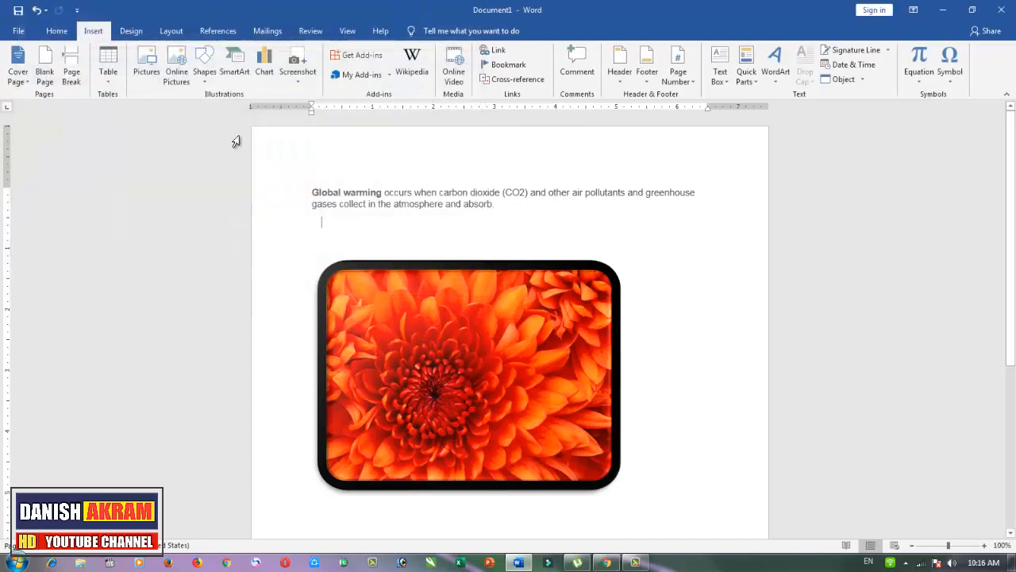
pyautogui.click(197, 50)
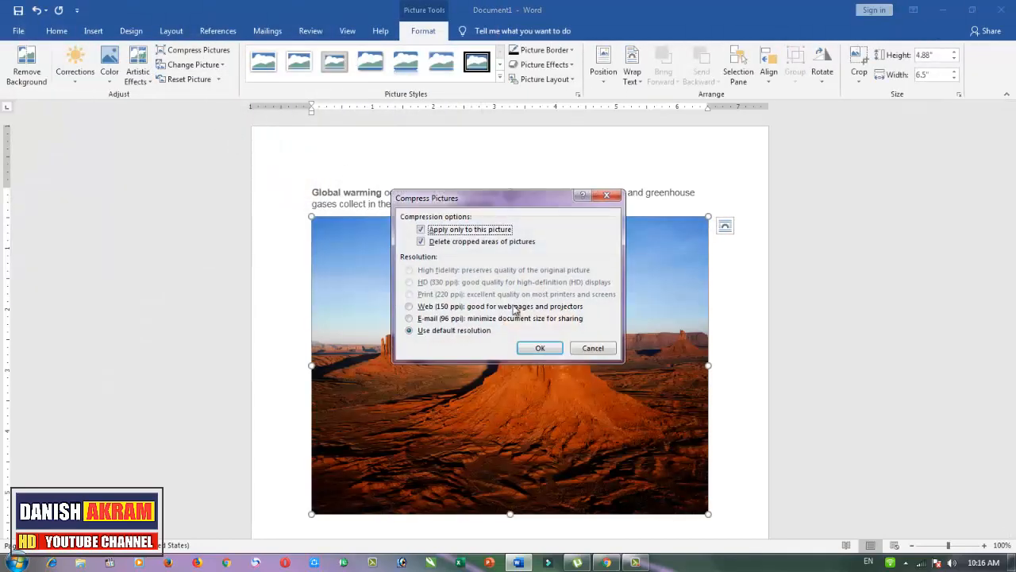
pyautogui.click(539, 348)
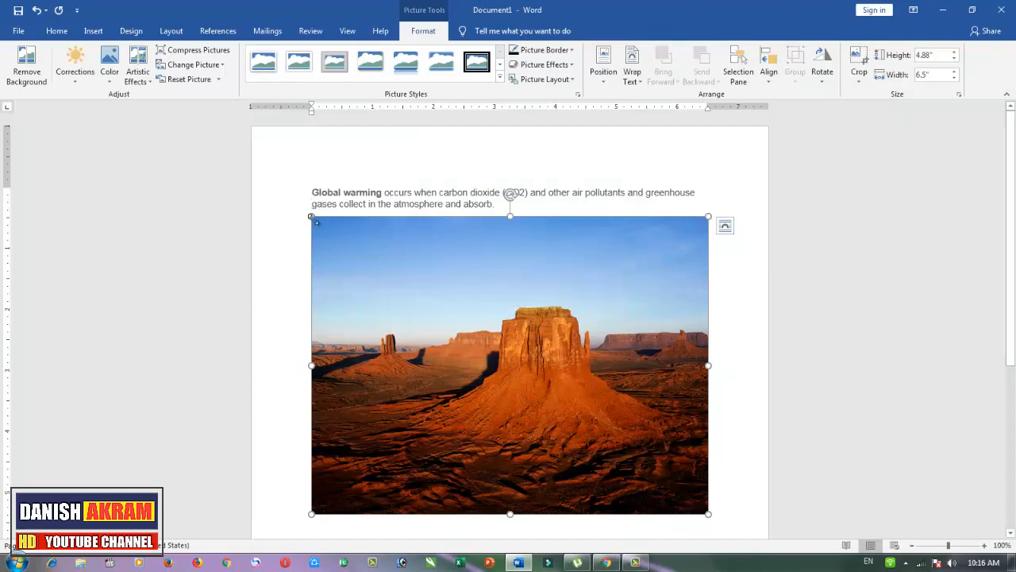
# - Shrink the desert picture to about 3.28" by 4.38" and place it over the flower picture with In Front of Text wrapping
pyautogui.click(639, 73)
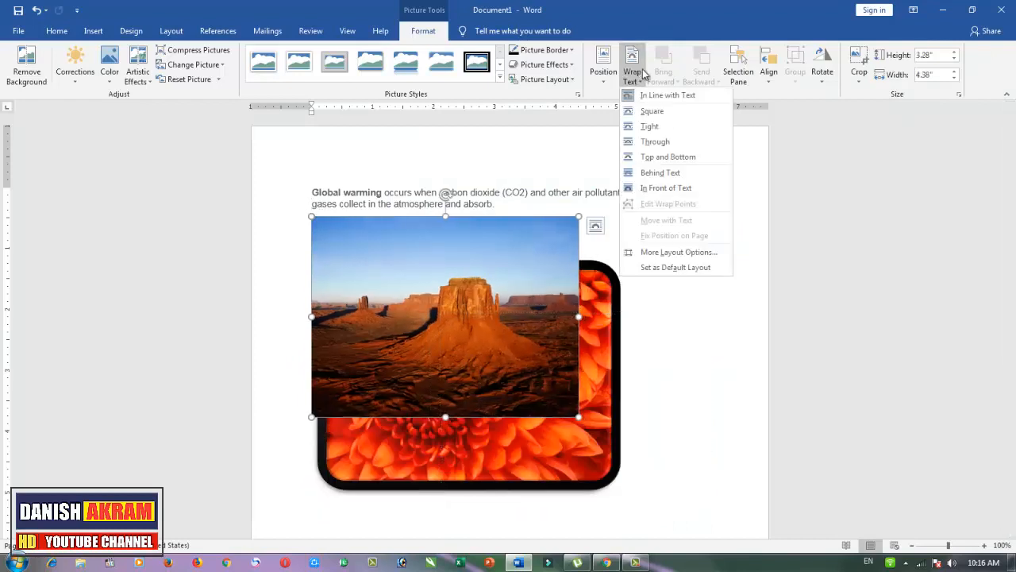
pyautogui.click(667, 187)
pyautogui.moveTo(521, 283); pyautogui.dragTo(538, 320)
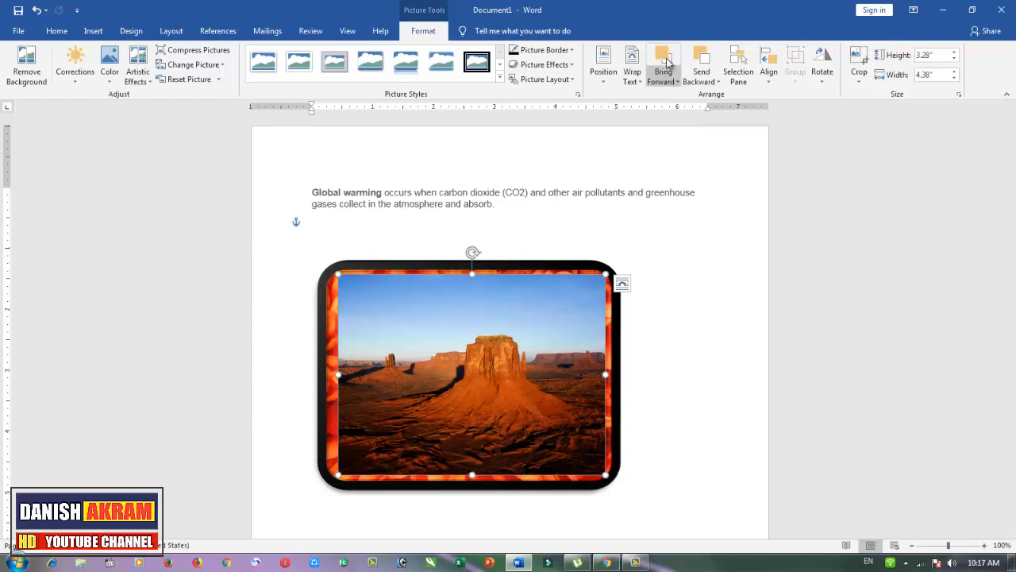
# - Try to bring the framed flower picture to the front of the desert picture
pyautogui.click(597, 268)
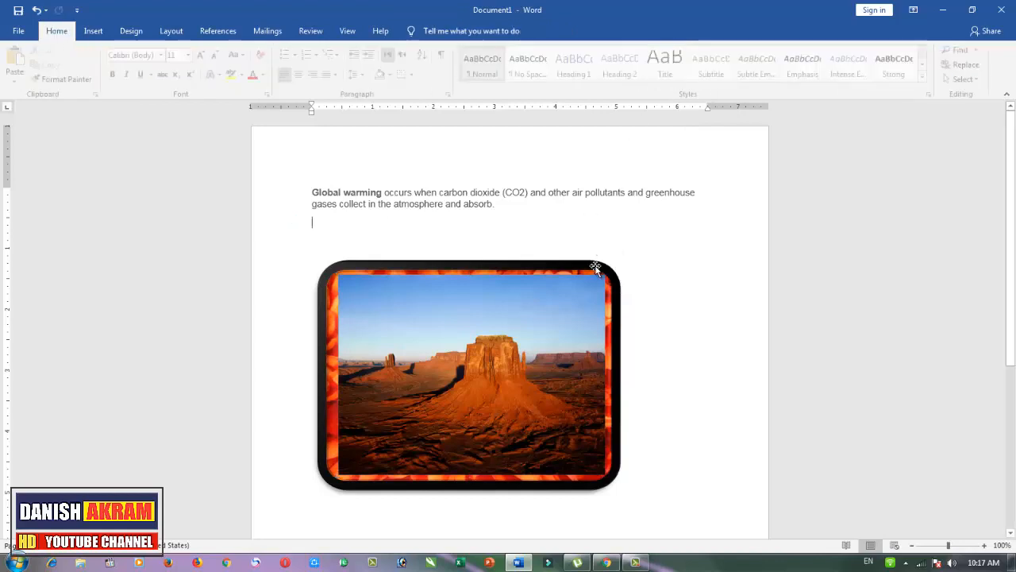
pyautogui.click(596, 268)
pyautogui.click(423, 30)
pyautogui.click(477, 74)
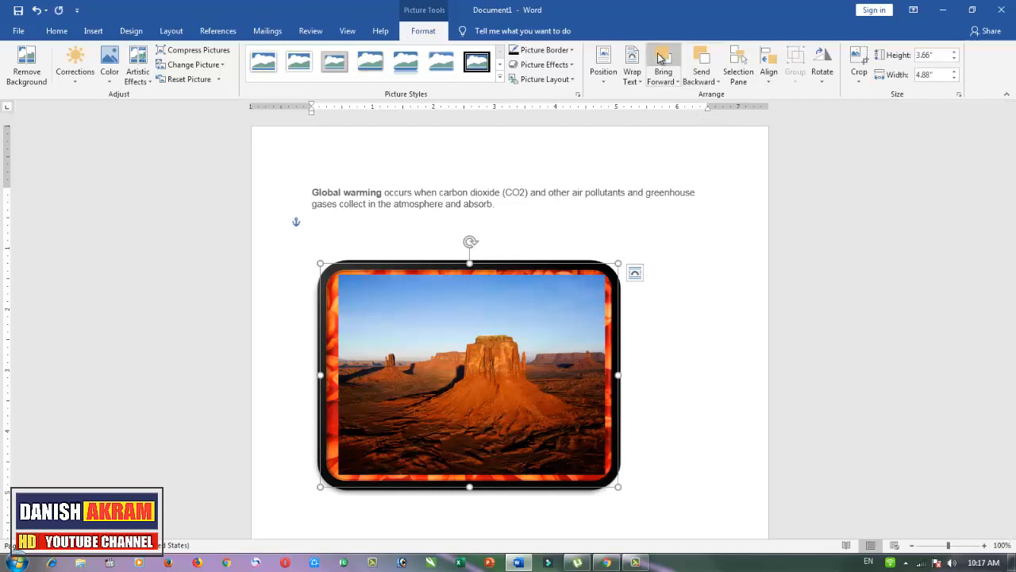
pyautogui.click(672, 83)
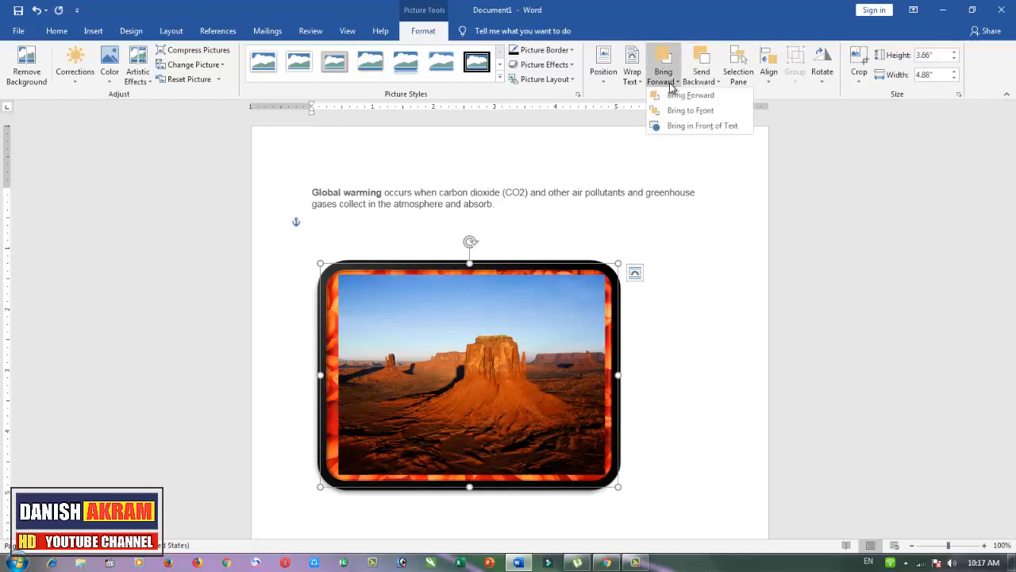
pyautogui.click(679, 111)
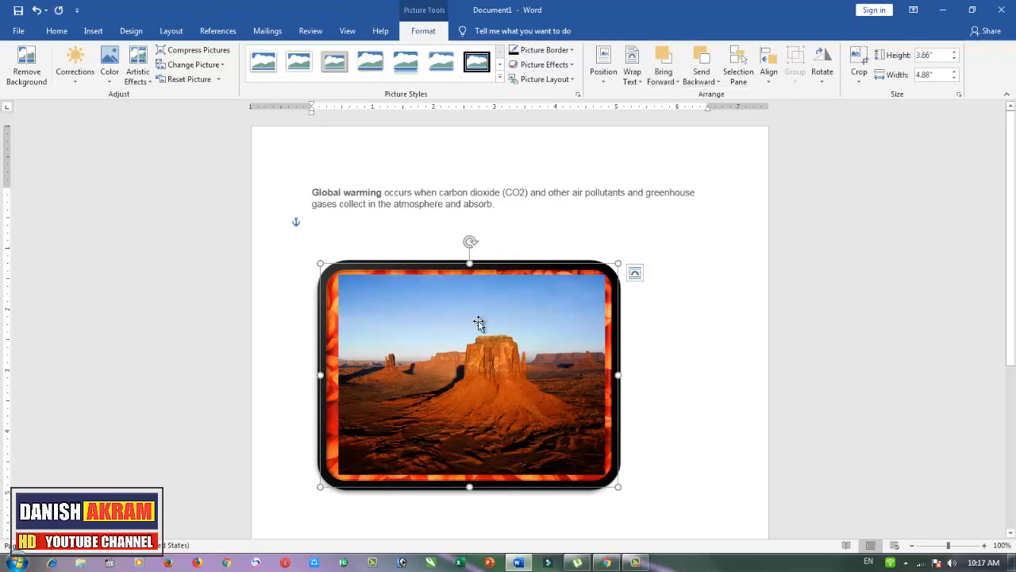
# - Move the desert picture partly off the flower picture and try bringing the flower picture forward and to the front
pyautogui.moveTo(478, 323); pyautogui.dragTo(583, 283)
pyautogui.click(384, 296)
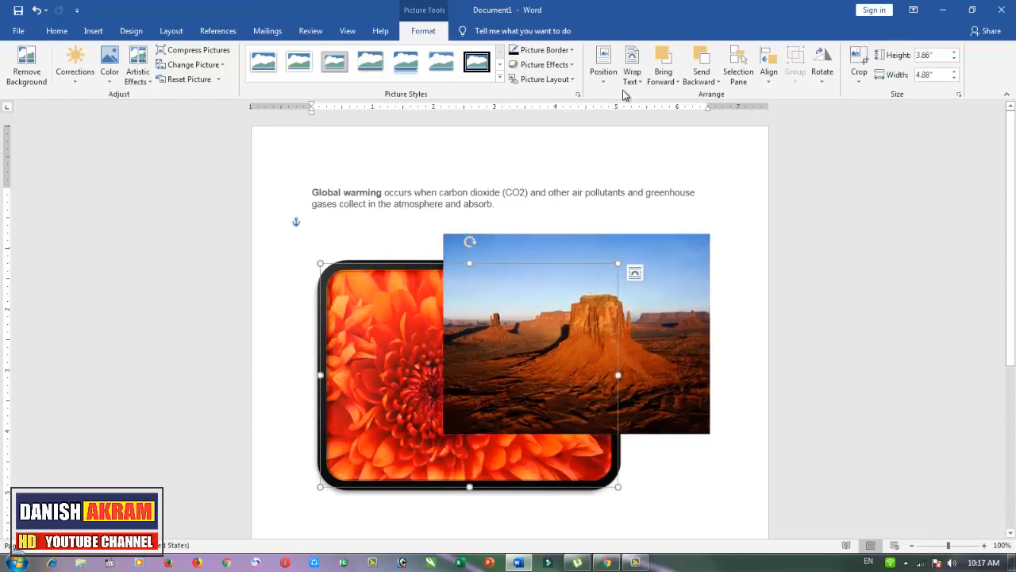
pyautogui.click(664, 80)
pyautogui.click(669, 101)
pyautogui.click(672, 80)
pyautogui.click(675, 111)
# - Shift the desert picture slightly and move the flower picture up so its upper edge overlaps the paragraph
pyautogui.moveTo(662, 284)
pyautogui.mouseDown()
pyautogui.moveTo(669, 243)
pyautogui.moveTo(650, 286)
pyautogui.mouseUp()
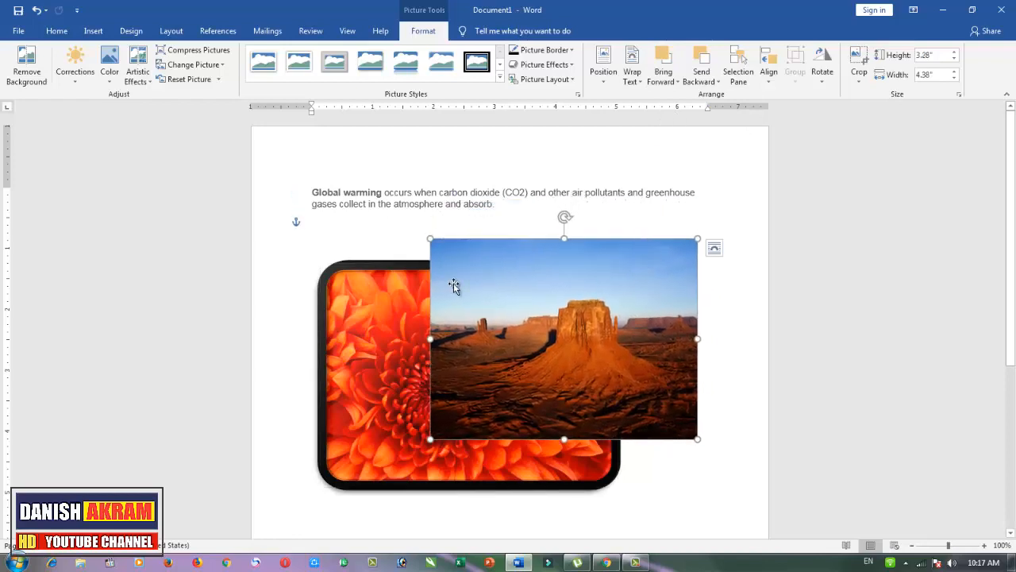
pyautogui.moveTo(371, 288); pyautogui.dragTo(394, 256)
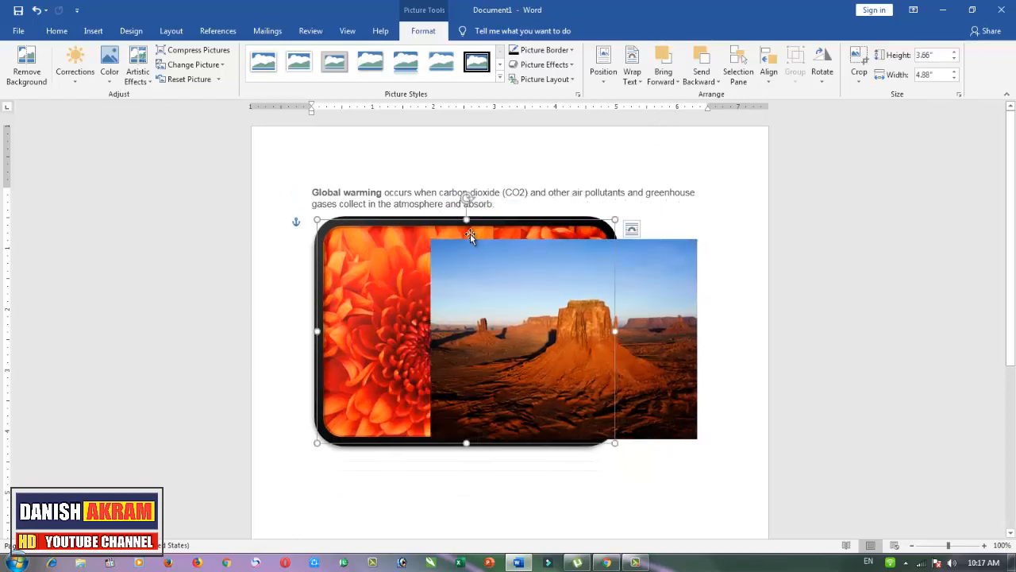
pyautogui.moveTo(506, 200); pyautogui.dragTo(506, 165)
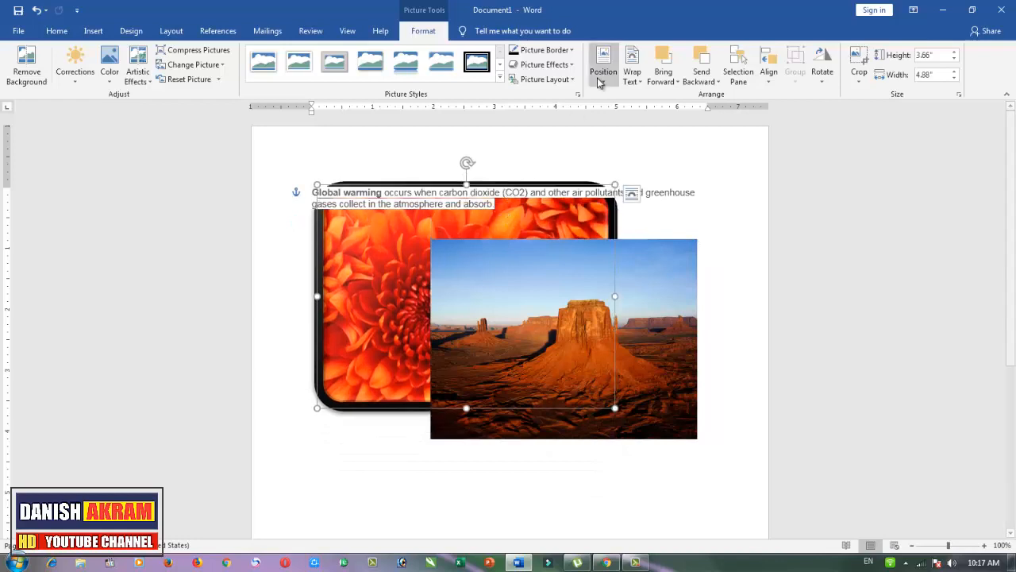
# - Set the flower picture's wrapping to In Front of Text and move it below the paragraph, partly overlapping the desert picture
pyautogui.click(632, 72)
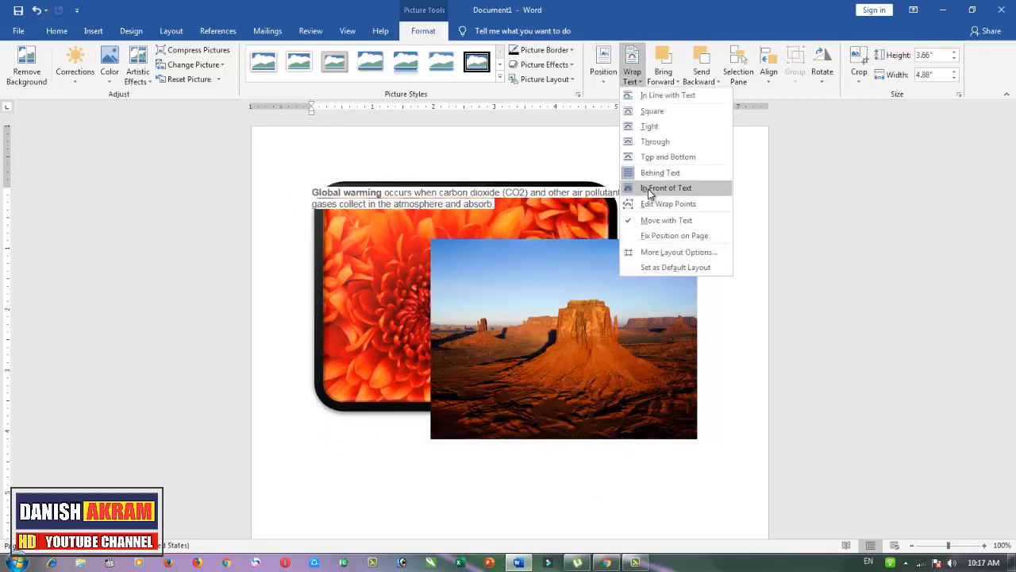
pyautogui.click(652, 187)
pyautogui.moveTo(522, 295); pyautogui.dragTo(488, 383)
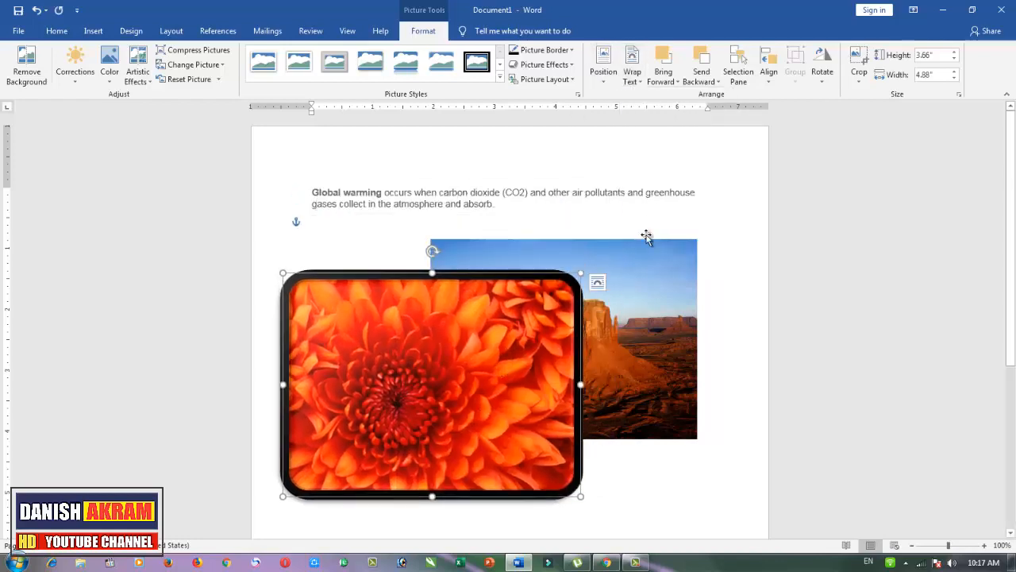
# - Bring the desert picture to the front and send it backward behind the flower picture again
pyautogui.click(638, 262)
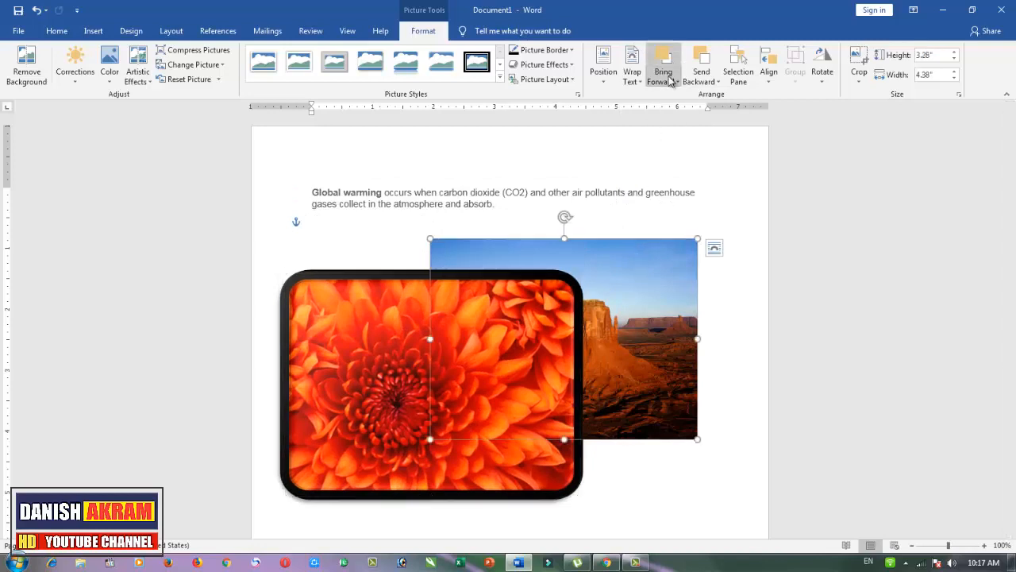
pyautogui.click(663, 80)
pyautogui.click(674, 110)
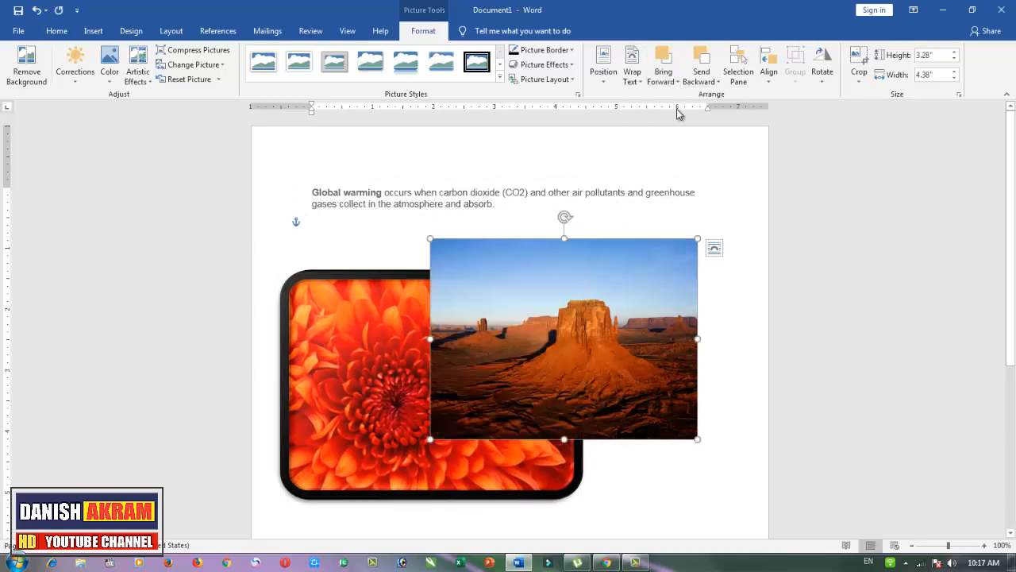
pyautogui.click(700, 56)
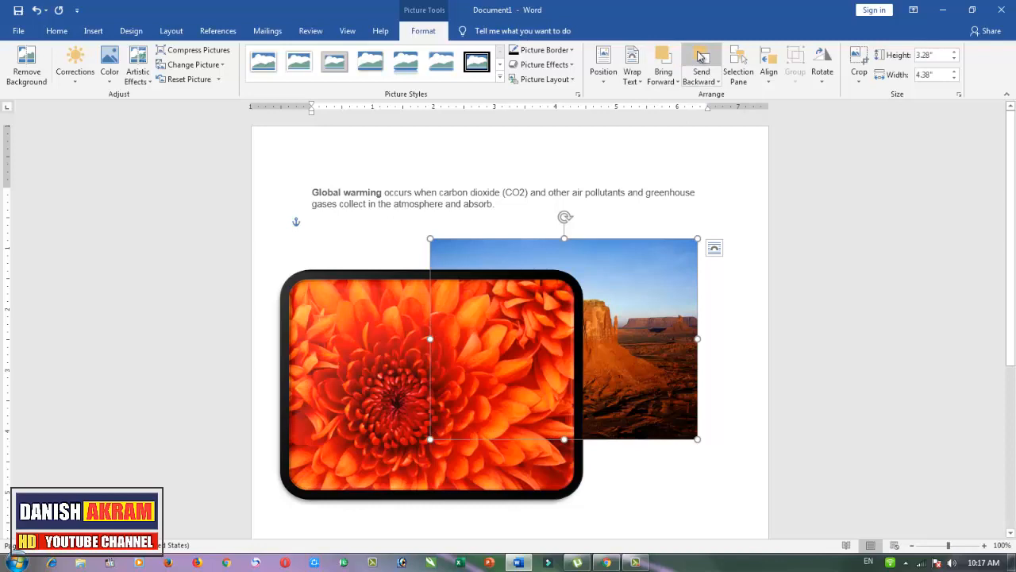
# - Show the Selection pane and align the desert picture to the top margin
pyautogui.click(737, 70)
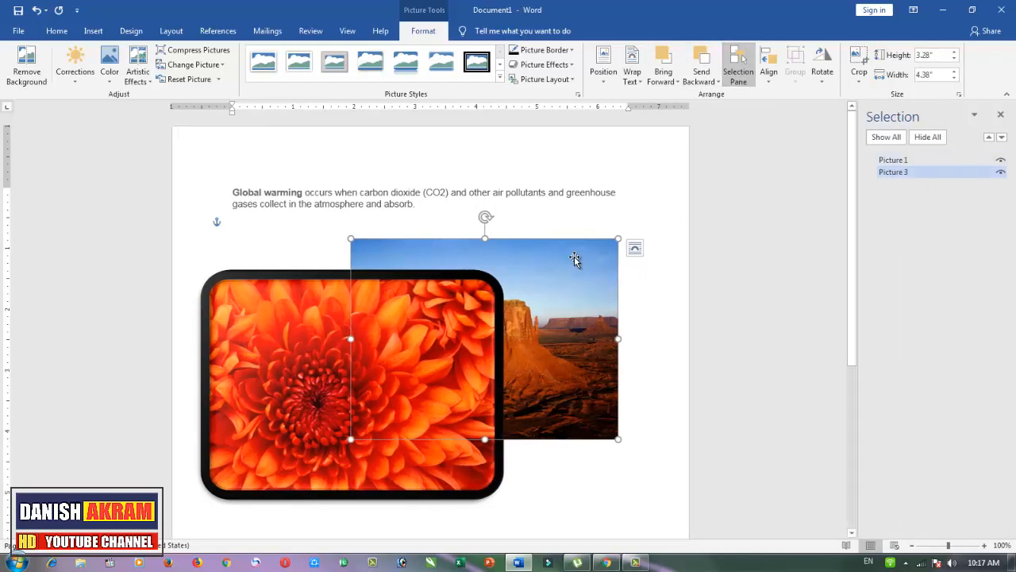
pyautogui.click(769, 69)
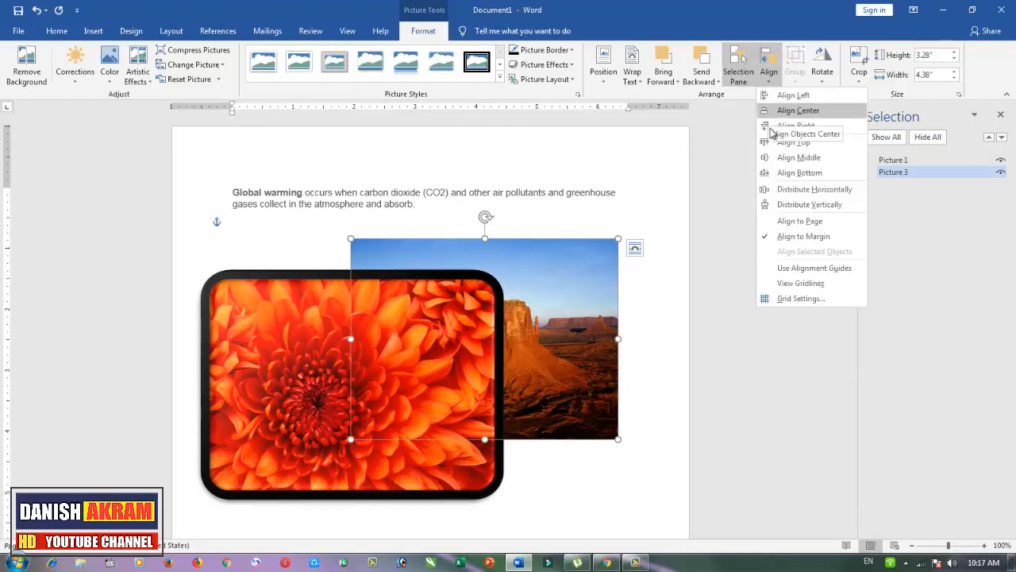
pyautogui.click(794, 142)
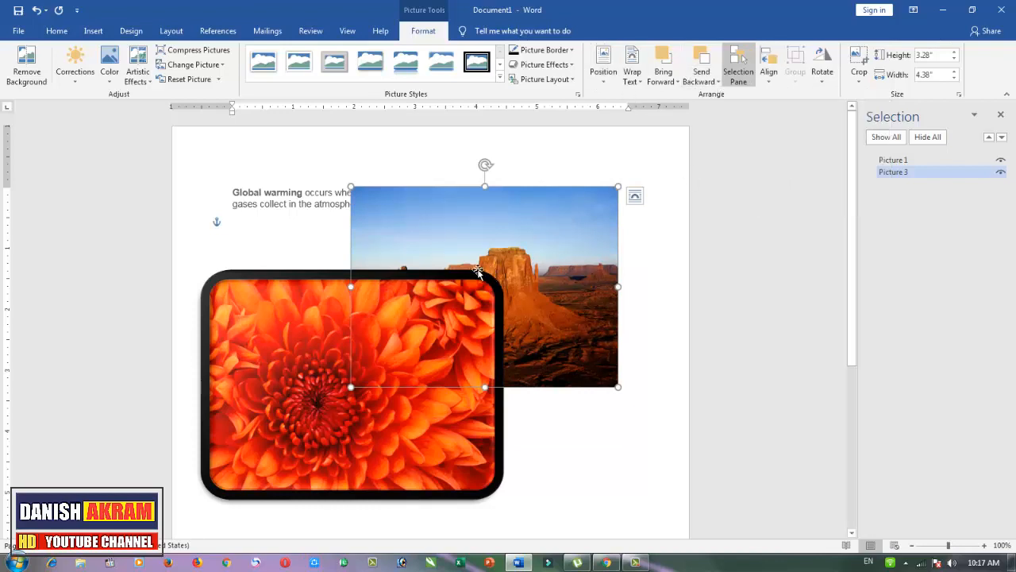
# - Group the flower and desert pictures and undo the grouping
pyautogui.keyDown('shift'); pyautogui.click(325, 340); pyautogui.keyUp('shift')
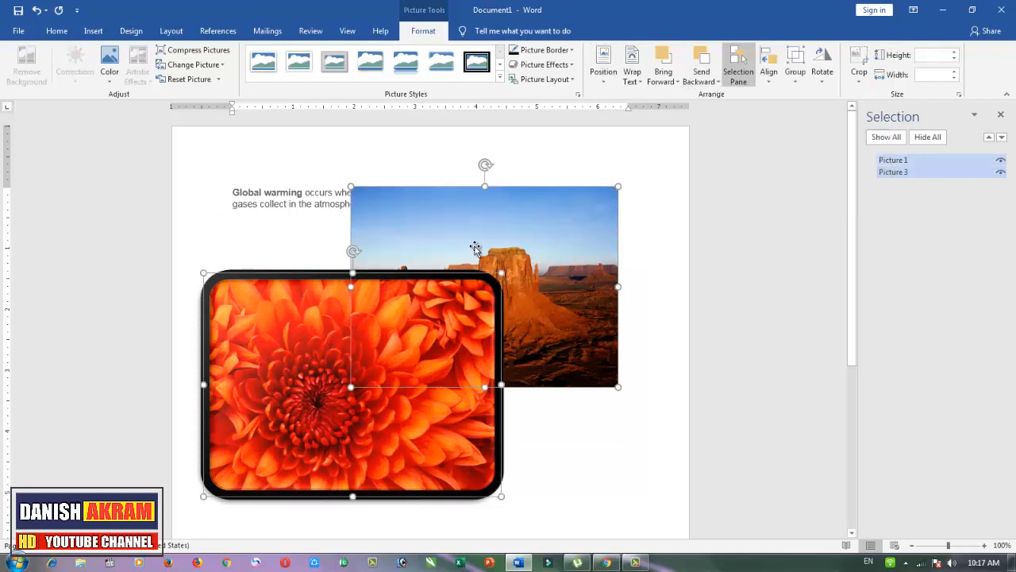
pyautogui.click(800, 78)
pyautogui.click(813, 95)
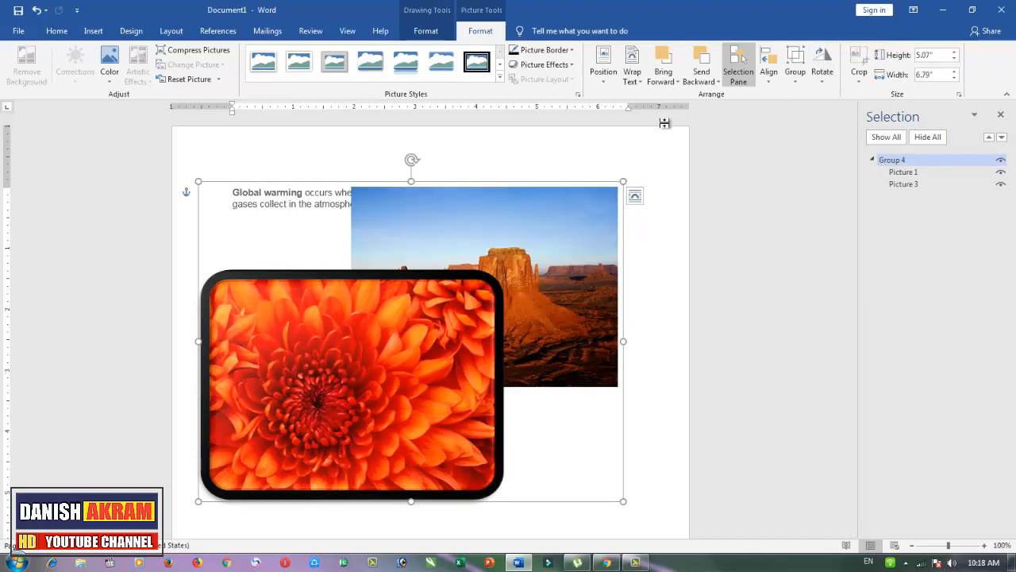
pyautogui.hotkey('ctrl', 'z')
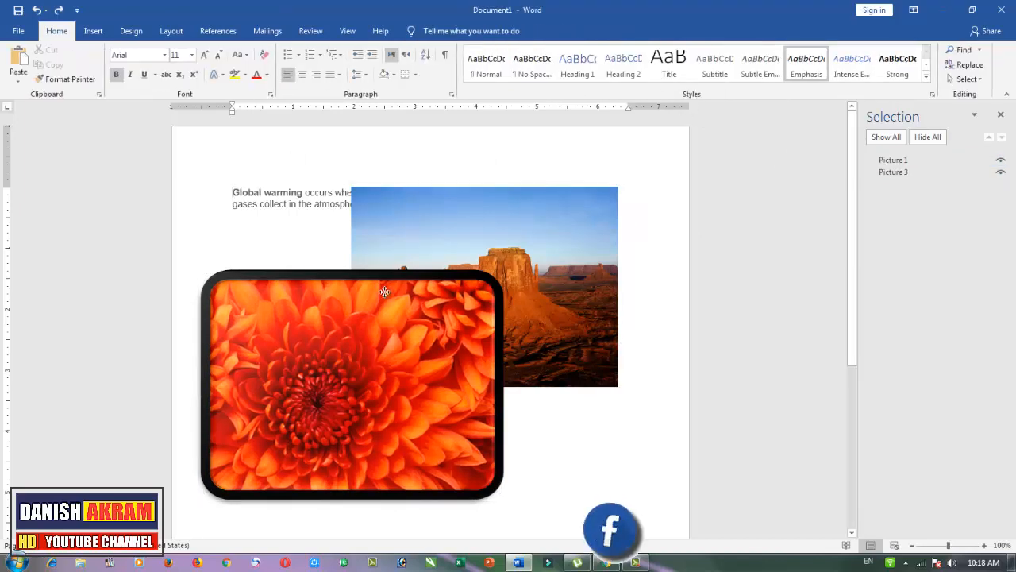
# - Examine the rotation and cropping options available for the flower picture
pyautogui.click(384, 290)
pyautogui.click(822, 64)
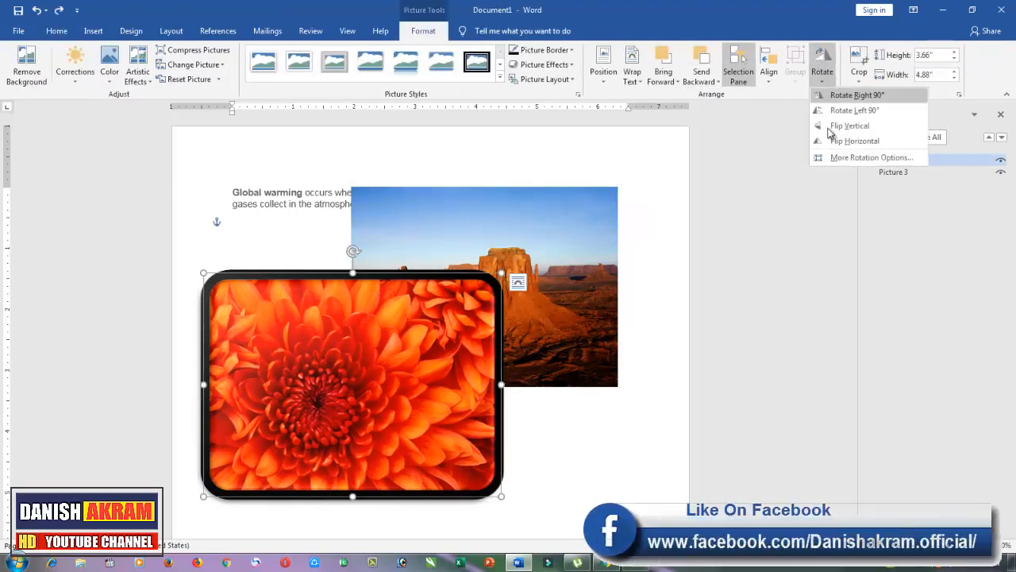
pyautogui.click(877, 95)
pyautogui.click(858, 67)
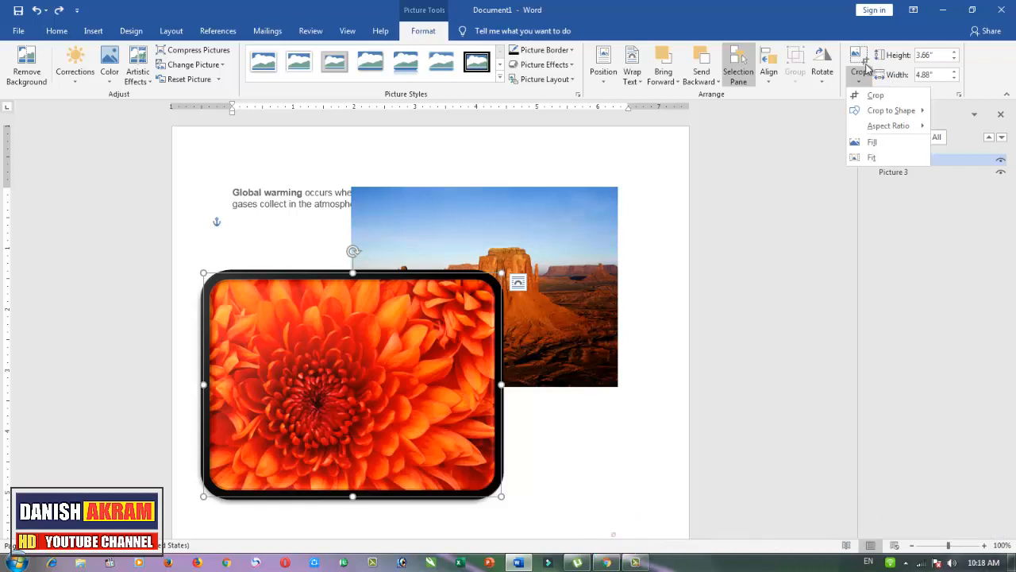
# - Open the online picture insertion window and close it without inserting anything
pyautogui.click(89, 36)
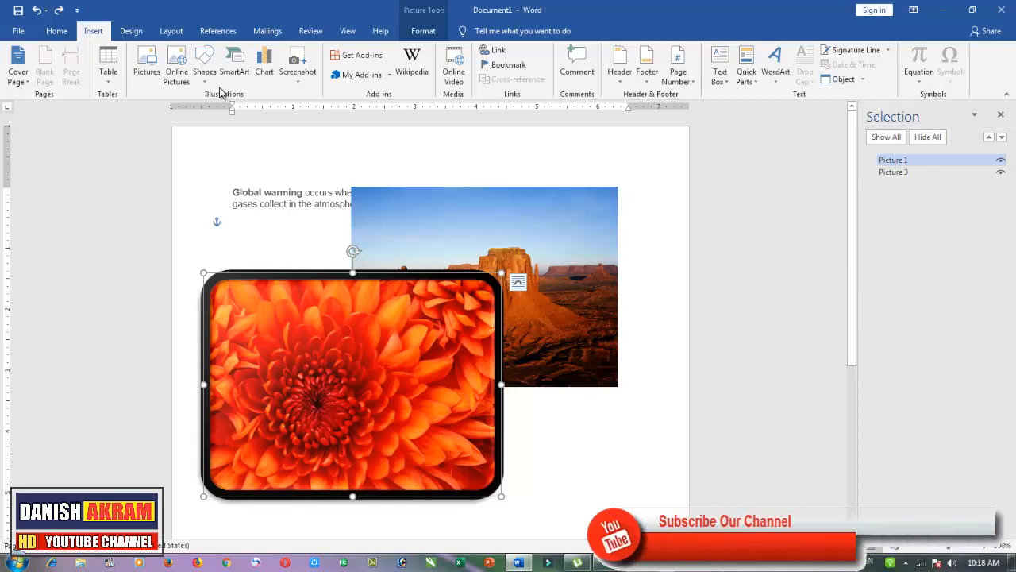
pyautogui.click(178, 76)
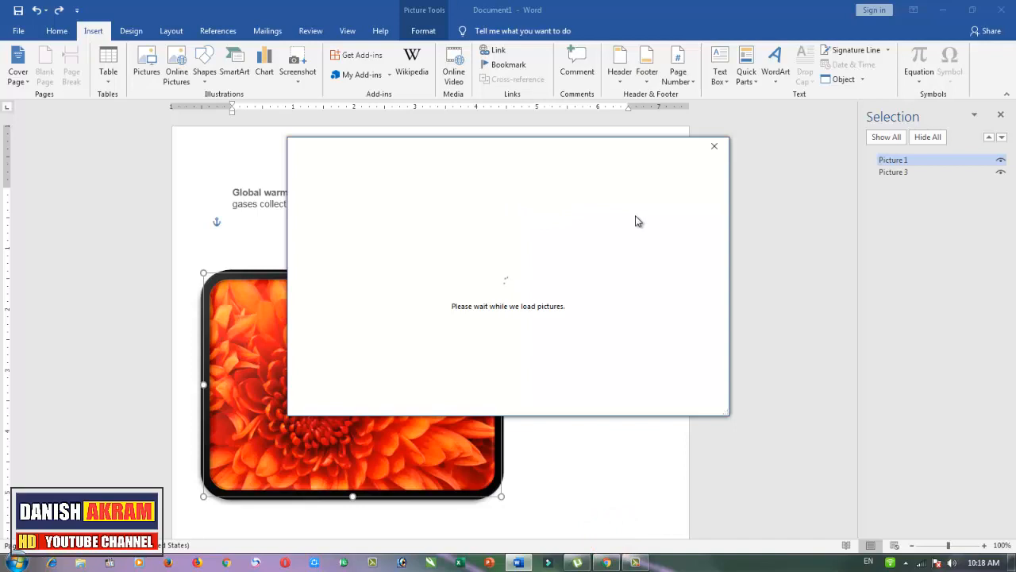
pyautogui.click(715, 147)
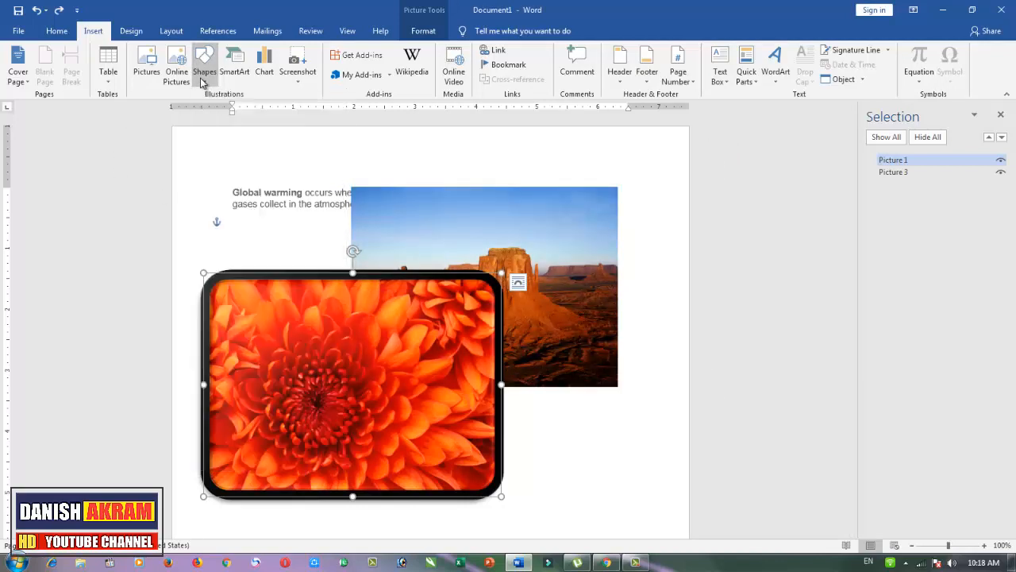
# - Delete the flower picture and the desert picture from the document
pyautogui.press('Delete')
pyautogui.click(409, 293)
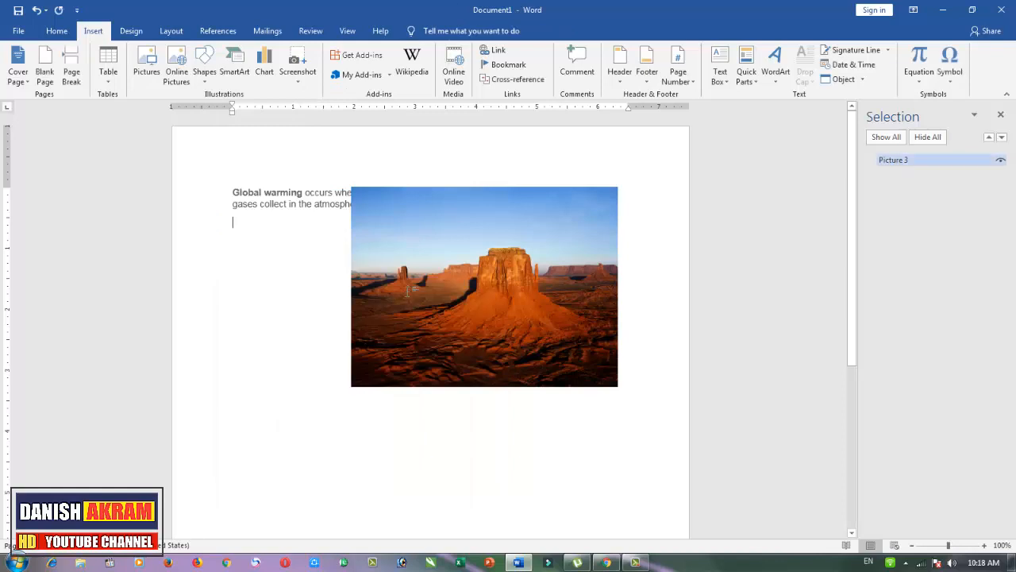
pyautogui.press('Delete')
# - Draw a rectangle about 2.56" wide and 0.28" high below the paragraph
pyautogui.click(213, 76)
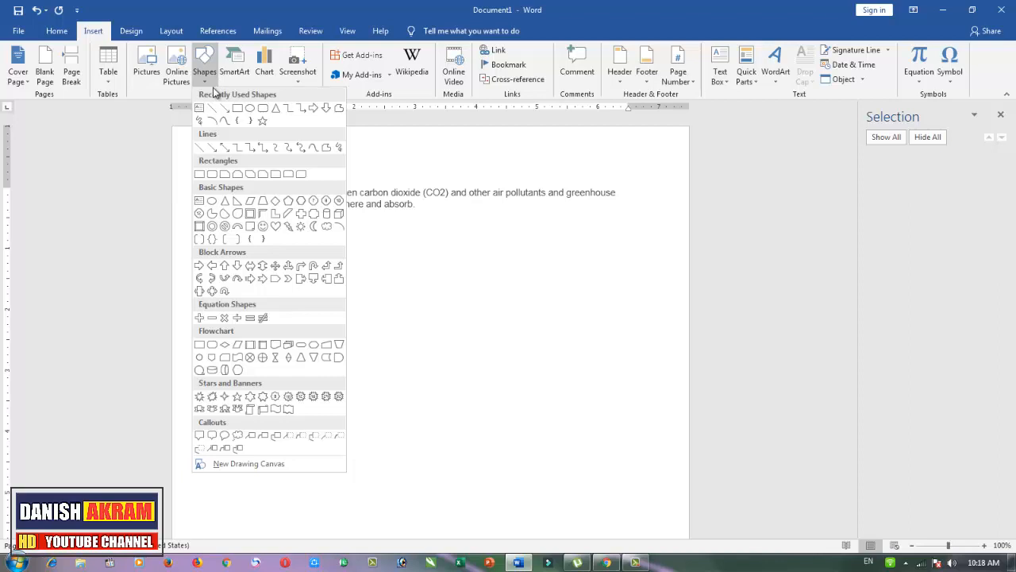
pyautogui.click(238, 108)
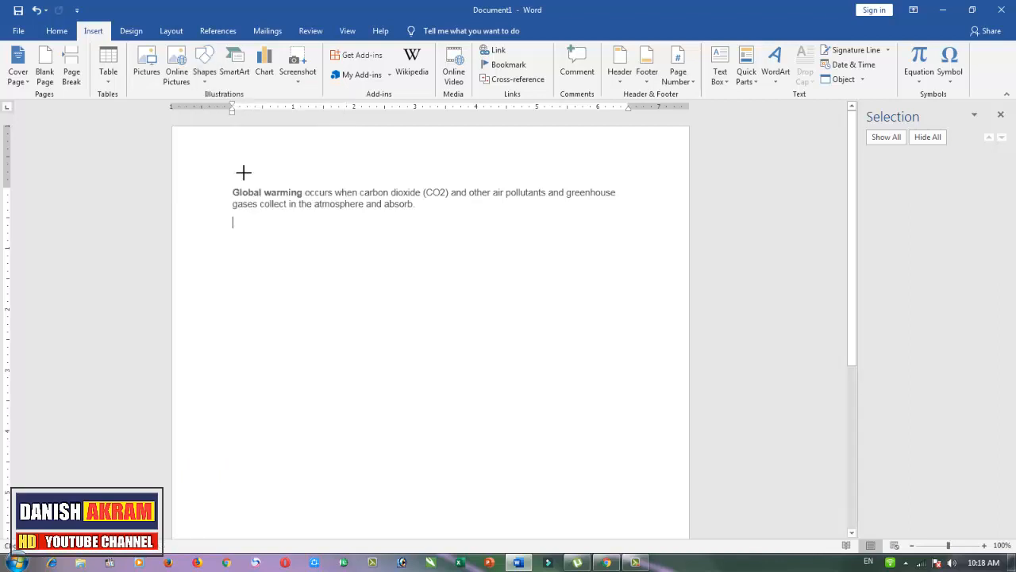
pyautogui.moveTo(214, 234)
pyautogui.mouseDown()
pyautogui.moveTo(336, 262)
pyautogui.moveTo(365, 248)
pyautogui.mouseUp()
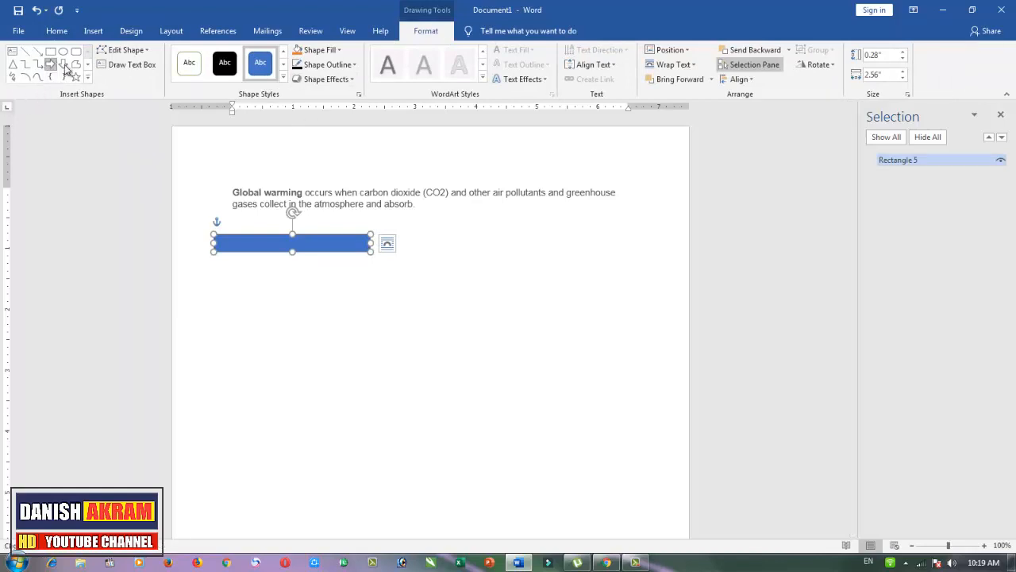
# - Change the rectangle to the Top Corners Snipped shape and move its upper-left edit point inward along the upper edge
pyautogui.click(144, 51)
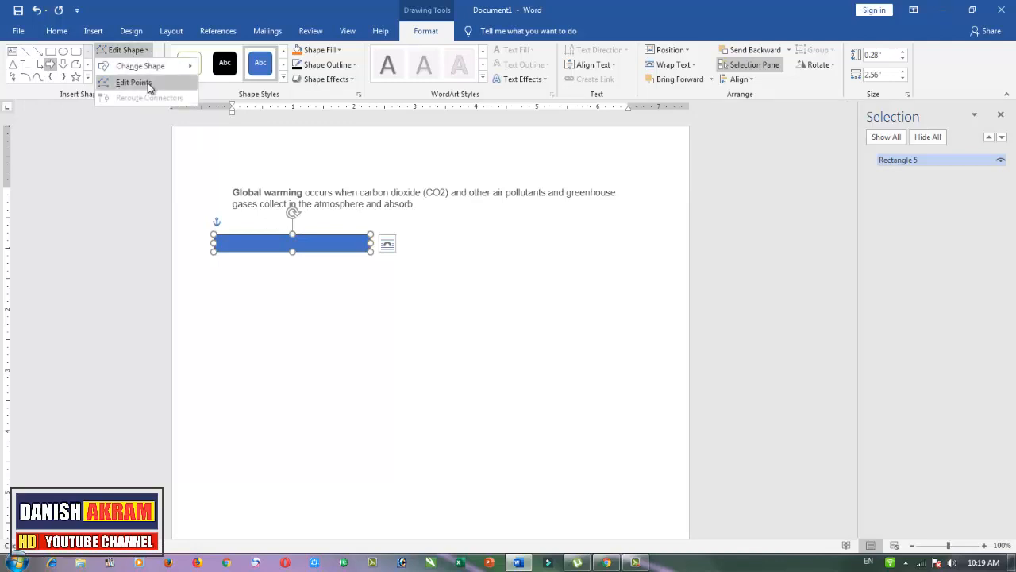
pyautogui.moveTo(162, 67)
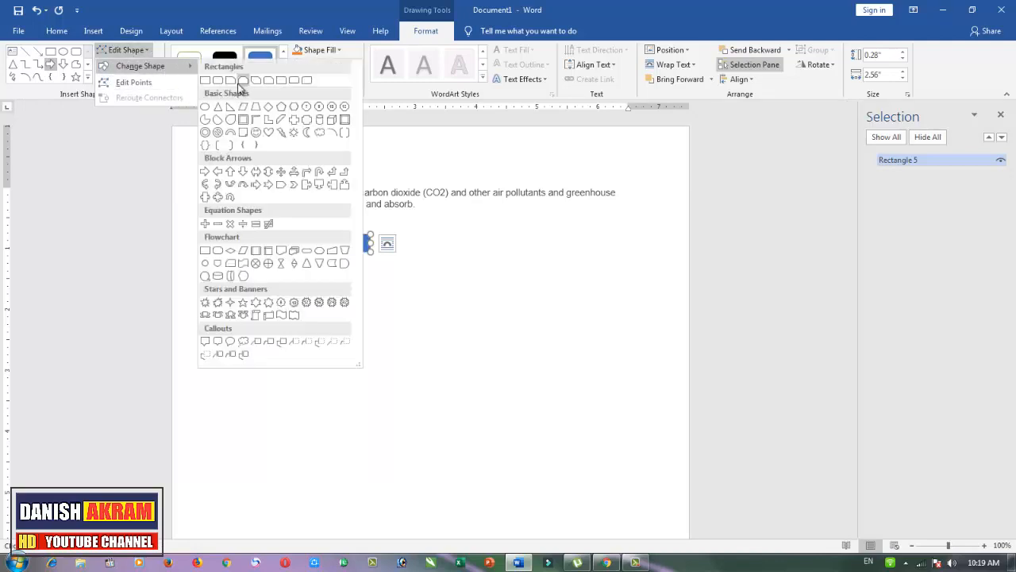
pyautogui.click(241, 82)
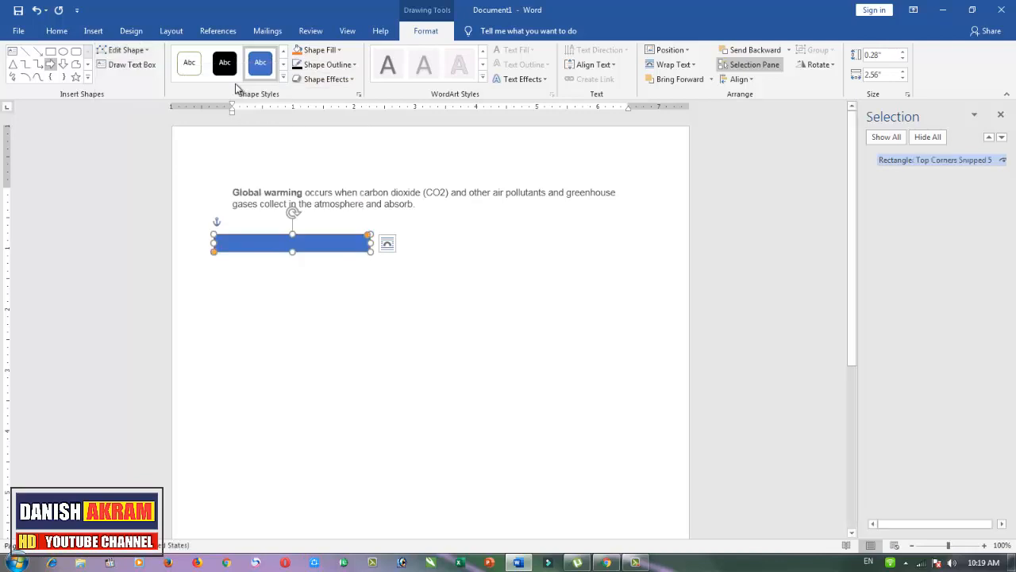
pyautogui.click(125, 50)
pyautogui.click(134, 82)
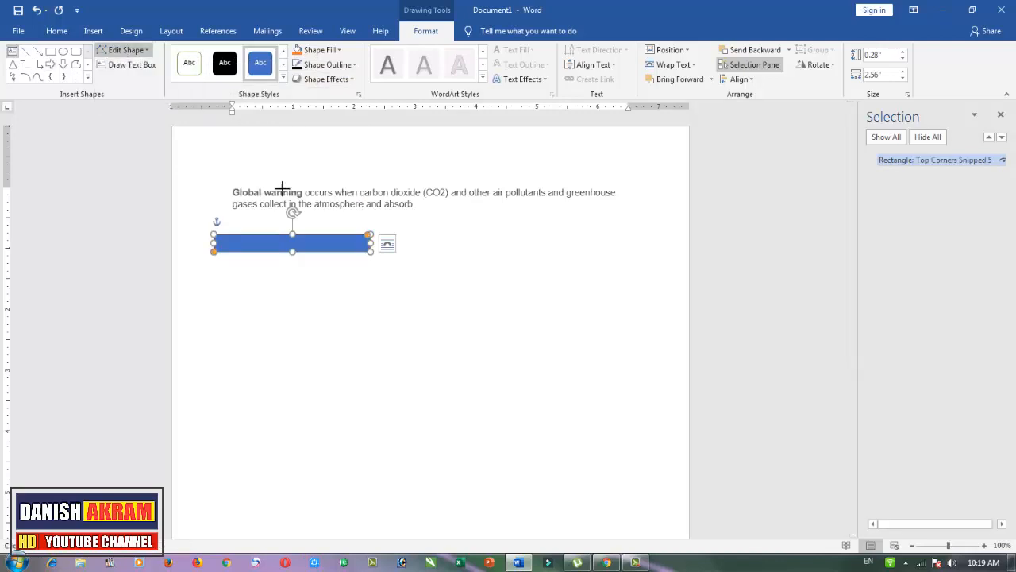
pyautogui.moveTo(217, 235); pyautogui.dragTo(268, 237)
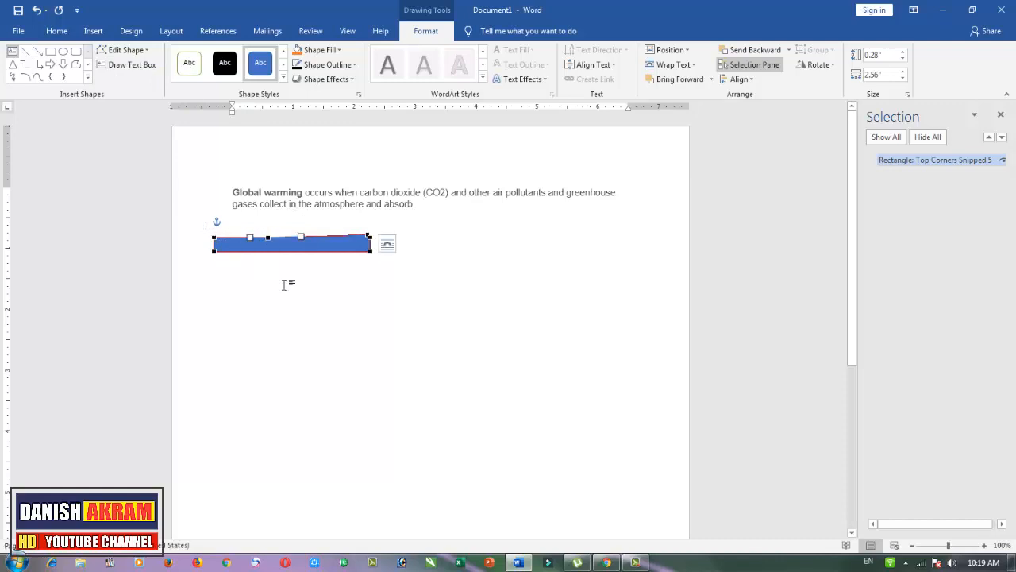
# - Draw a text box about 2.7" wide and 0.51" high below the blue shape and set it to No Fill
pyautogui.click(115, 66)
pyautogui.moveTo(221, 259); pyautogui.dragTo(385, 290)
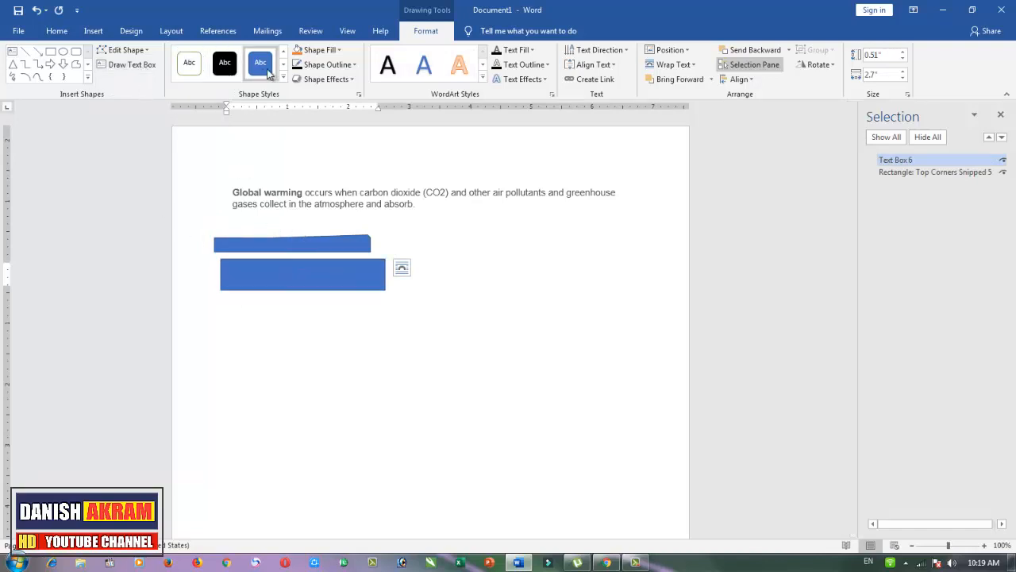
pyautogui.click(337, 49)
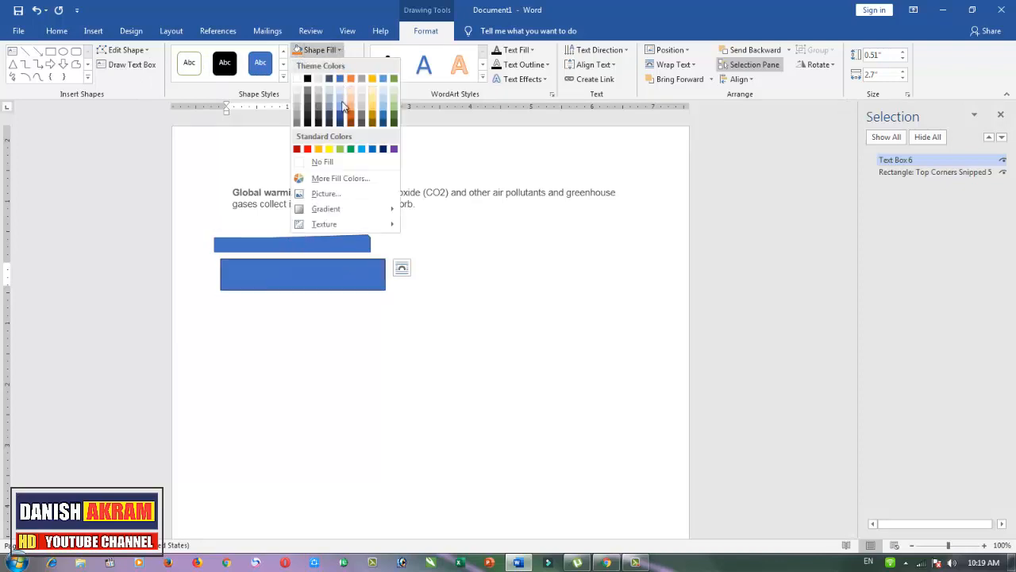
pyautogui.click(322, 161)
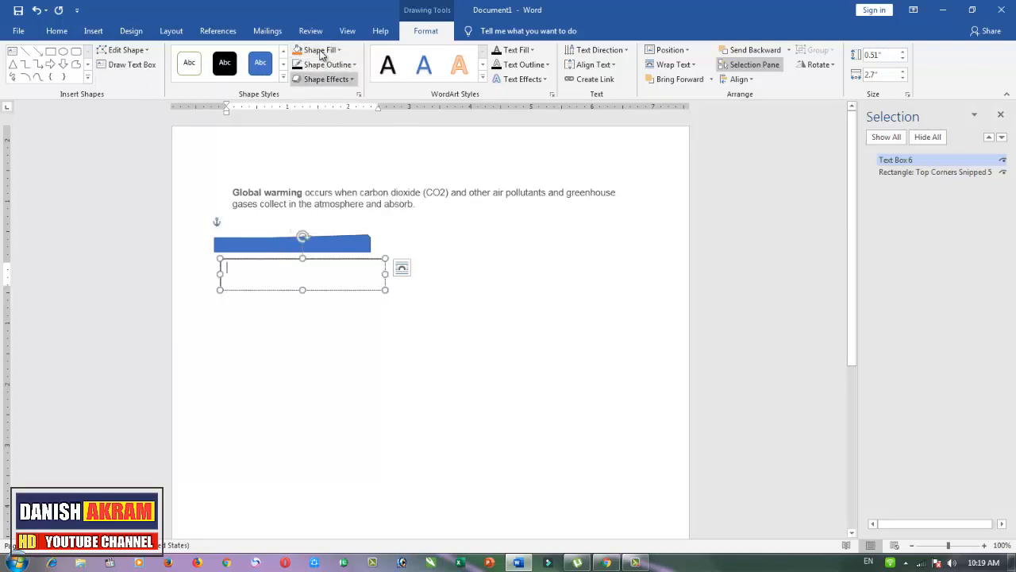
# - Examine the shape outline and shape effects options for the text box
pyautogui.click(334, 64)
pyautogui.click(334, 70)
pyautogui.click(333, 79)
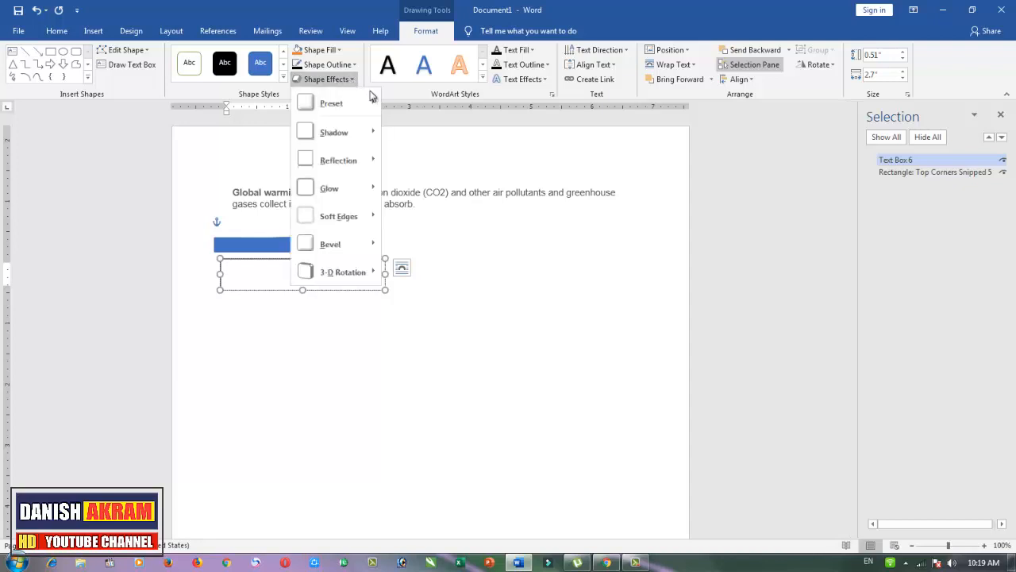
pyautogui.click(326, 79)
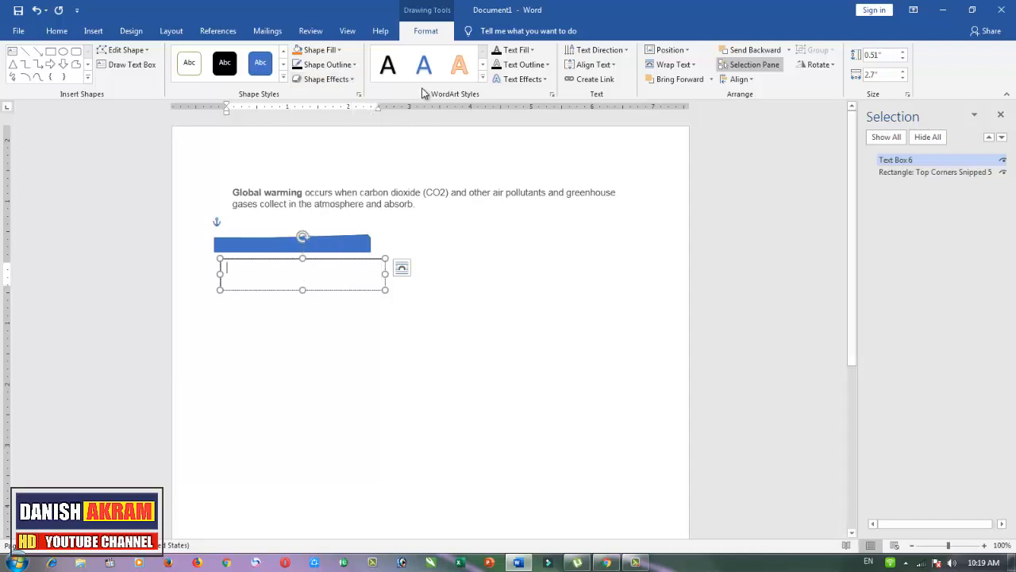
# - Move the text box to the right and slightly down, away from the blue shape
pyautogui.click(402, 313)
pyautogui.click(342, 264)
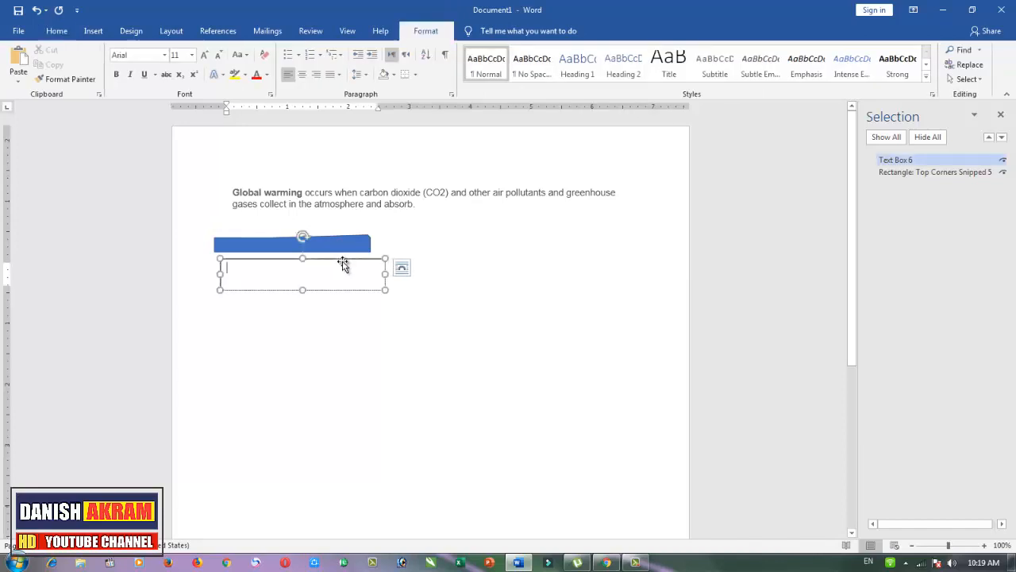
pyautogui.moveTo(342, 263); pyautogui.dragTo(470, 273)
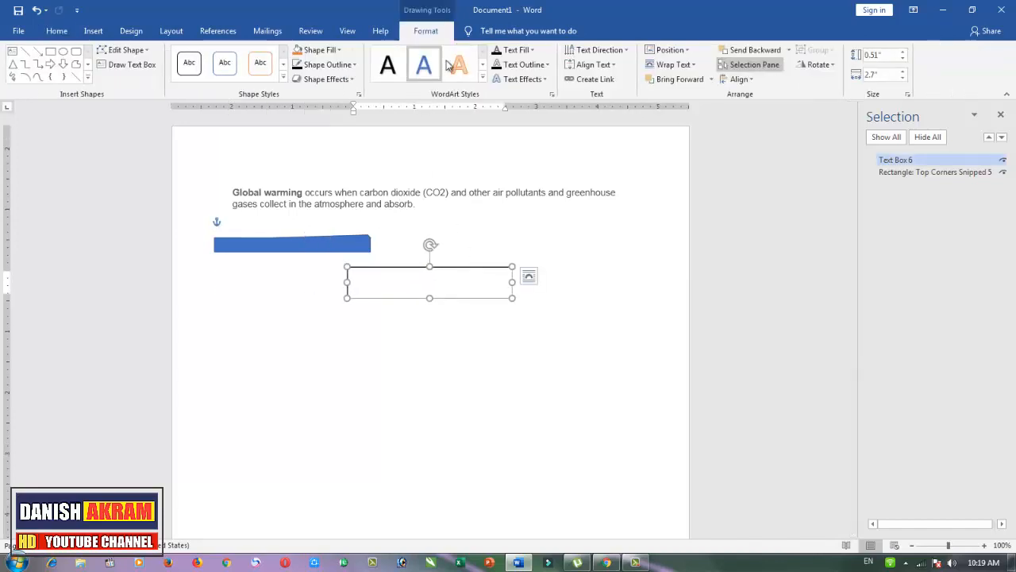
# - Enter "m" on the empty line below the paragraph and delete it together with that line
pyautogui.click(350, 355)
pyautogui.write('m')
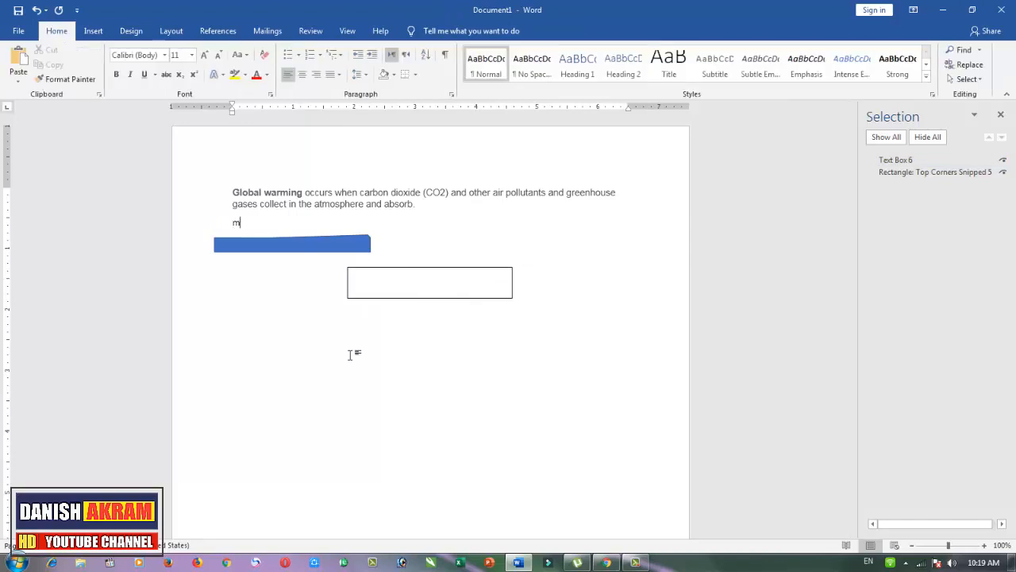
pyautogui.press('BackSpace')
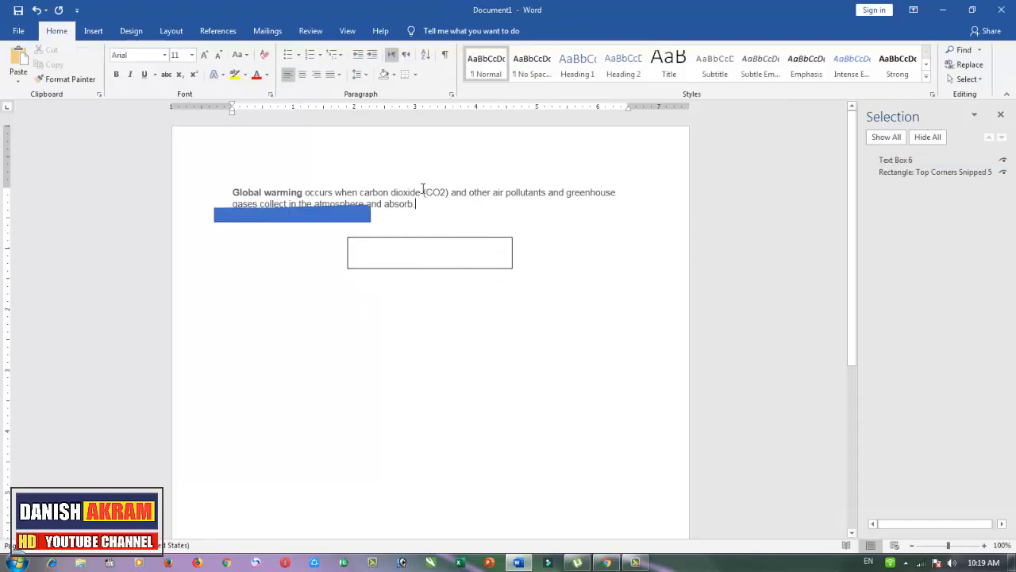
pyautogui.tripleClick(226, 178)
# - Enter "vvsdfgsf" in the blue WordArt style and a run of repeated "sdf" in the orange outlined WordArt style in the text box
pyautogui.click(388, 246)
pyautogui.click(426, 30)
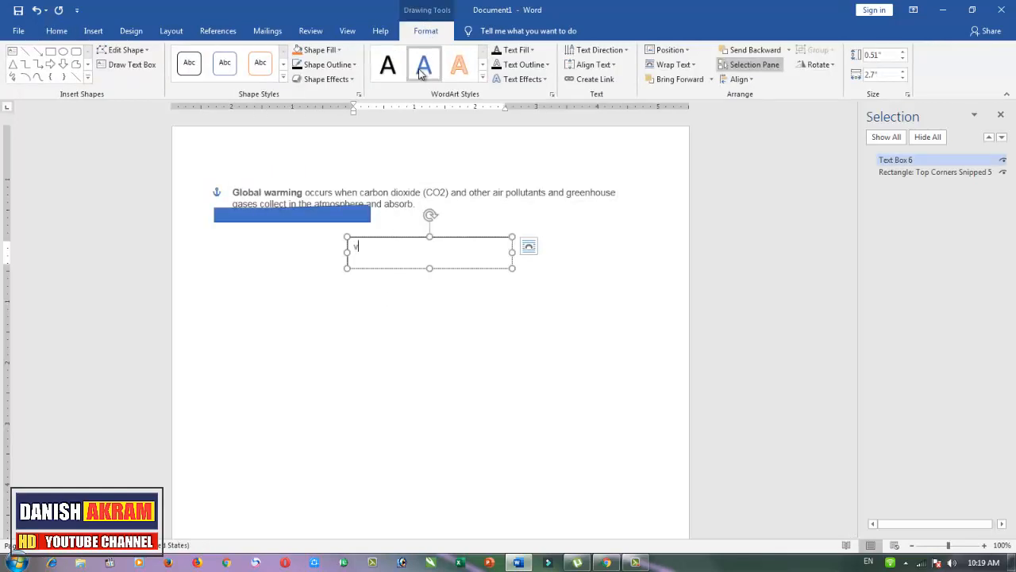
pyautogui.write('sf')
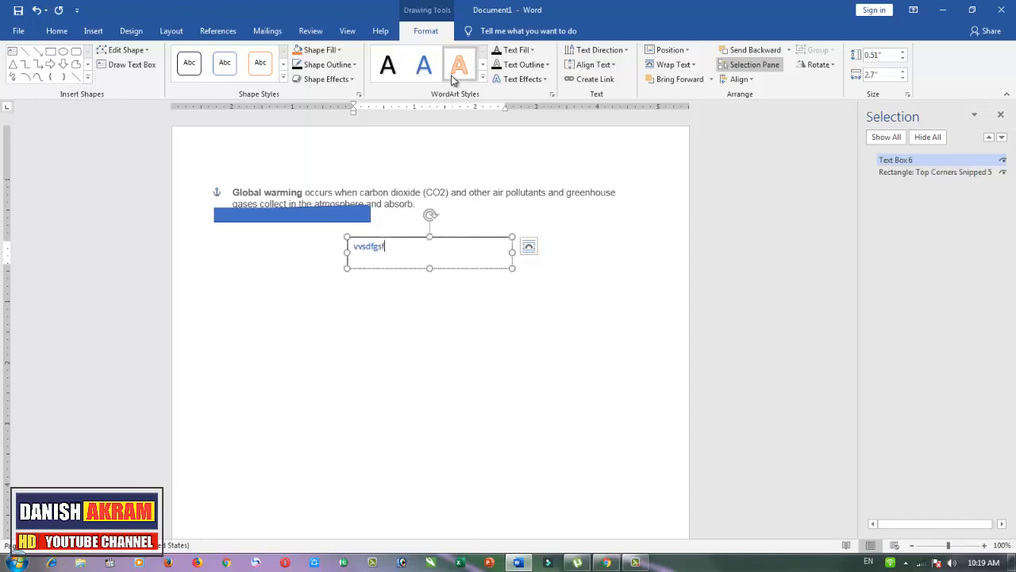
pyautogui.write('sdfsdfsdfsdfsdfsdfsdf')
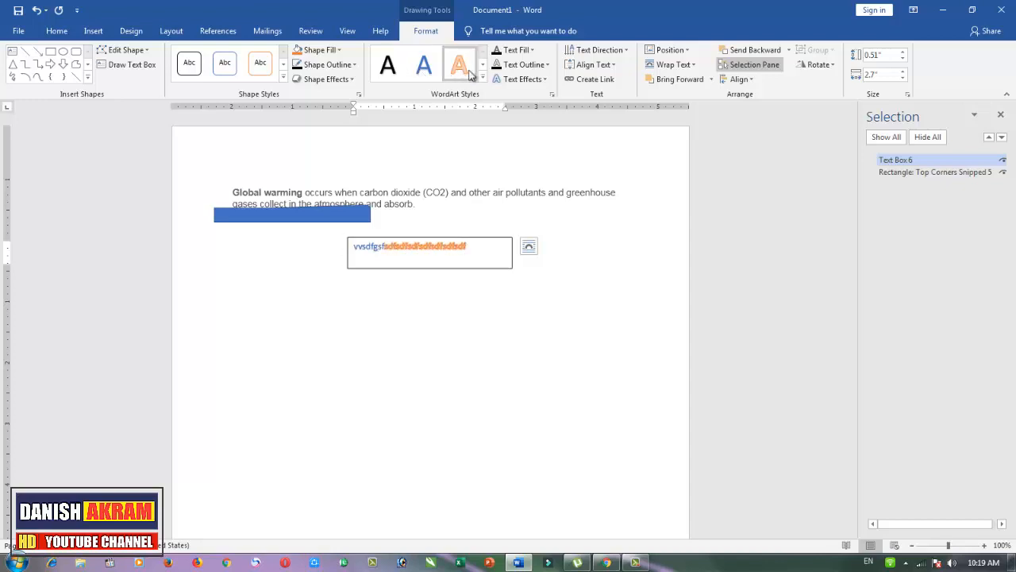
# - Set the text fill in the text box to the standard orange colour
pyautogui.click(529, 51)
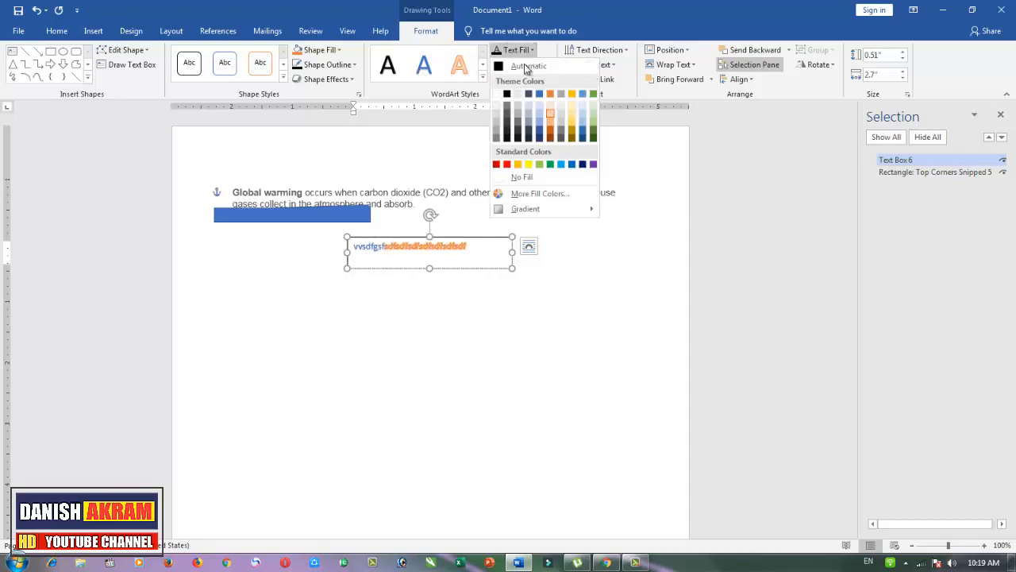
pyautogui.click(521, 164)
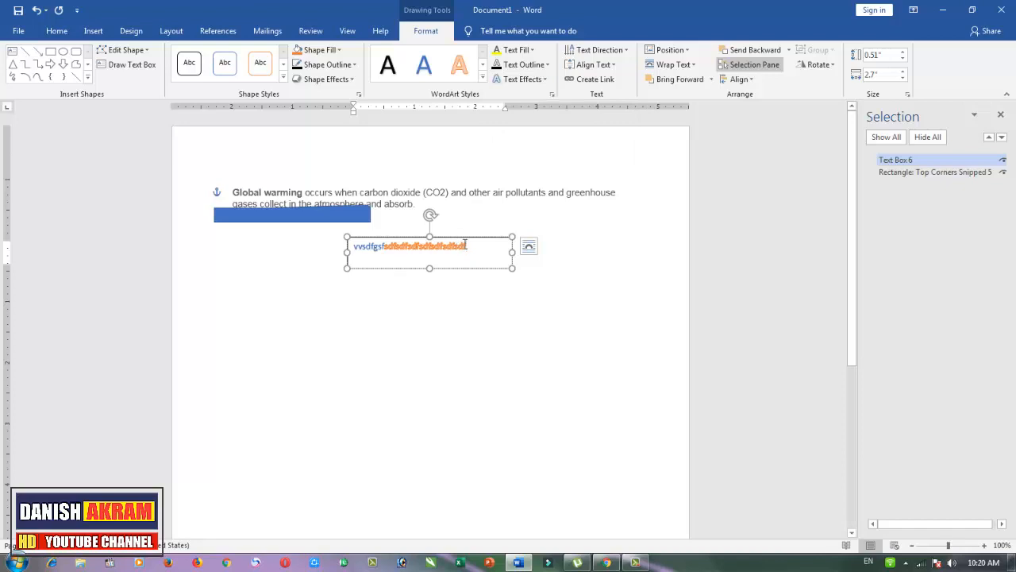
# - Rotate all the text in the text box 90° and return its direction to horizontal
pyautogui.moveTo(472, 248); pyautogui.dragTo(349, 247)
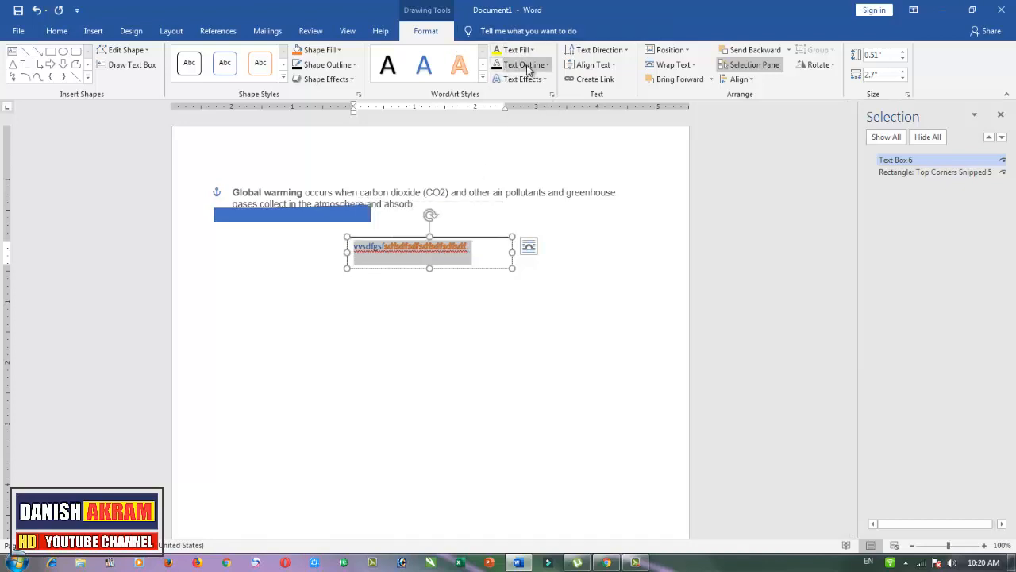
pyautogui.click(607, 51)
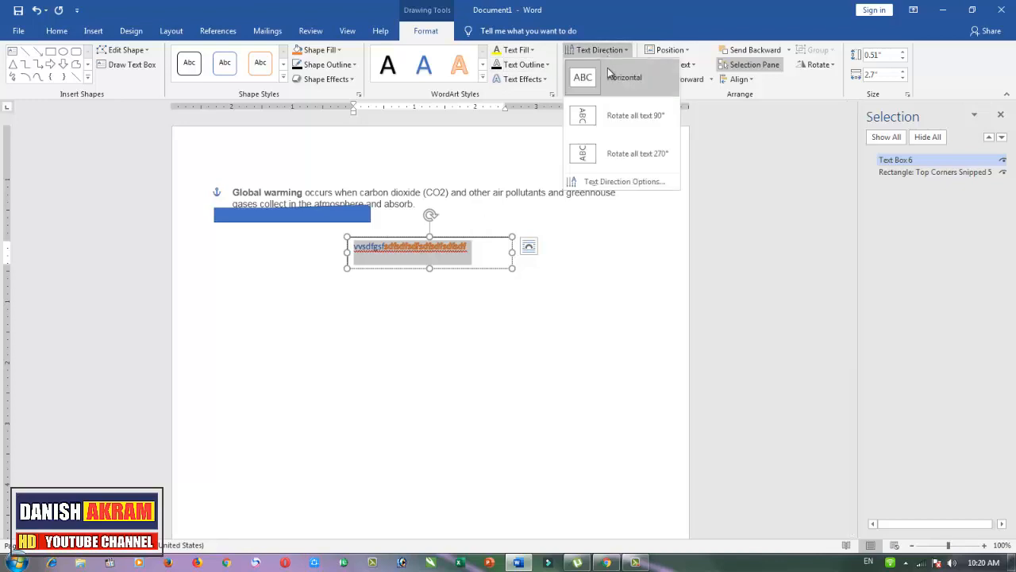
pyautogui.click(617, 118)
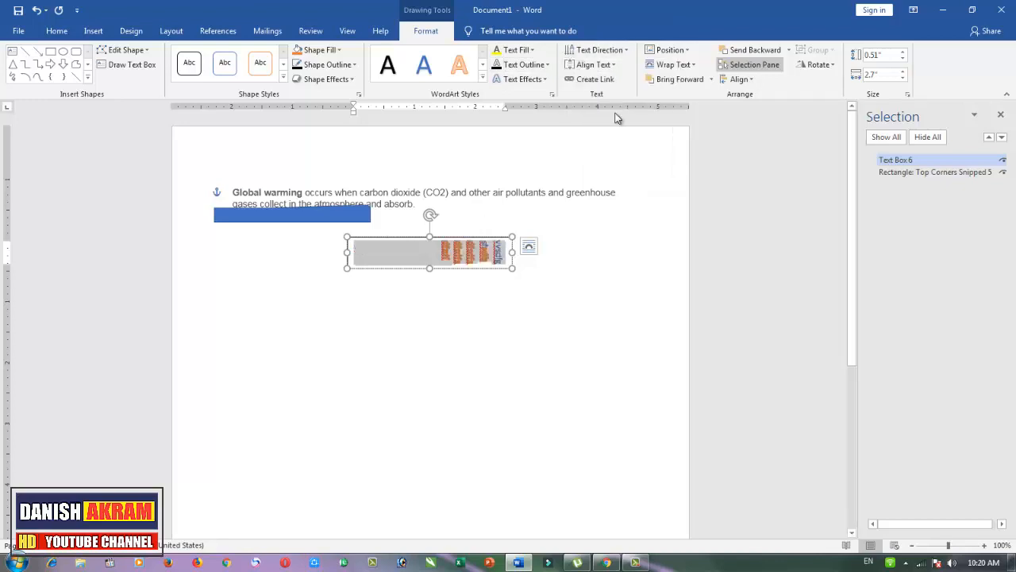
pyautogui.click(609, 54)
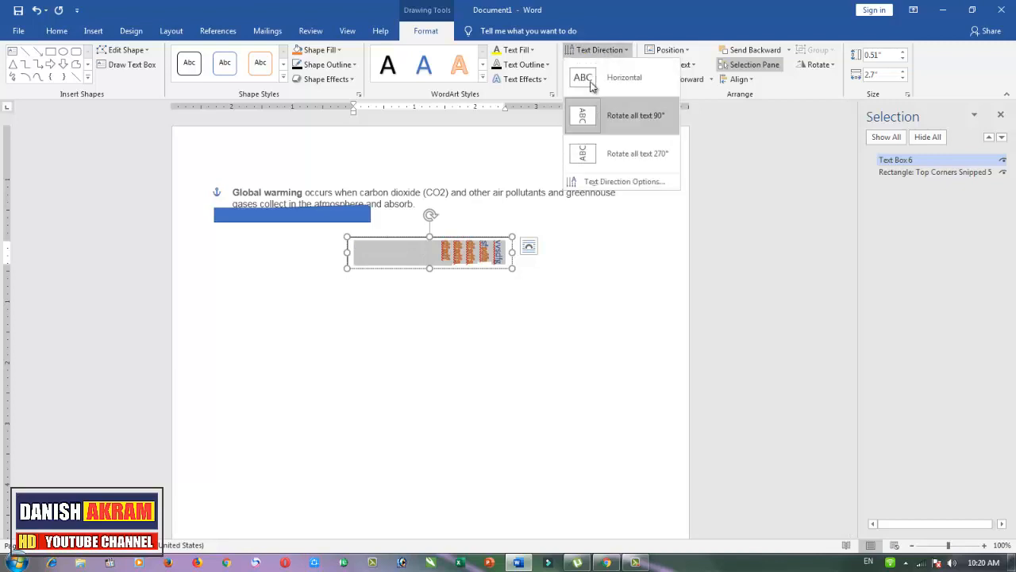
pyautogui.click(591, 75)
# - Examine the text alignment and position options for the text box
pyautogui.click(596, 67)
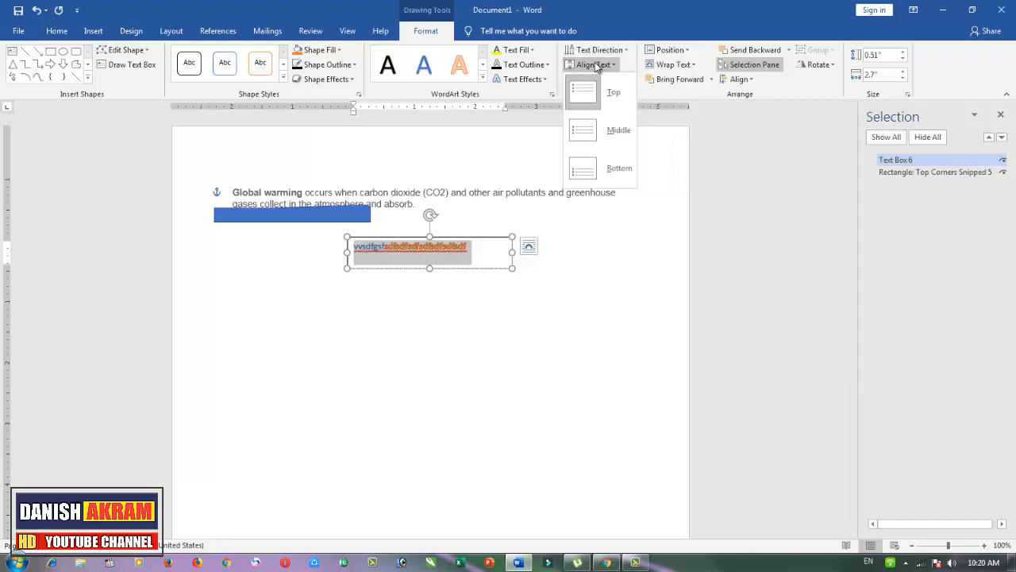
pyautogui.click(596, 67)
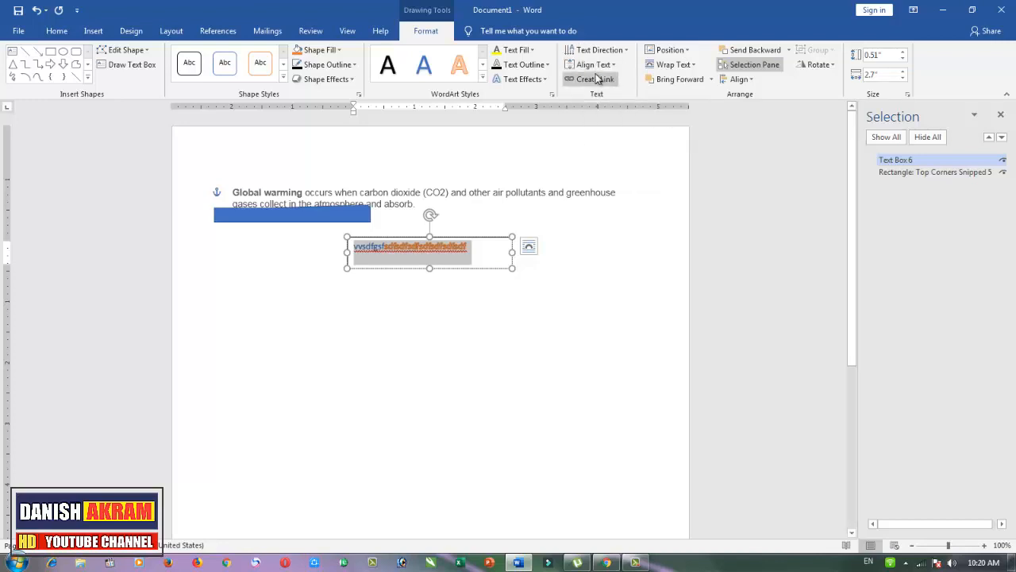
pyautogui.click(682, 52)
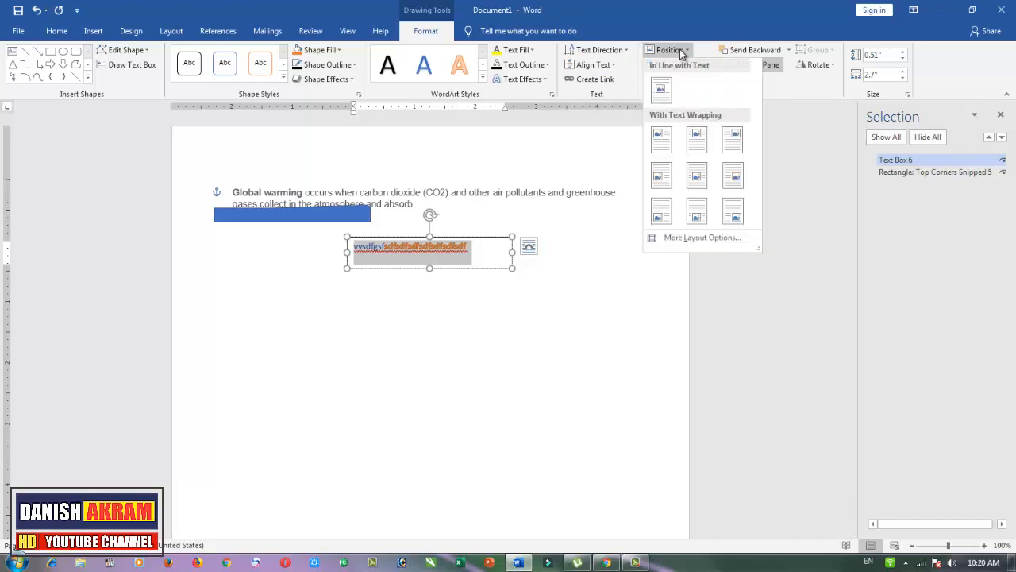
# - Delete the text box from the page
pyautogui.click(102, 32)
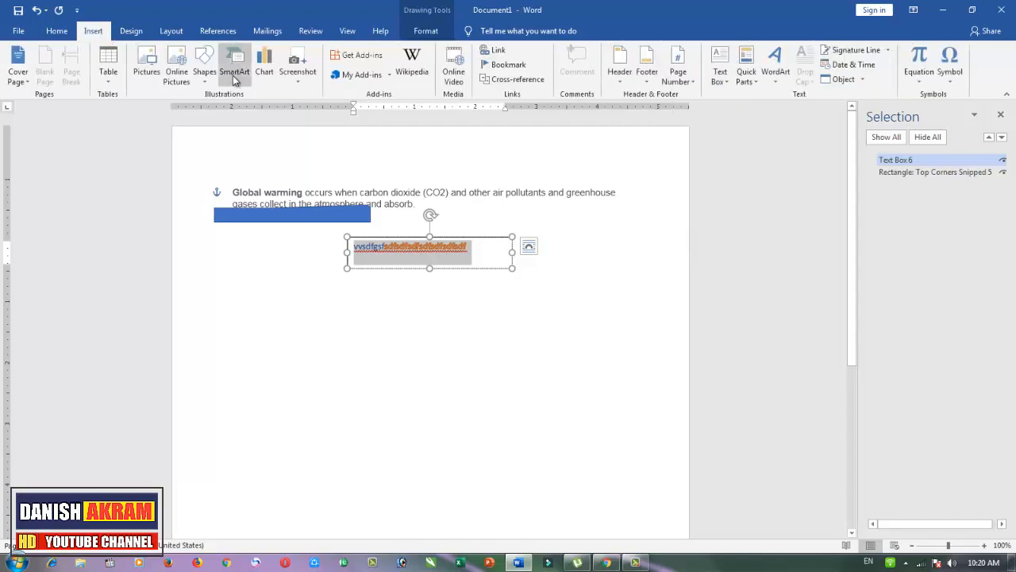
pyautogui.click(441, 239)
pyautogui.press('Delete')
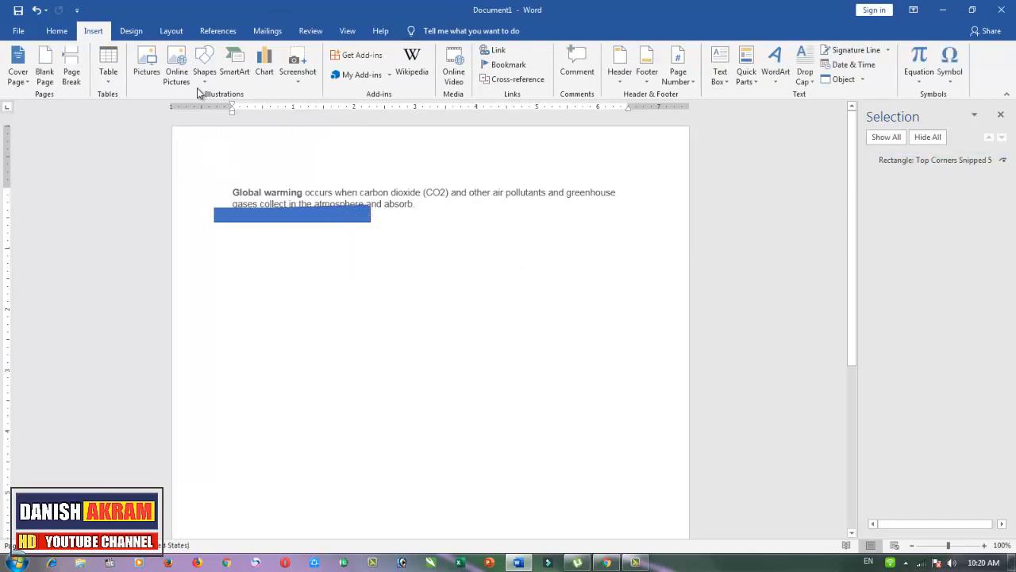
# - Insert a Basic Block List SmartArt graphic from the List category
pyautogui.click(234, 69)
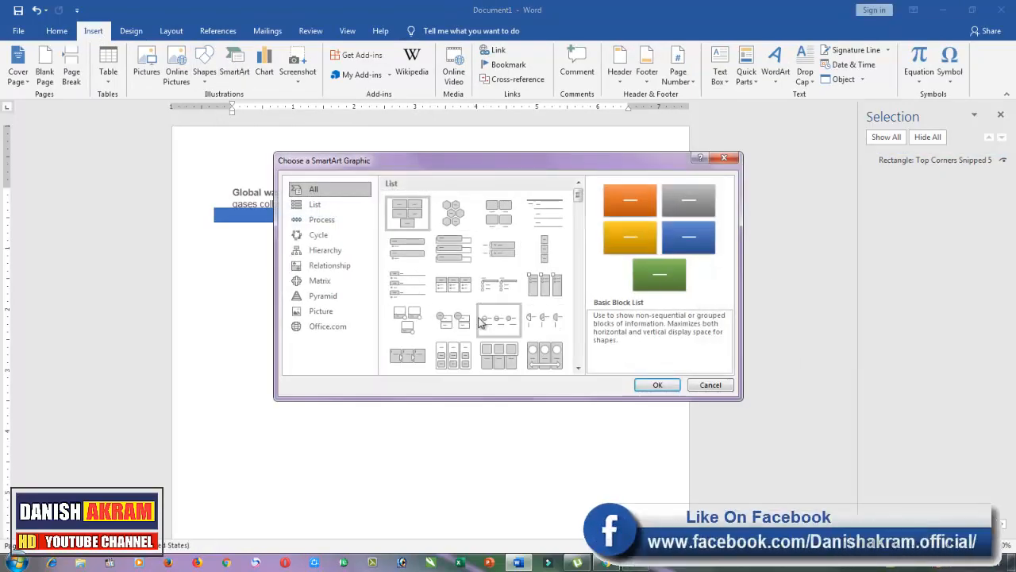
pyautogui.click(317, 205)
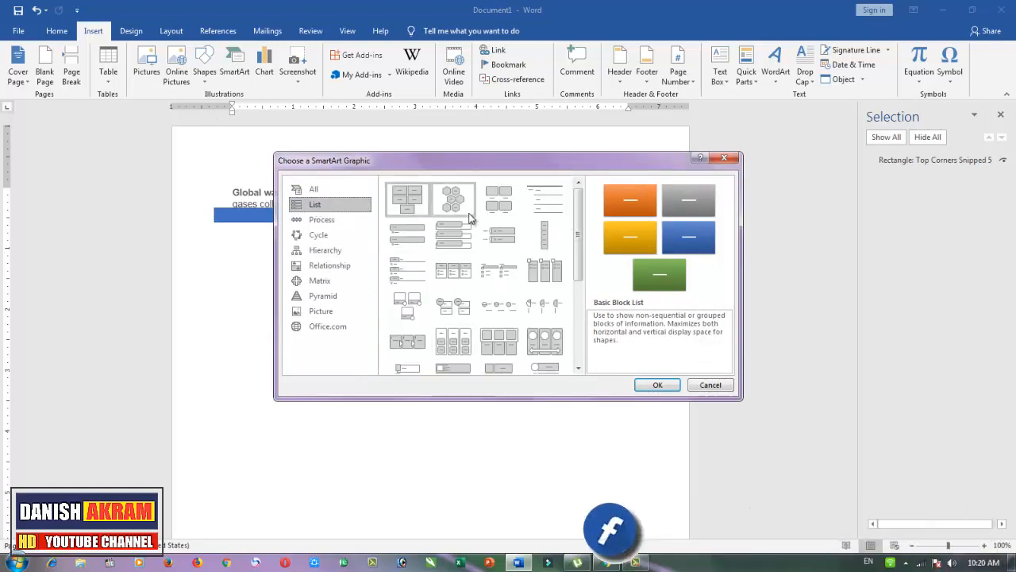
pyautogui.click(642, 389)
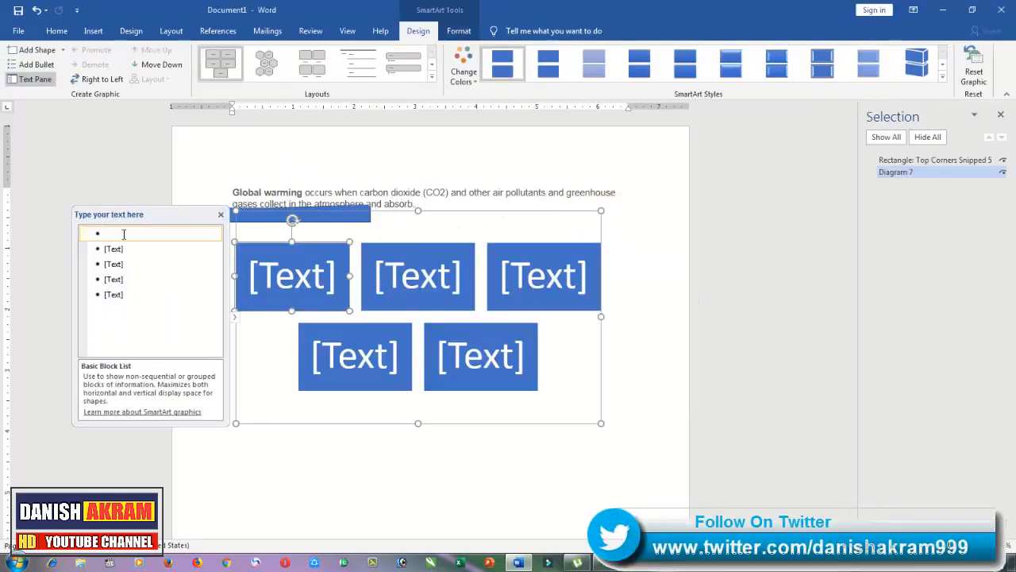
# - Enter "Ms office" as the text of the first SmartArt block
pyautogui.write('Ms')
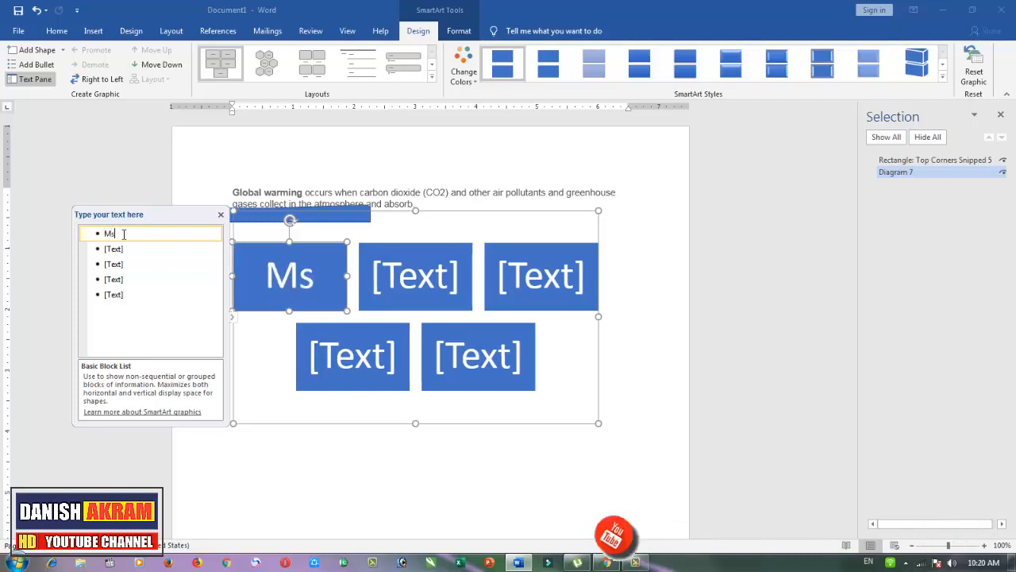
pyautogui.write(' offie4')
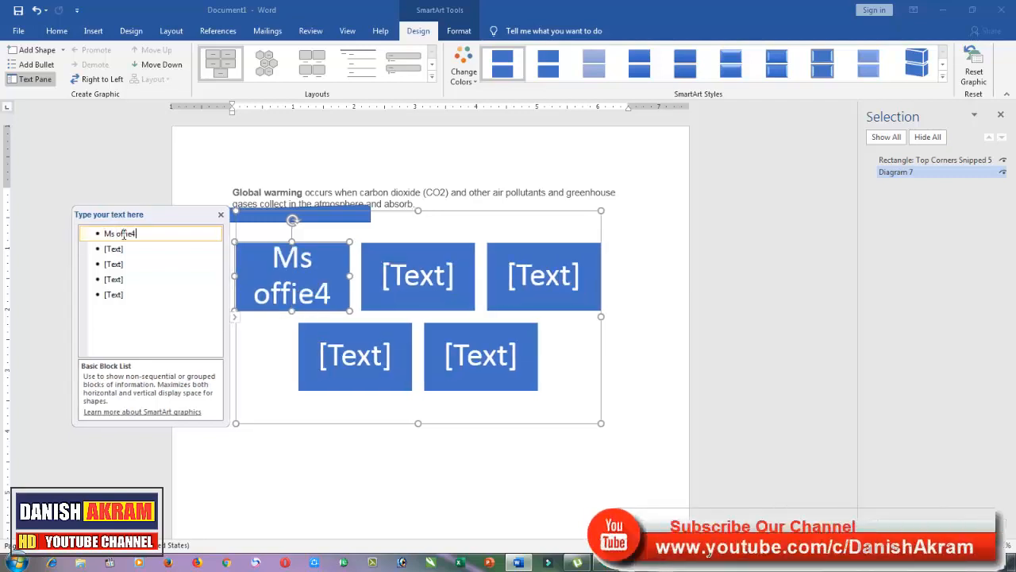
pyautogui.press('BackSpace')
pyautogui.press('BackSpace')
pyautogui.write('xe')
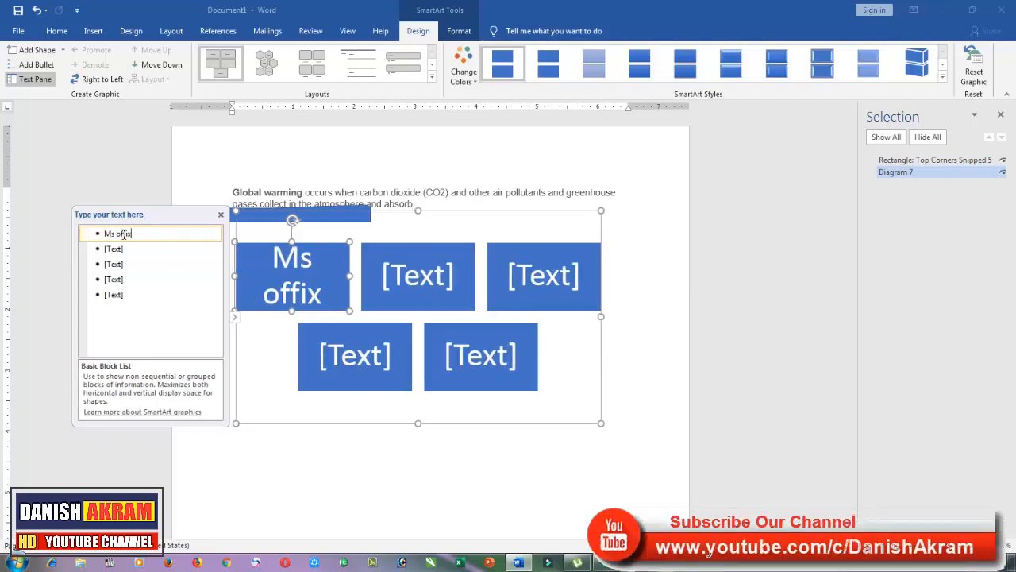
pyautogui.press('BackSpace')
pyautogui.press('BackSpace')
pyautogui.write('ce3')
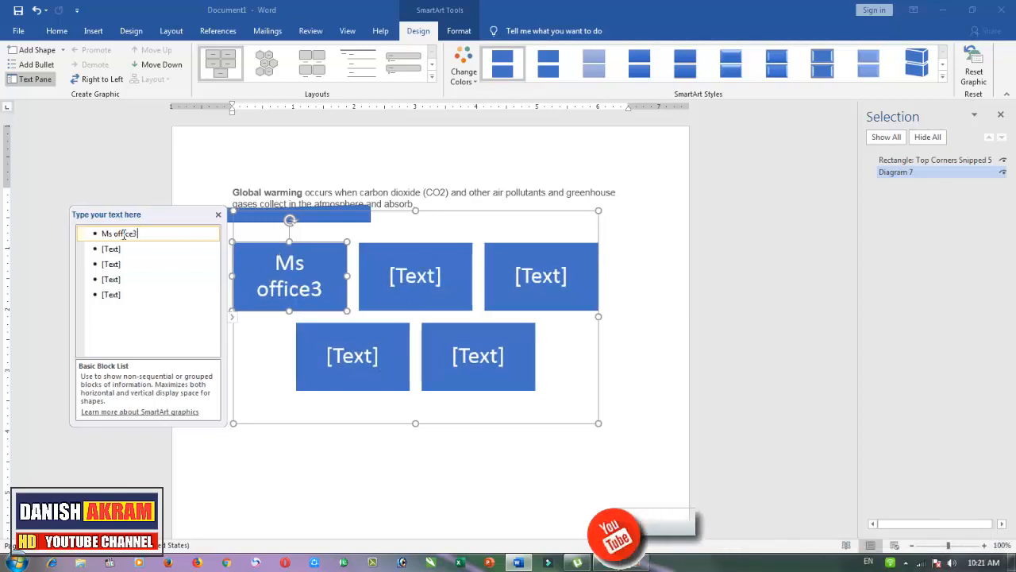
pyautogui.press('BackSpace')
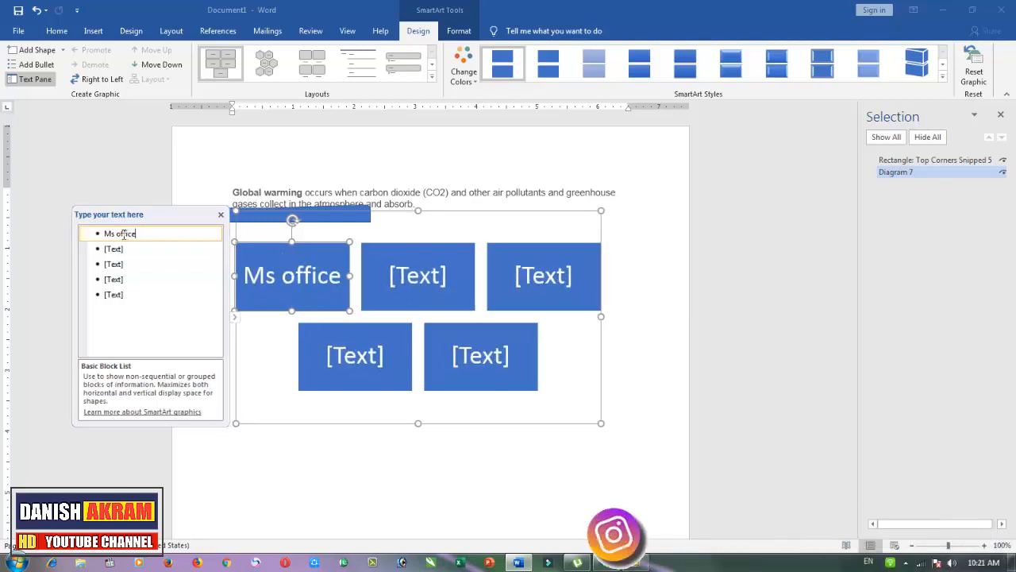
# - Enter "Inpage" as the text of the second SmartArt block
pyautogui.click(121, 247)
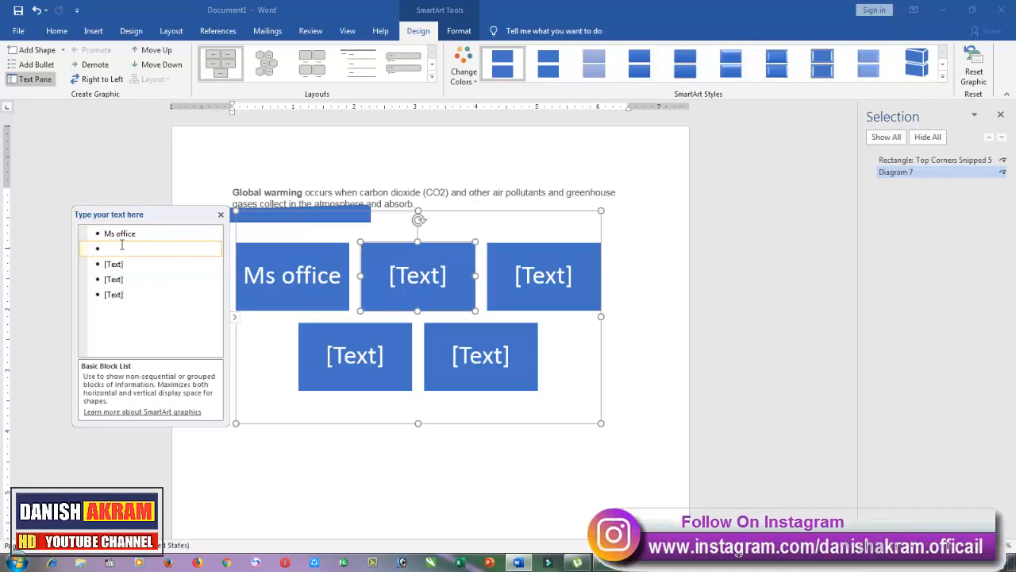
pyautogui.write('Inpah')
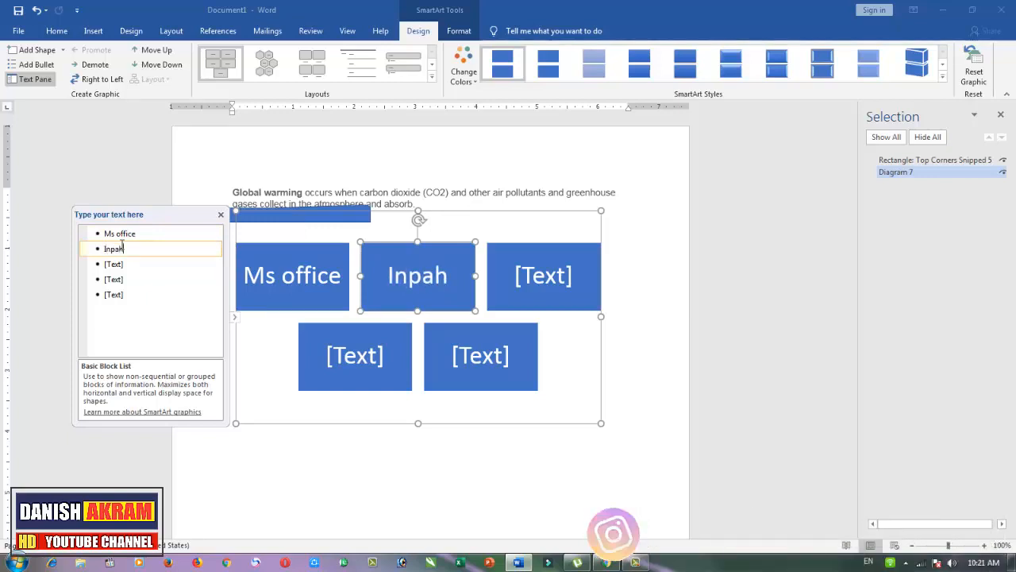
pyautogui.press('BackSpace')
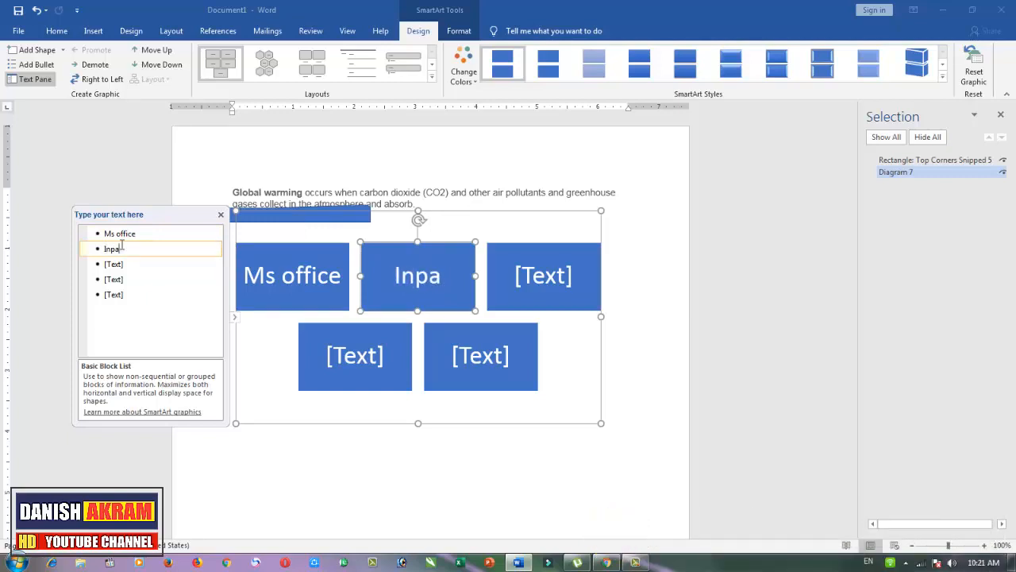
pyautogui.write('ge')
# - Enter "video editing" in the third SmartArt block and "ulead" in the fourth
pyautogui.press('Down')
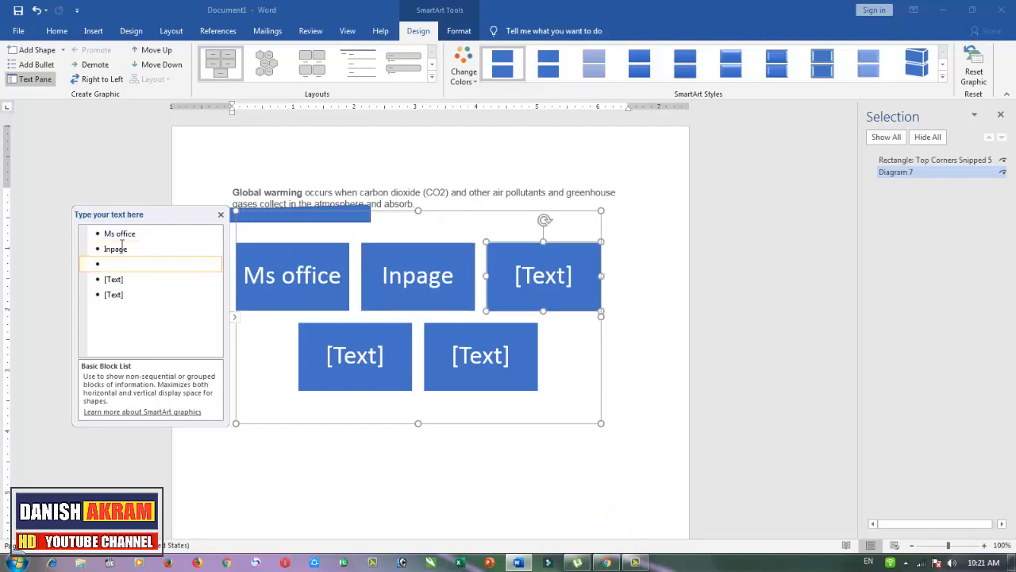
pyautogui.write('vid')
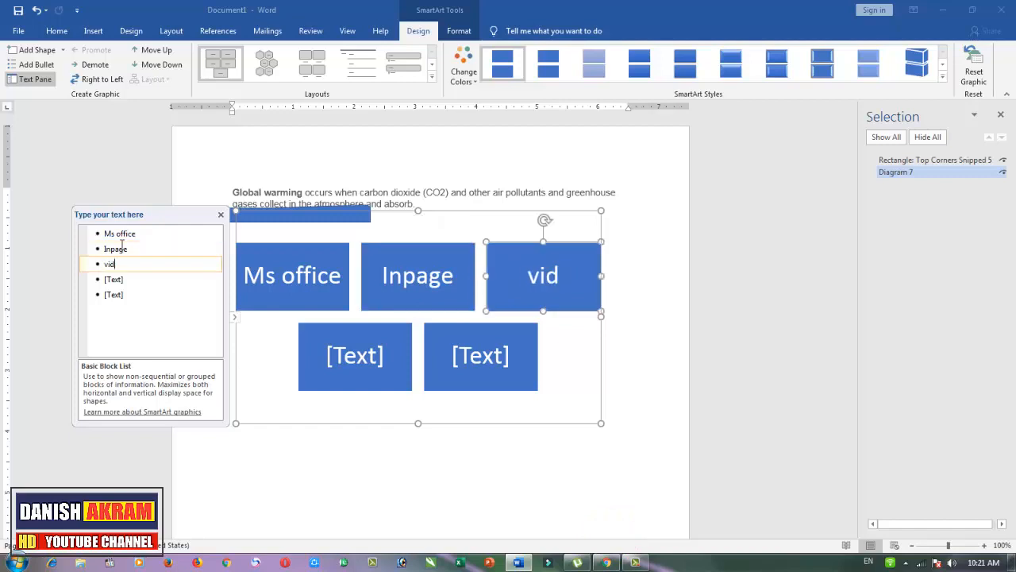
pyautogui.write('eo editing')
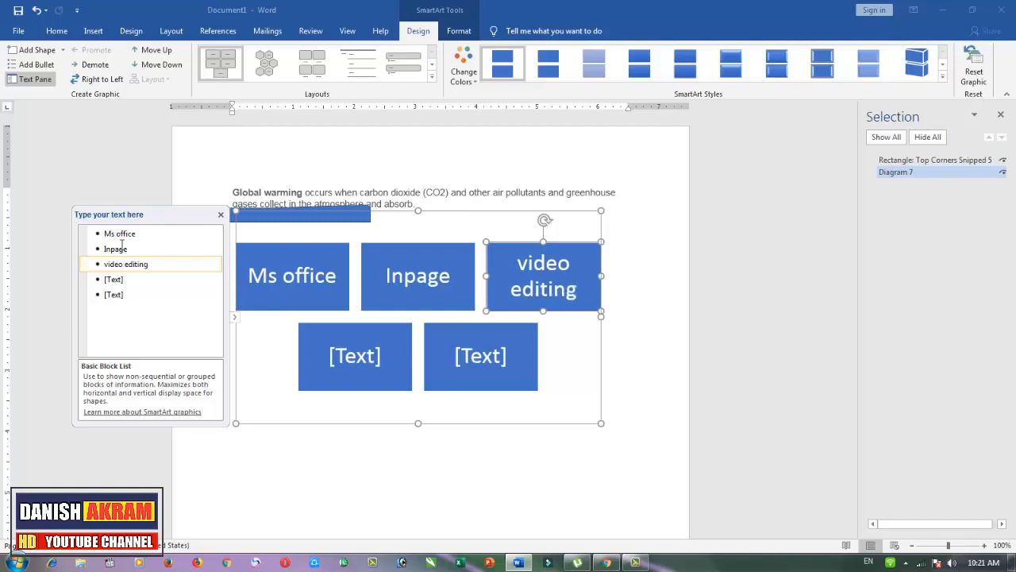
pyautogui.press('Down')
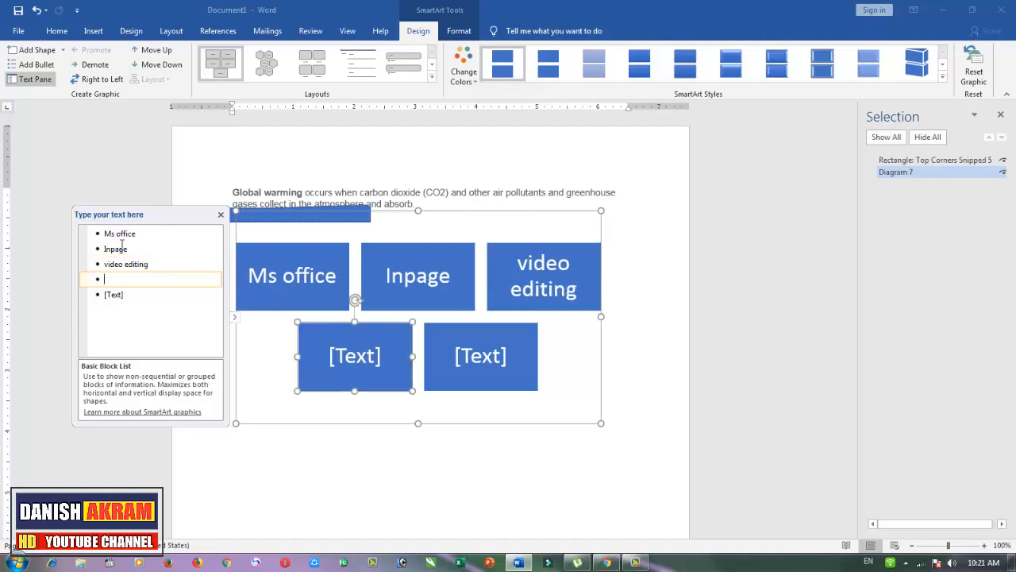
pyautogui.write('ulead')
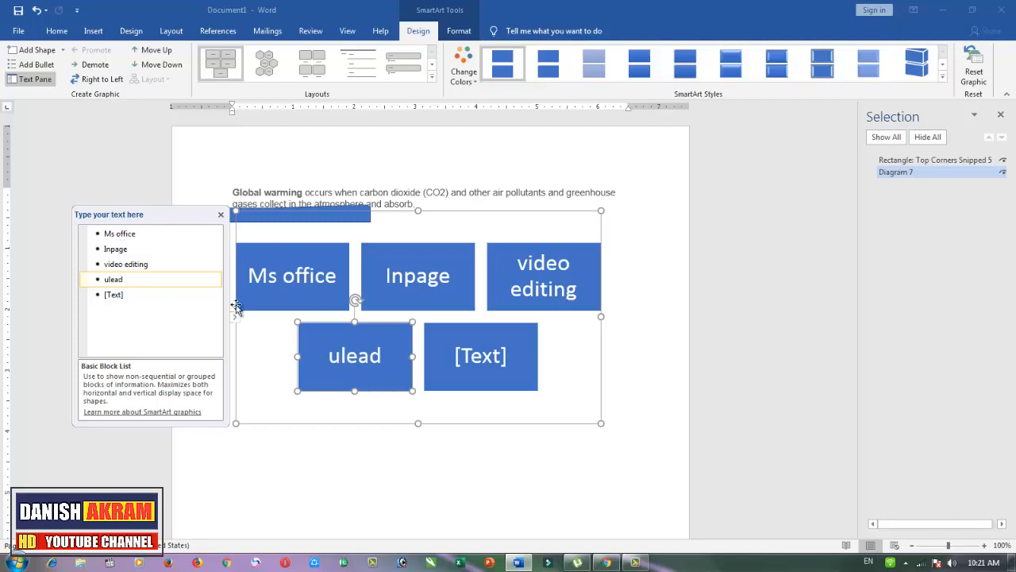
# - Add an empty block directly after the Inpage block in the SmartArt graphic
pyautogui.click(316, 212)
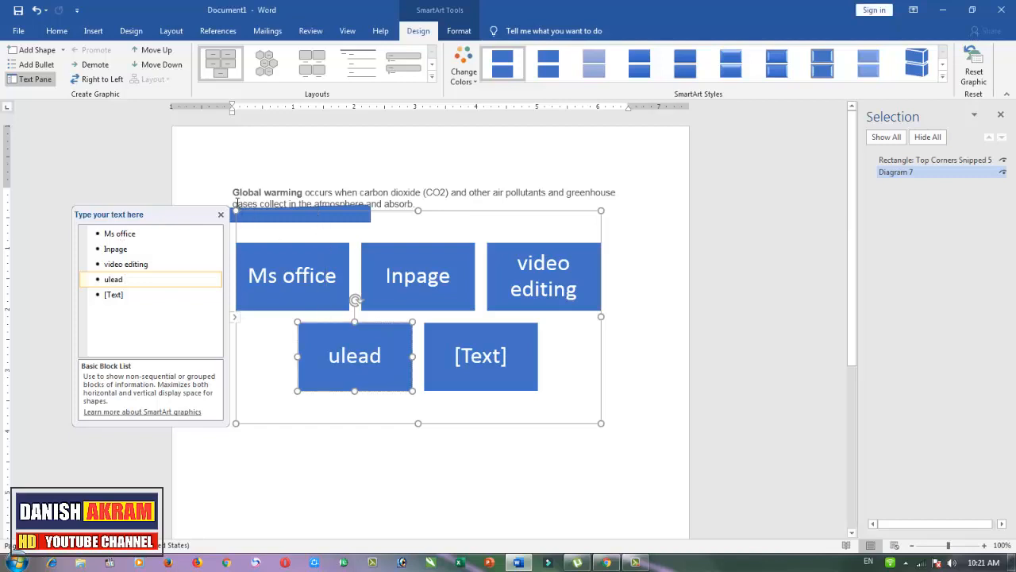
pyautogui.moveTo(246, 211)
pyautogui.mouseDown()
pyautogui.moveTo(252, 296)
pyautogui.moveTo(212, 237)
pyautogui.moveTo(236, 219)
pyautogui.mouseUp()
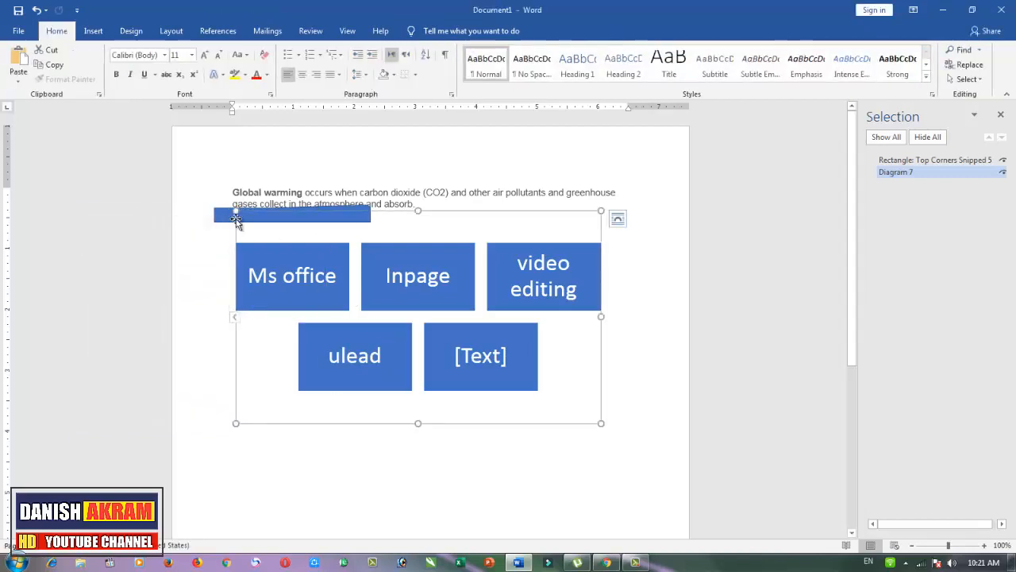
pyautogui.click(414, 252)
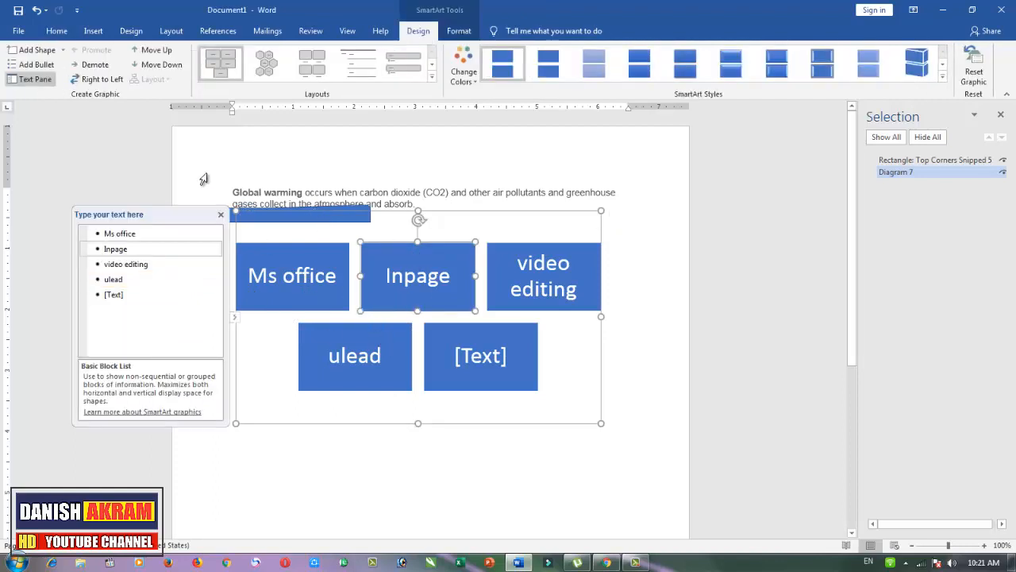
pyautogui.click(38, 52)
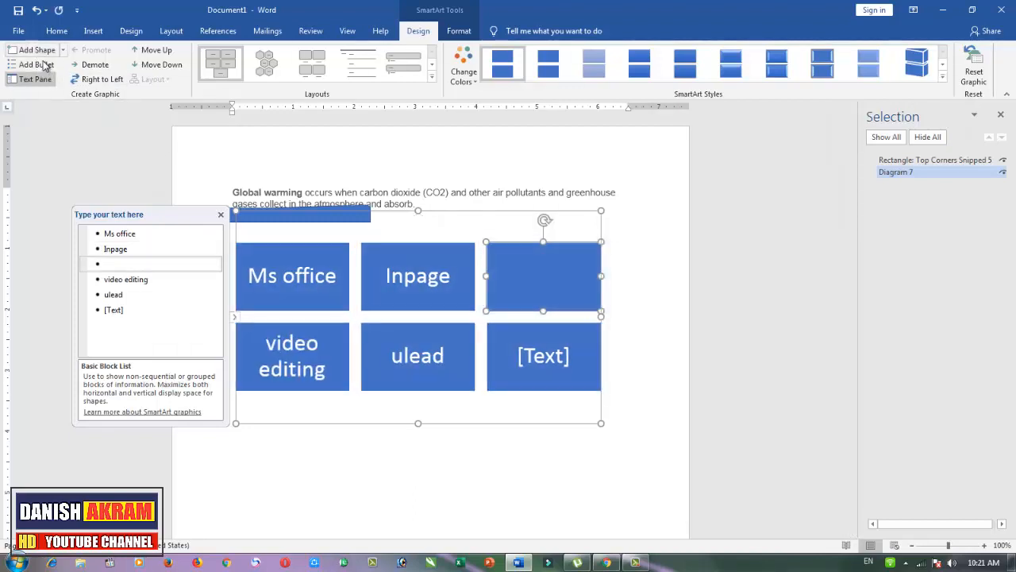
# - Add four empty sub-bullets under the blank SmartArt block and hide the text pane
pyautogui.click(41, 65)
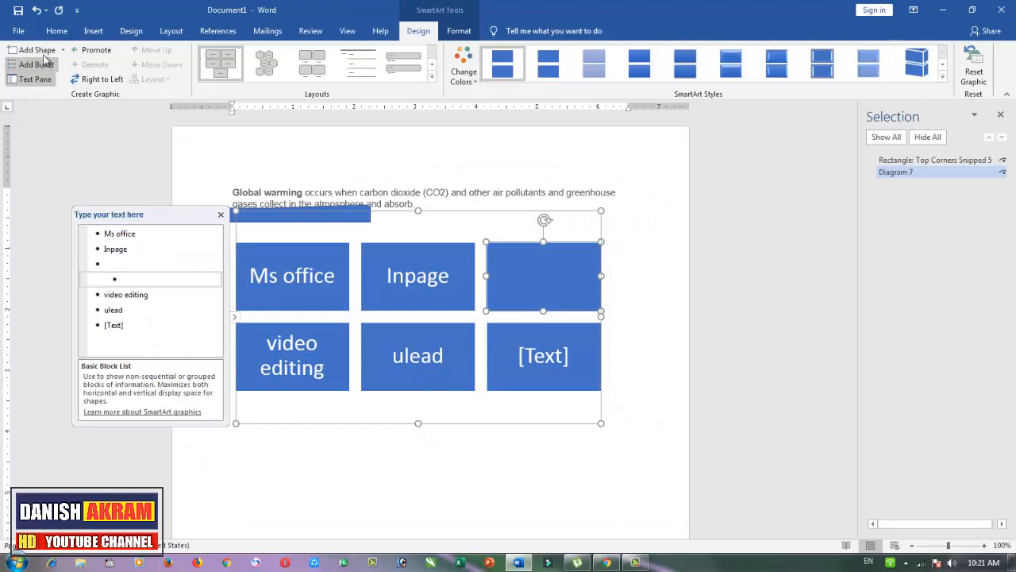
pyautogui.click(40, 66)
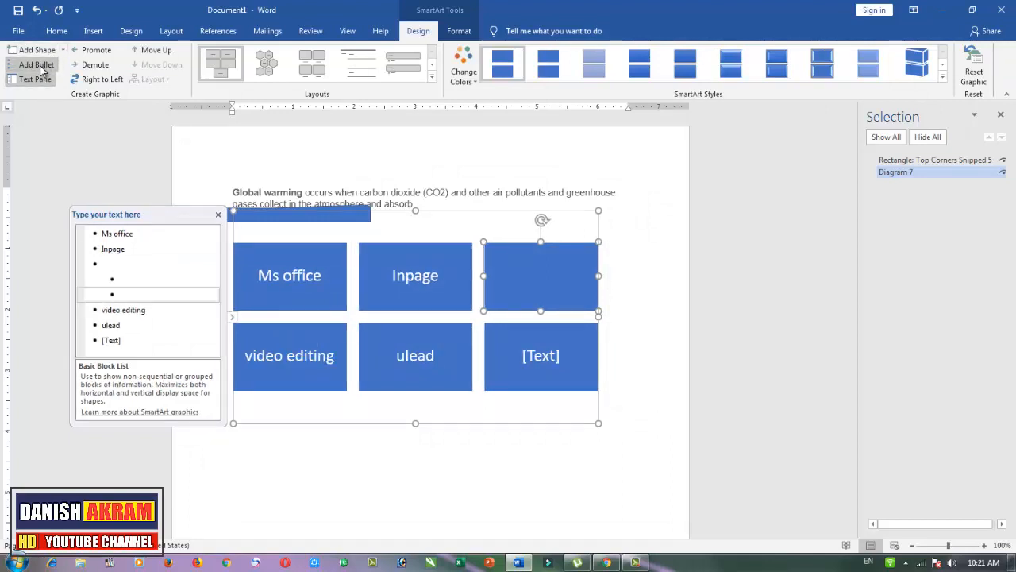
pyautogui.click(41, 68)
pyautogui.click(41, 66)
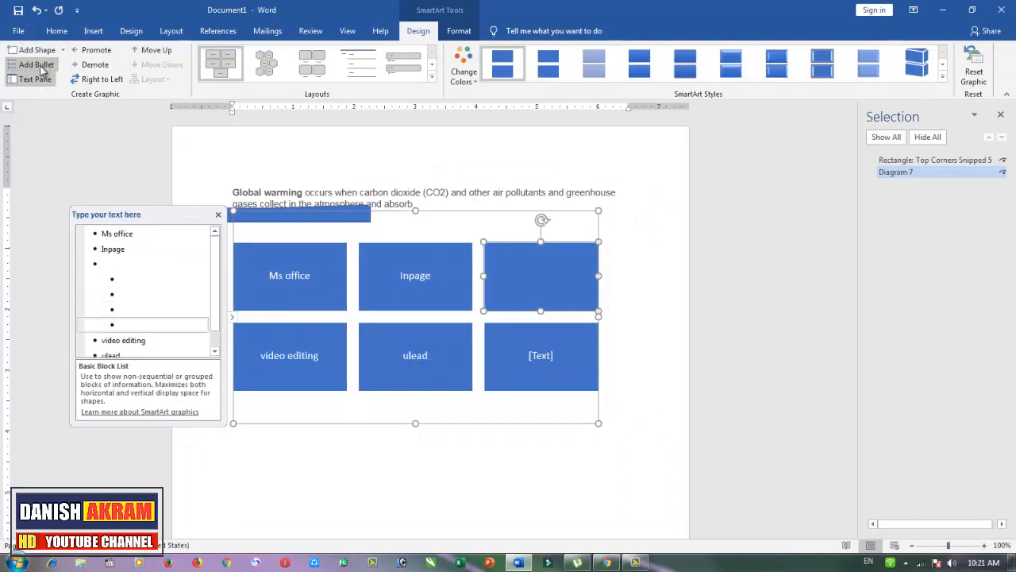
pyautogui.click(29, 80)
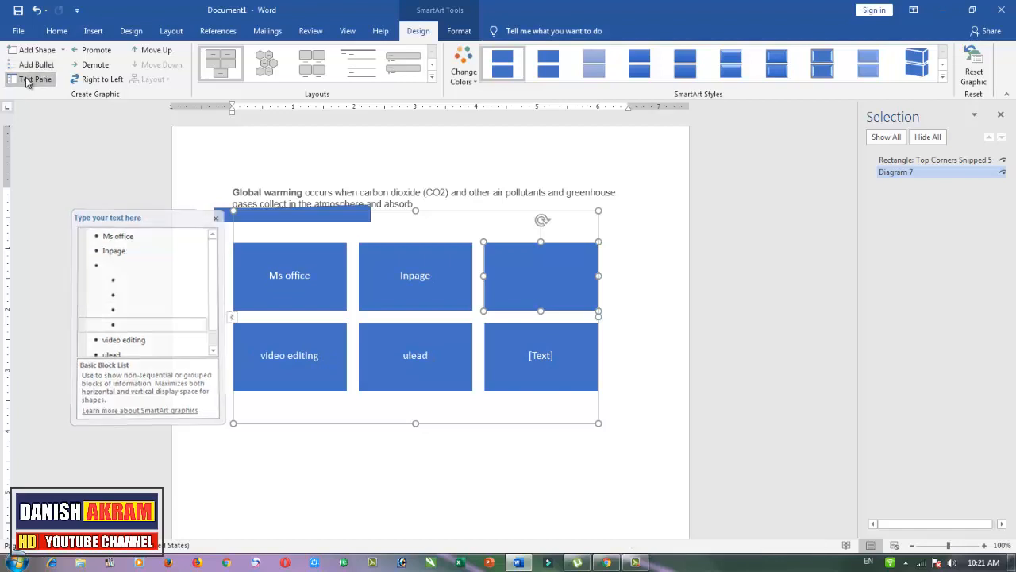
# - Show the SmartArt text pane and try promoting, demoting and moving up the last empty sub-bullet
pyautogui.click(28, 79)
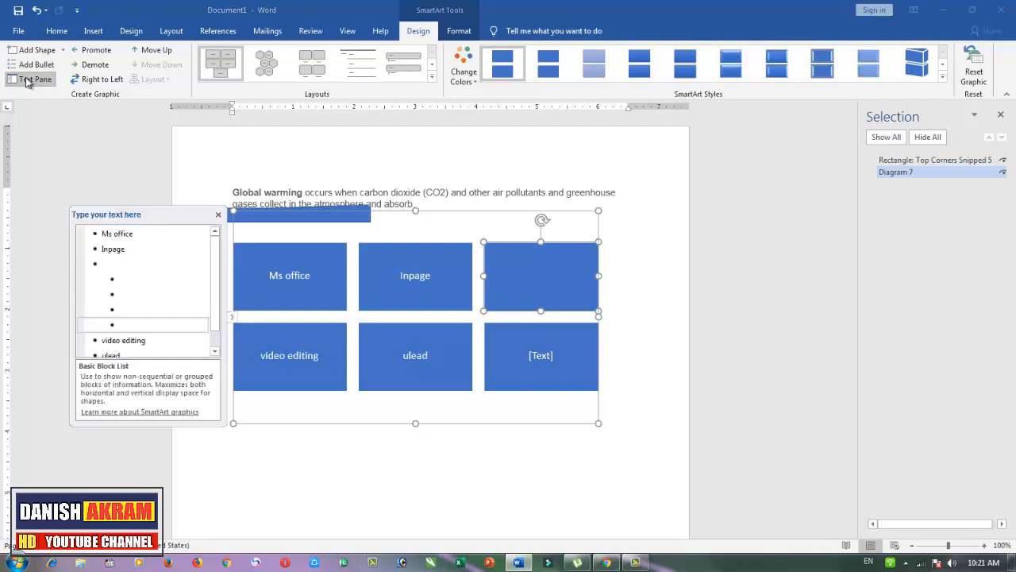
pyautogui.click(97, 50)
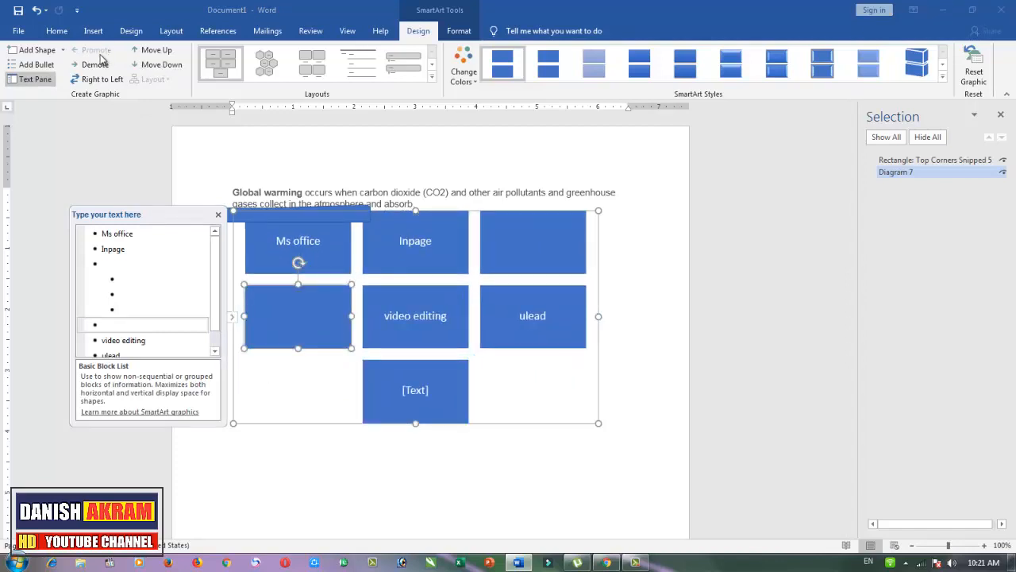
pyautogui.click(97, 70)
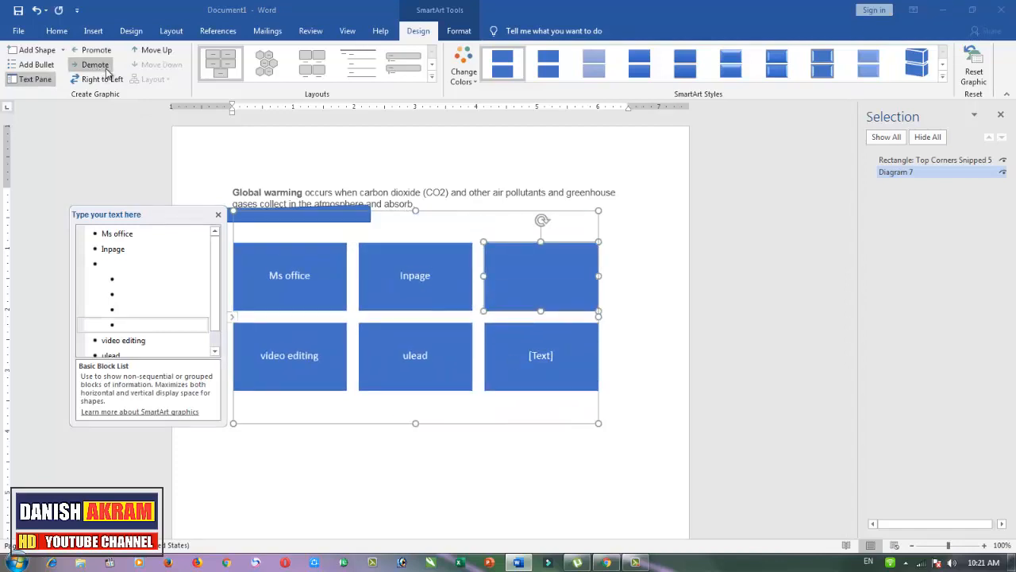
pyautogui.click(149, 51)
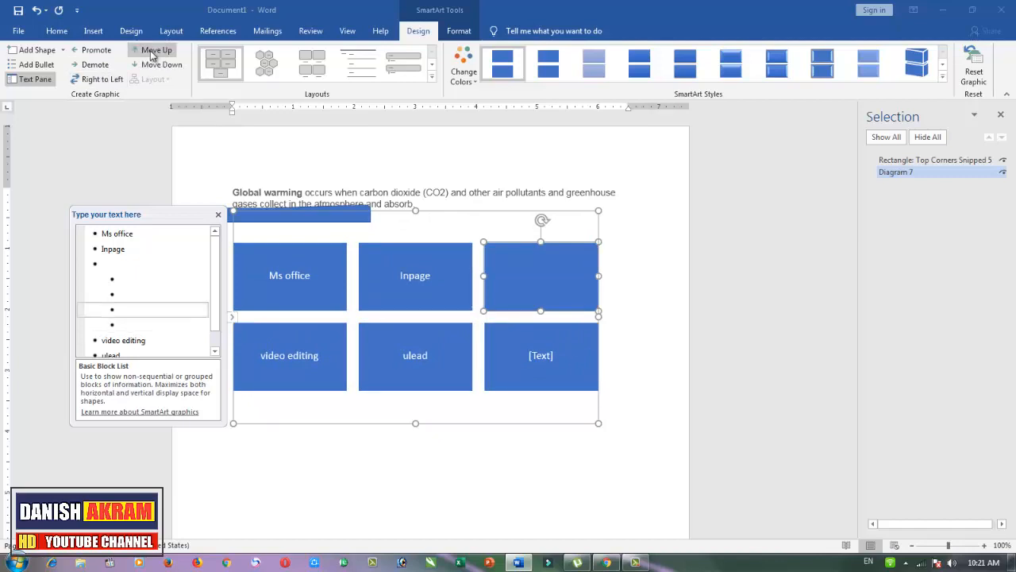
# - Try the Alternating Hexagons layout on the SmartArt graphic and change it to Vertical Bullet List
pyautogui.click(266, 62)
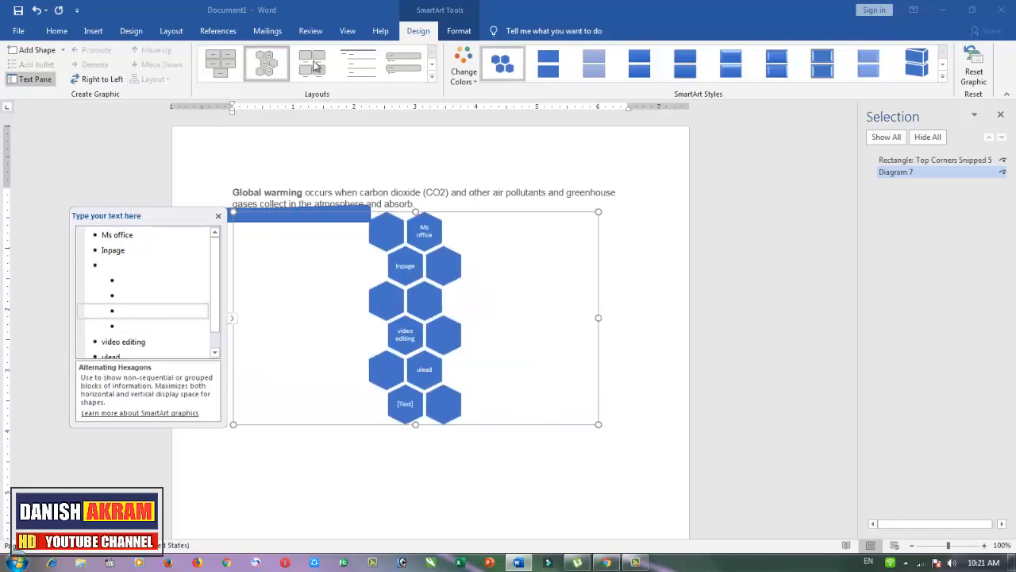
pyautogui.click(390, 68)
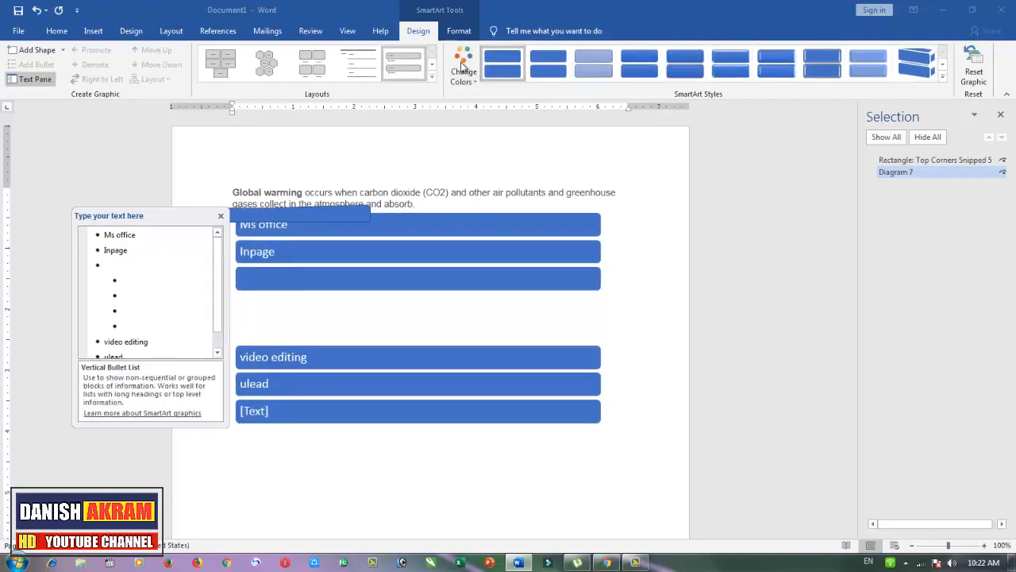
pyautogui.click(459, 30)
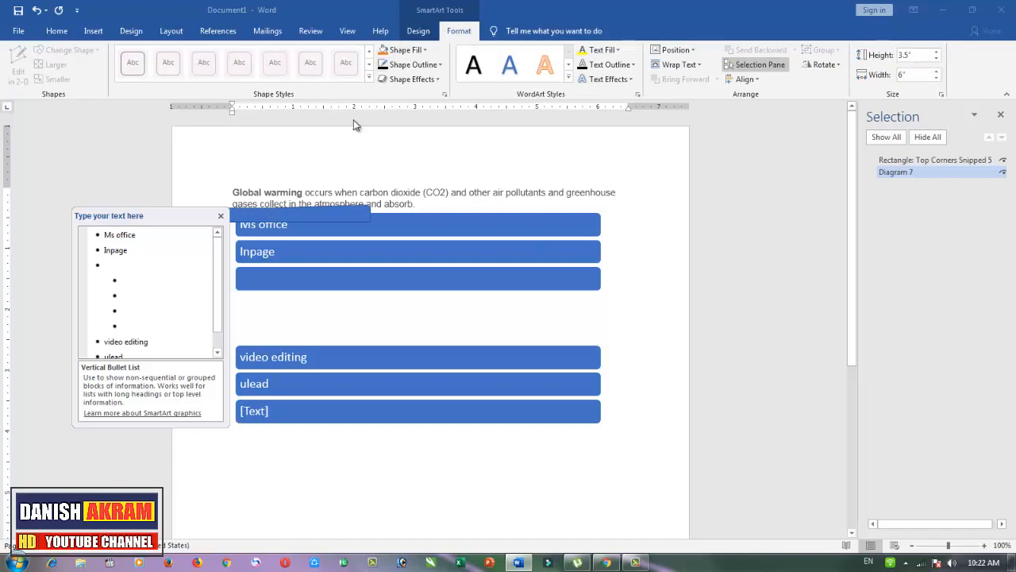
# - Clear the page by deleting the SmartArt graphic, the overlapping rectangle and the Global warming paragraph
pyautogui.click(89, 32)
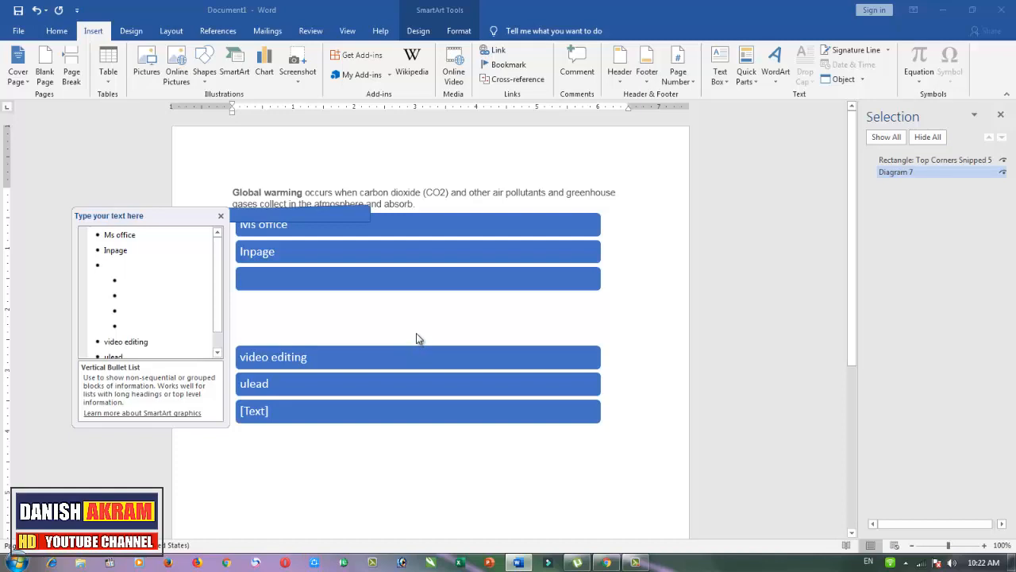
pyautogui.click(378, 369)
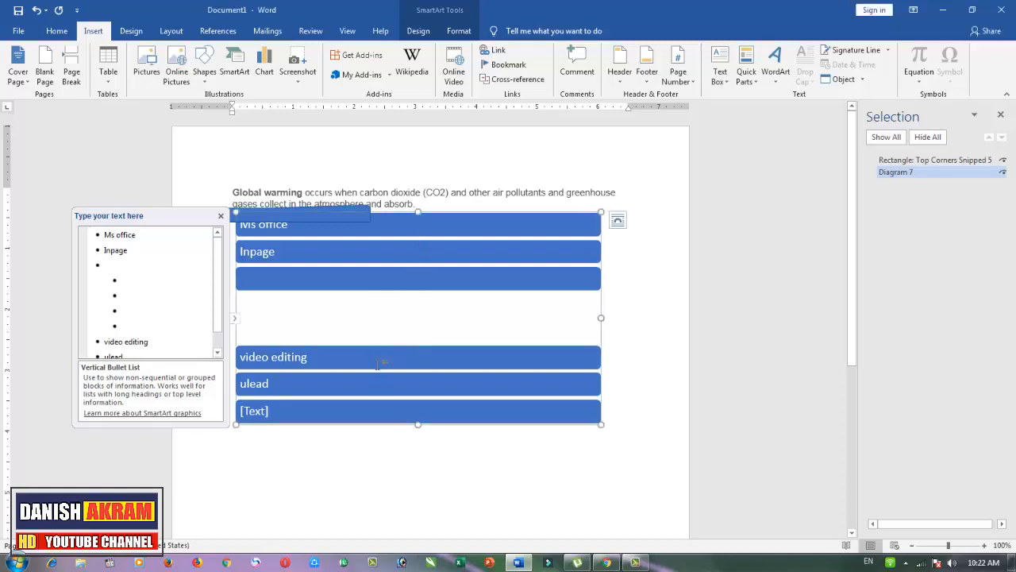
pyautogui.press('Delete')
pyautogui.press('Delete')
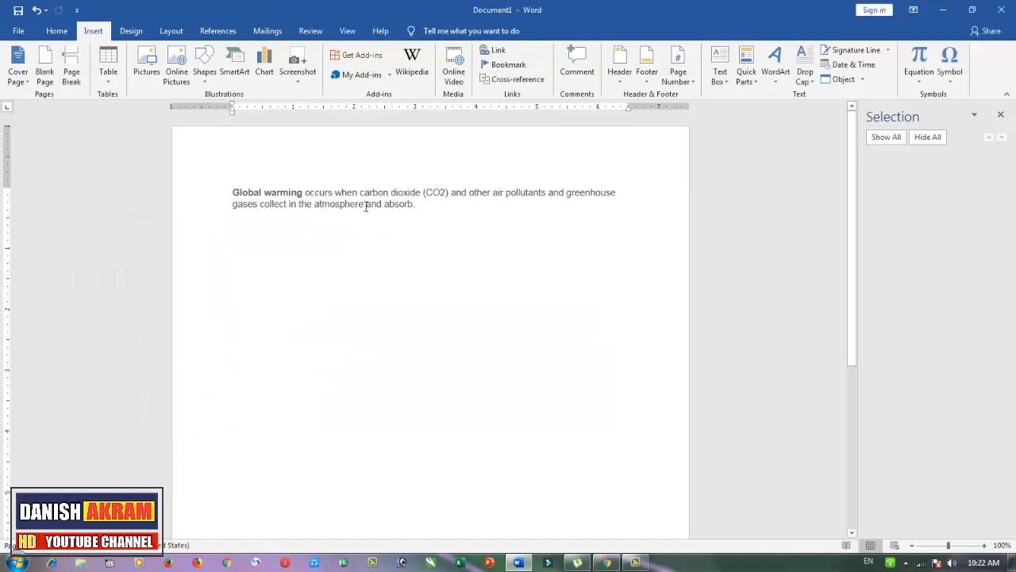
pyautogui.tripleClick(195, 145)
pyautogui.press('Delete')
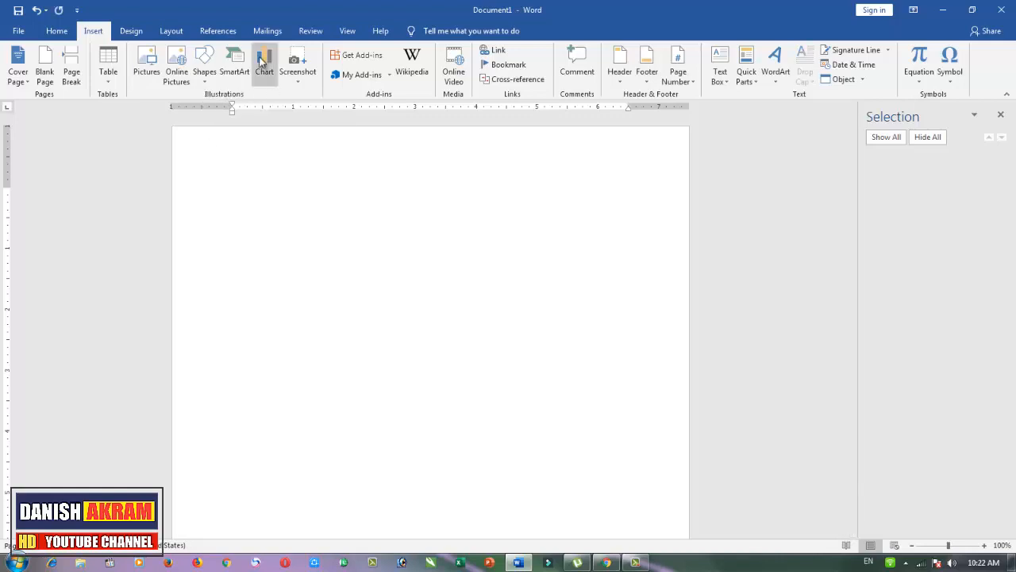
# - Insert a Clustered Column chart on the empty page
pyautogui.click(262, 62)
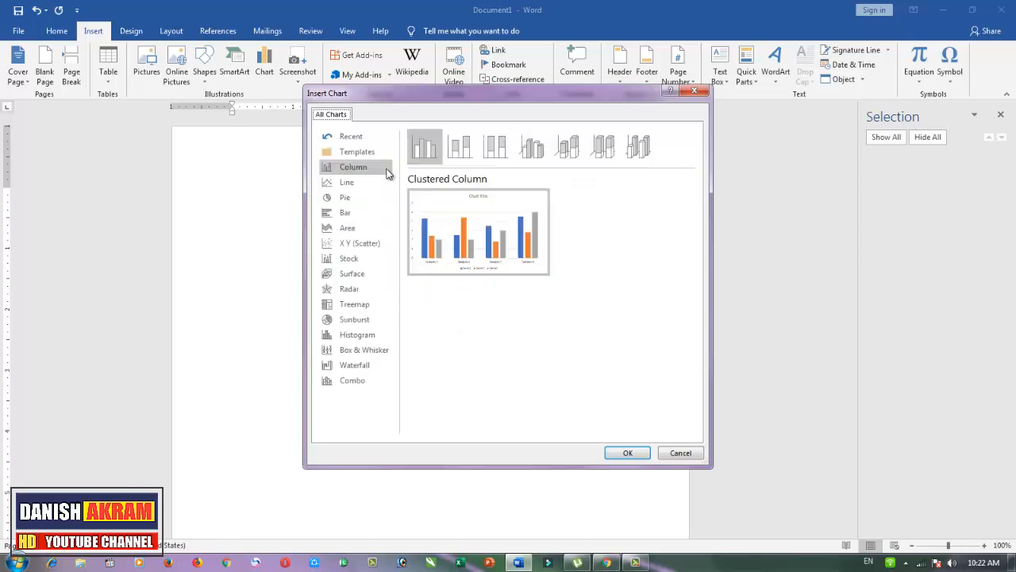
pyautogui.moveTo(477, 272)
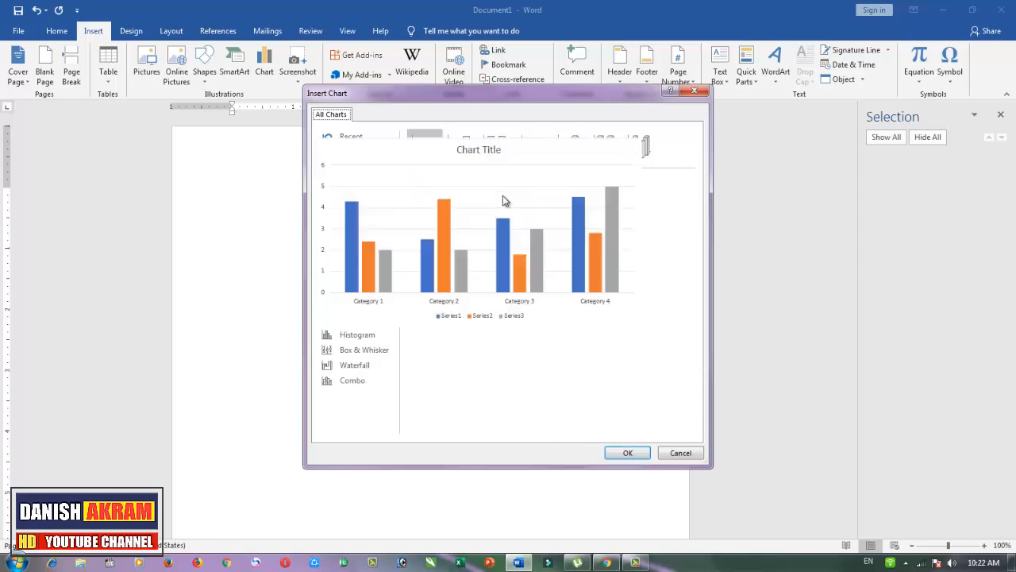
pyautogui.click(634, 453)
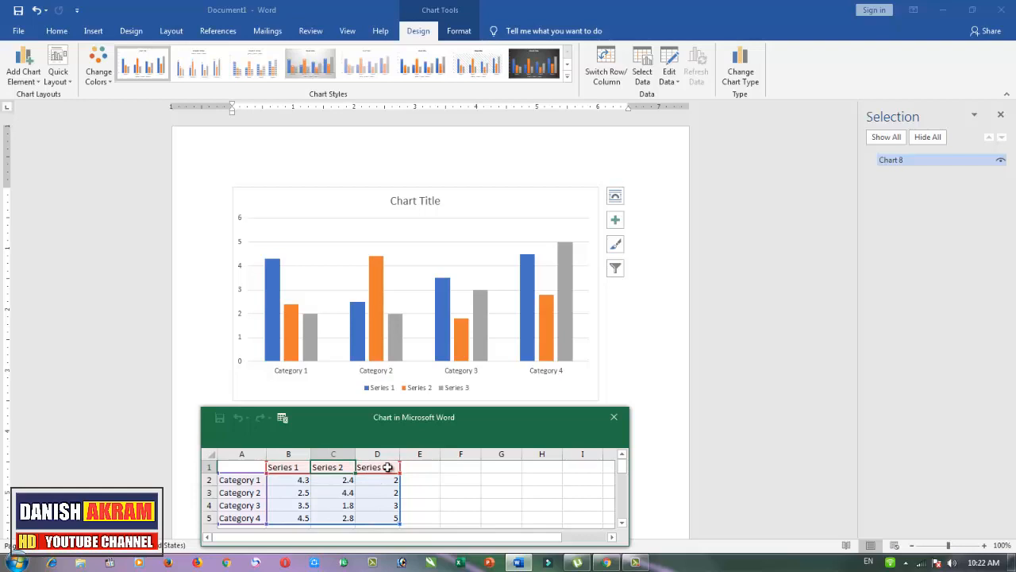
# - Rename the four chart categories in the data sheet as wicket, balls, runs and out
pyautogui.click(259, 482)
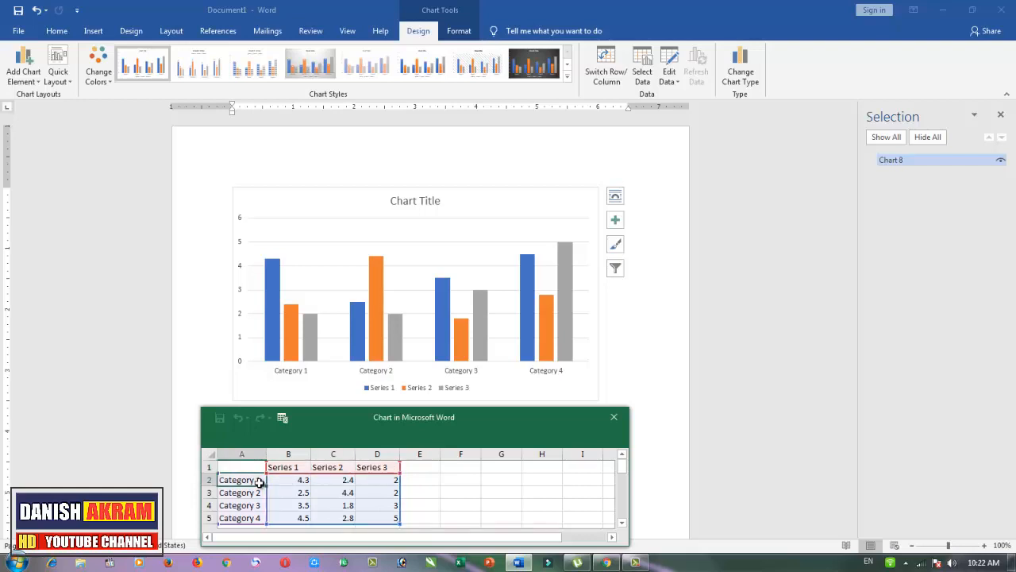
pyautogui.write('wicket')
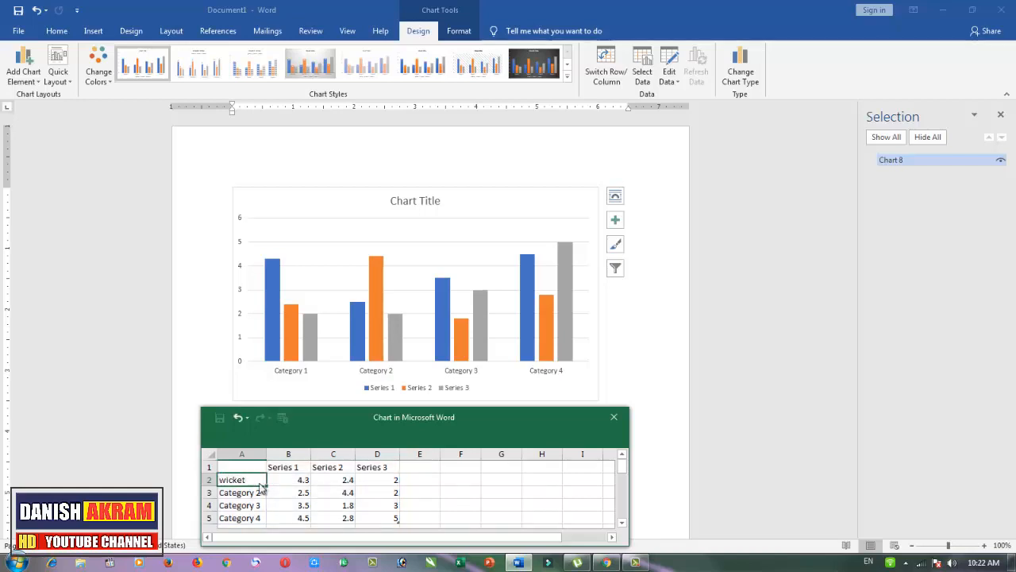
pyautogui.press('Return')
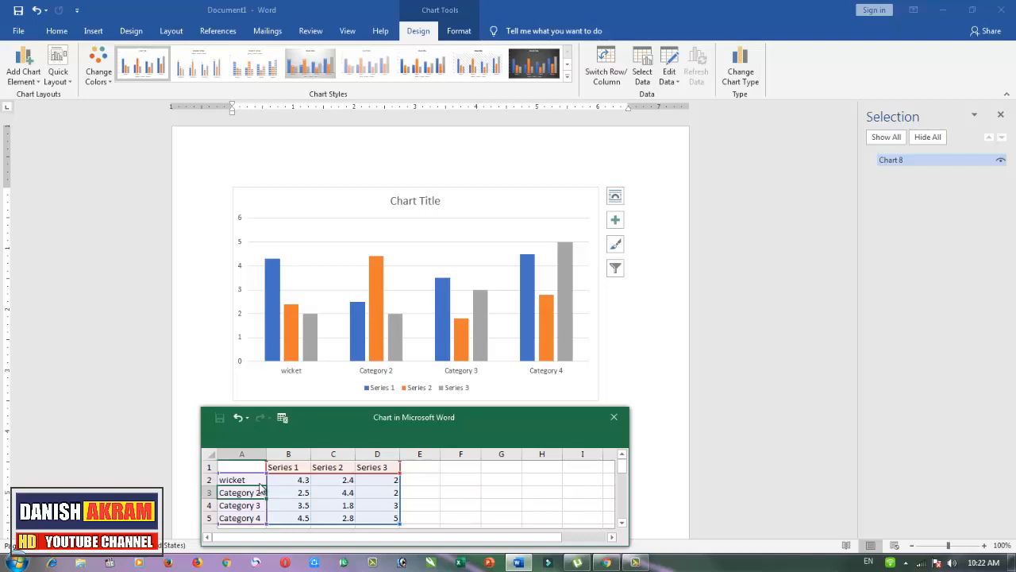
pyautogui.write('bo')
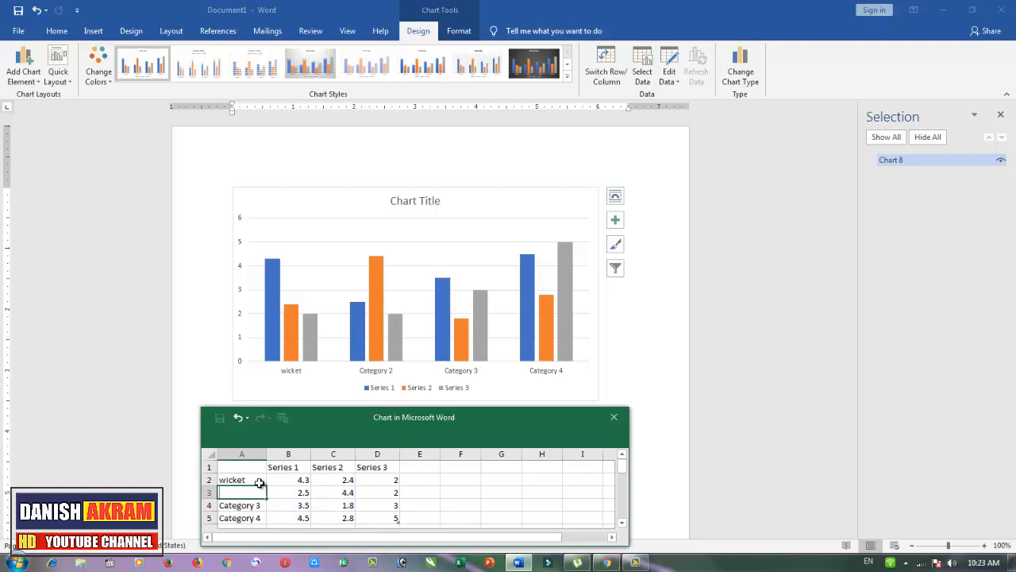
pyautogui.write('balls')
pyautogui.press('Return')
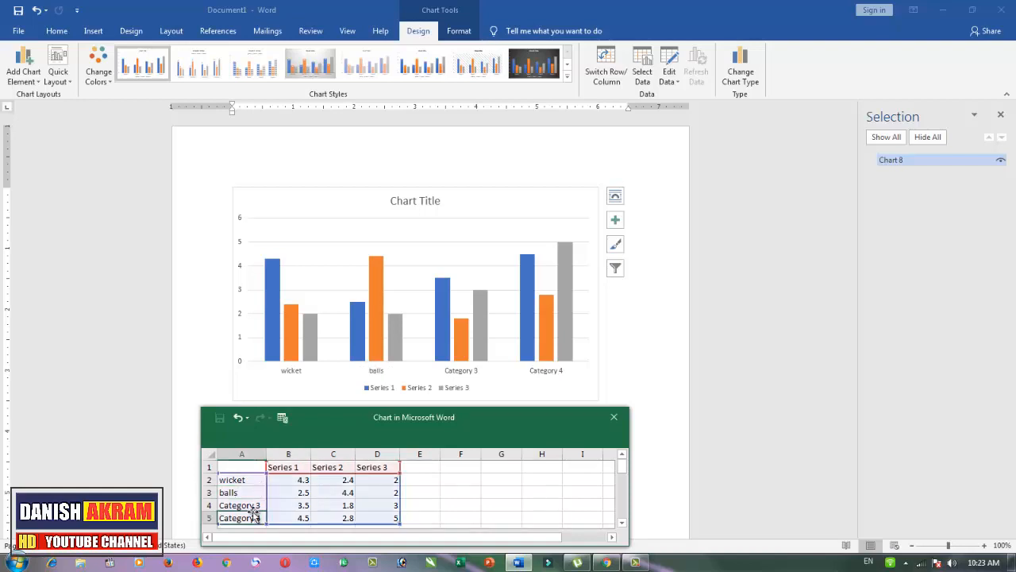
pyautogui.write('r')
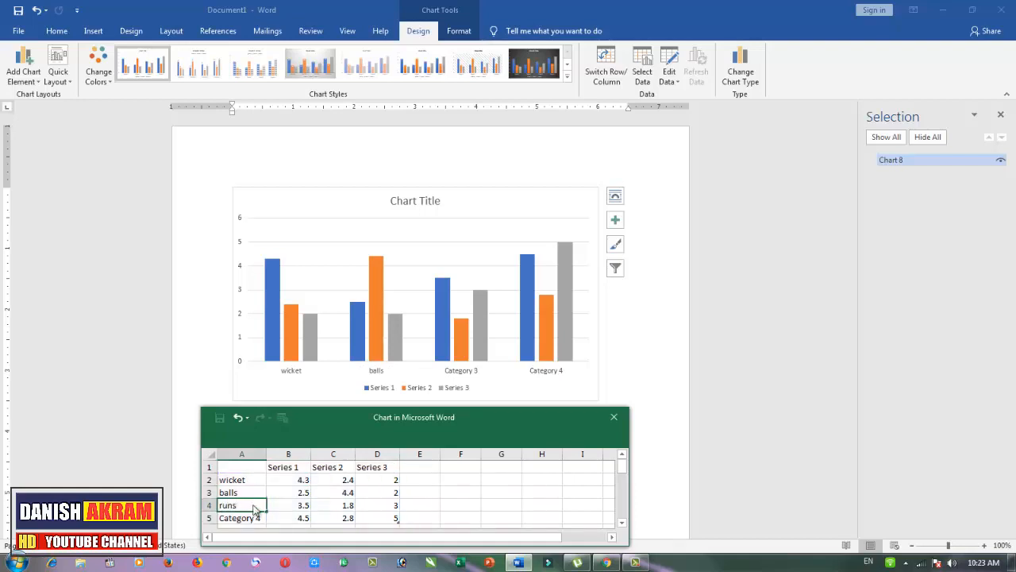
pyautogui.write('uns')
pyautogui.press('Return')
pyautogui.write('out')
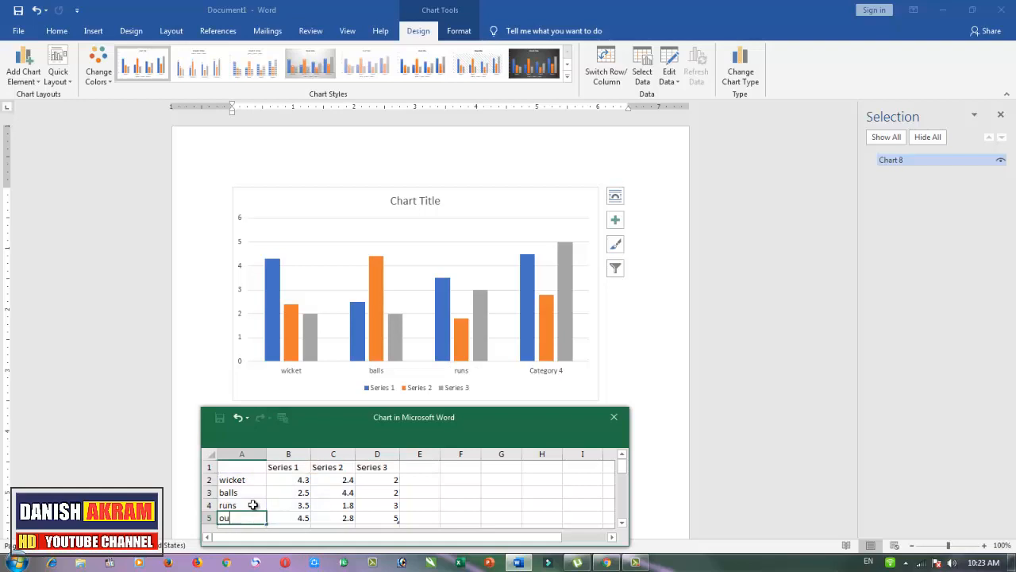
# - Rename the three data series in the chart's data sheet as pakistan, india and wes
pyautogui.click(292, 468)
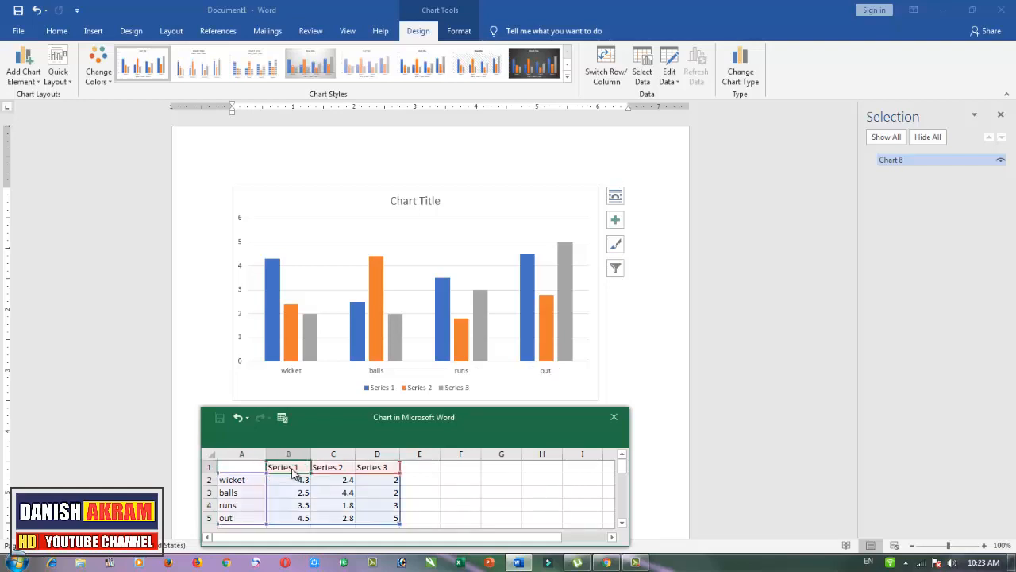
pyautogui.write('pakis')
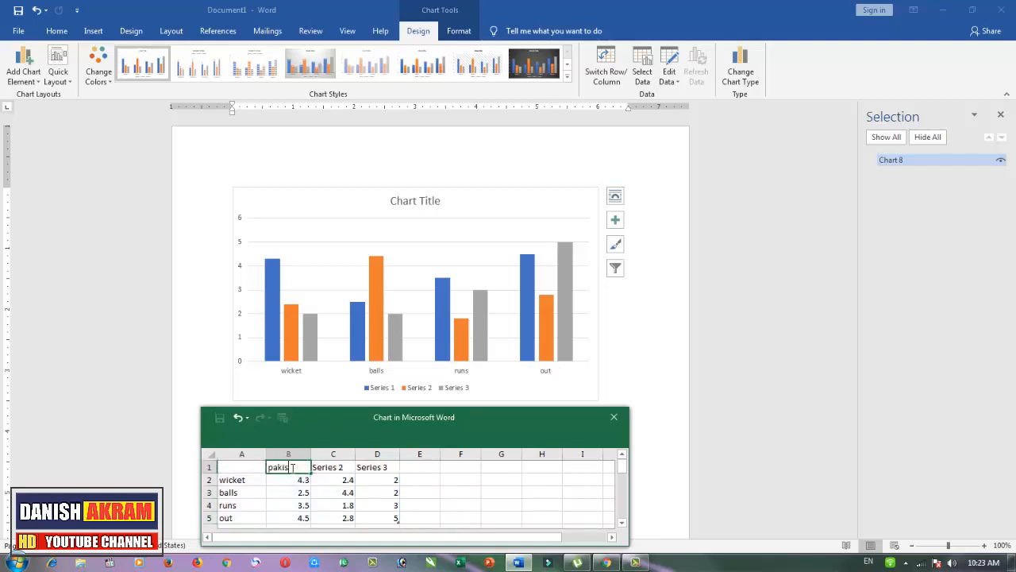
pyautogui.write('tan')
pyautogui.press('Tab')
pyautogui.write('in')
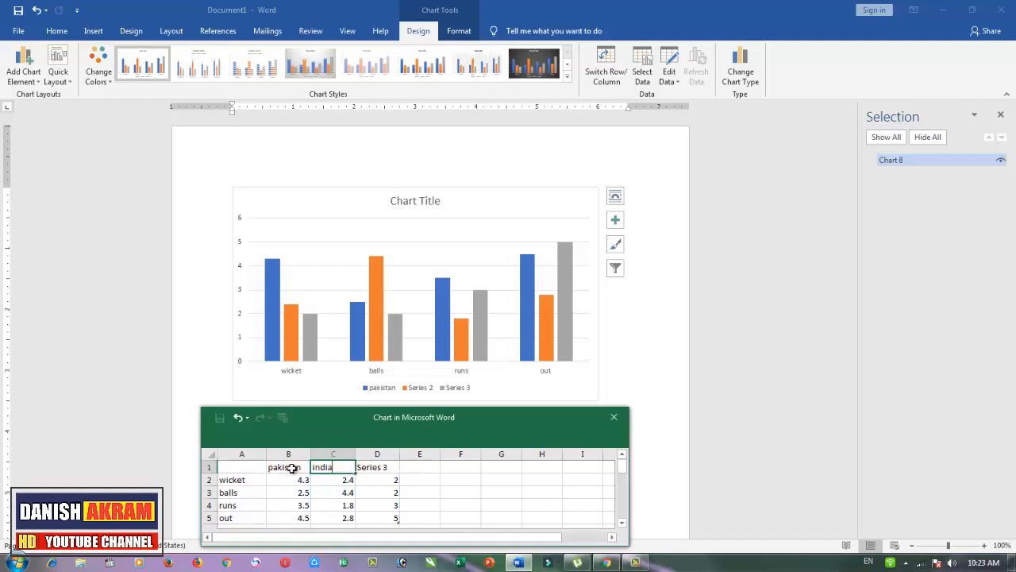
pyautogui.write('dia')
pyautogui.press('Tab')
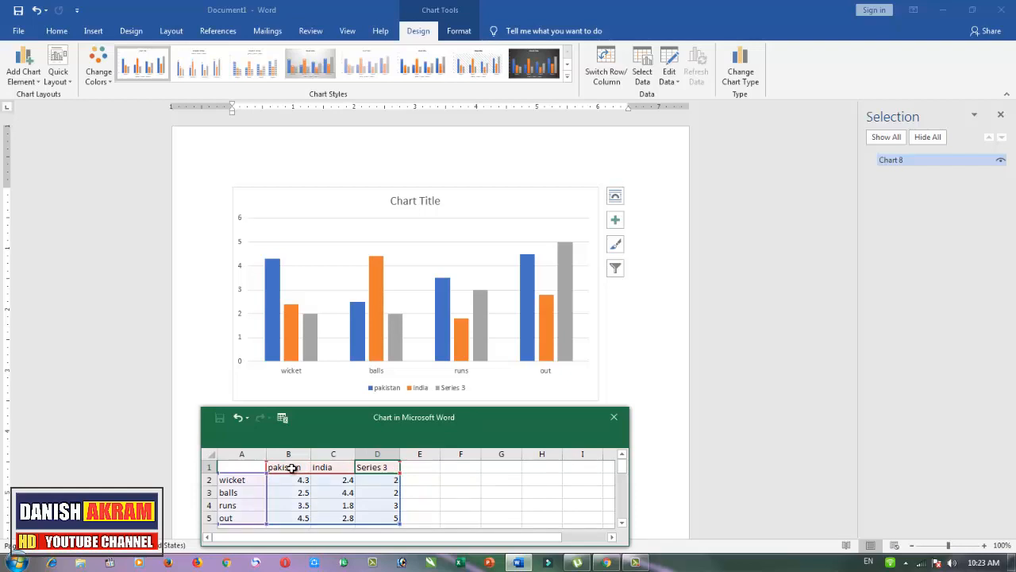
pyautogui.write('a')
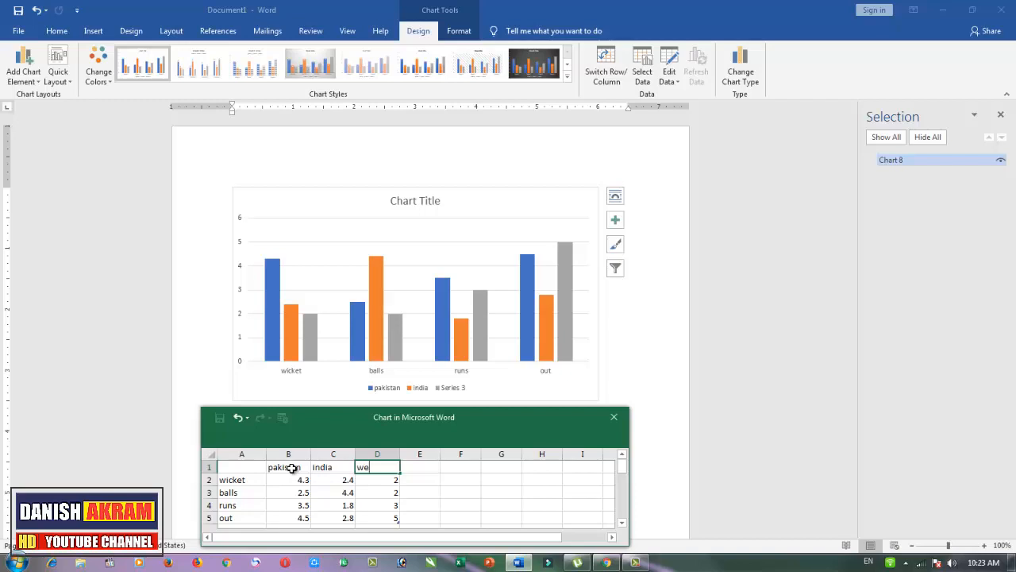
pyautogui.click(459, 505)
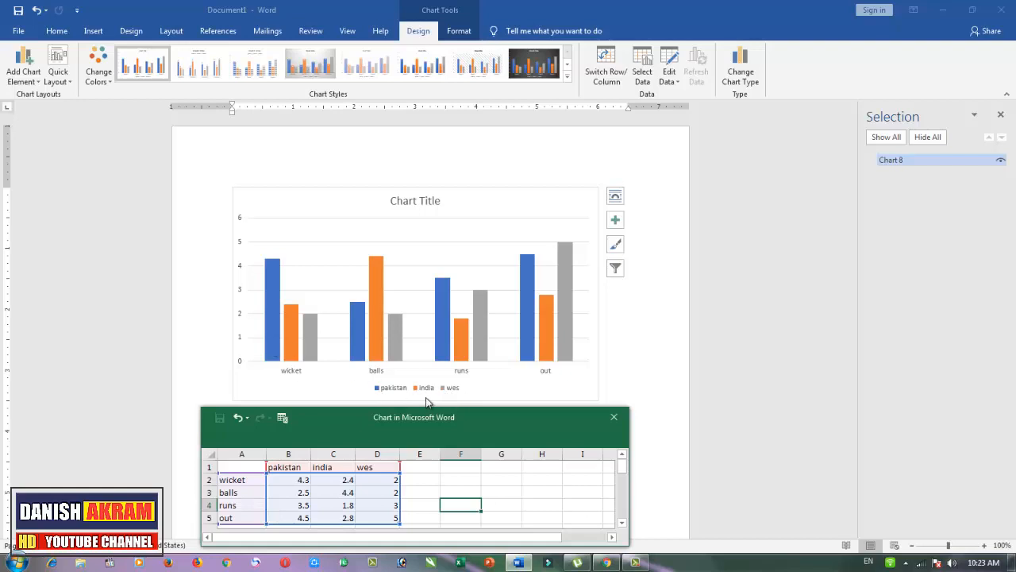
# - Fill the pakistan series columns with the standard green colour
pyautogui.click(268, 316)
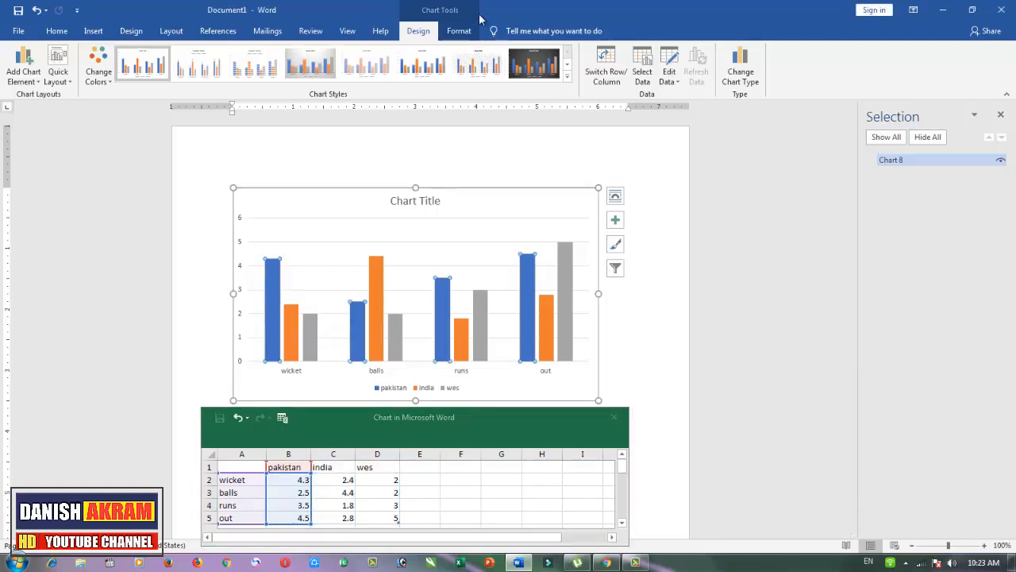
pyautogui.click(460, 31)
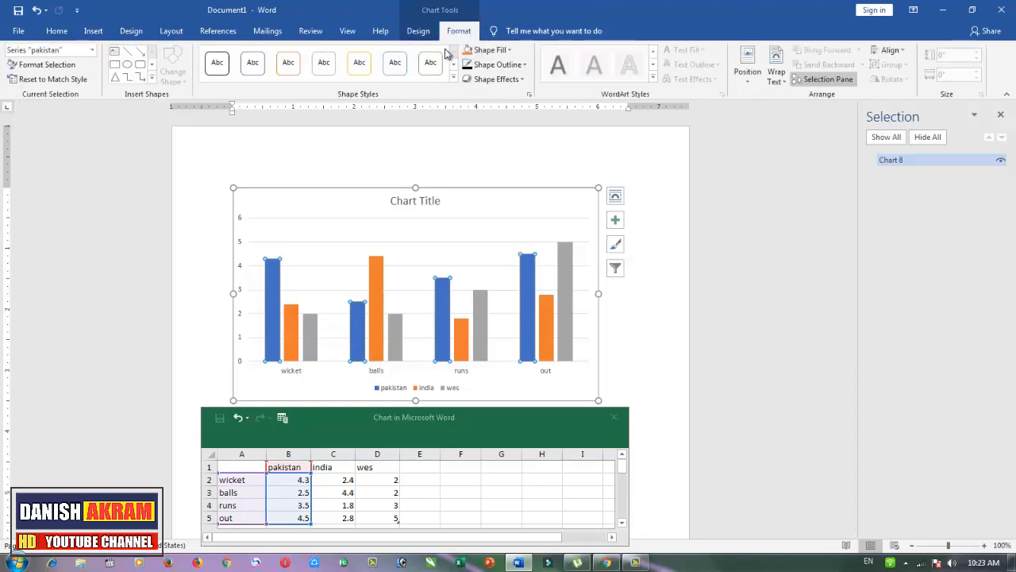
pyautogui.click(485, 50)
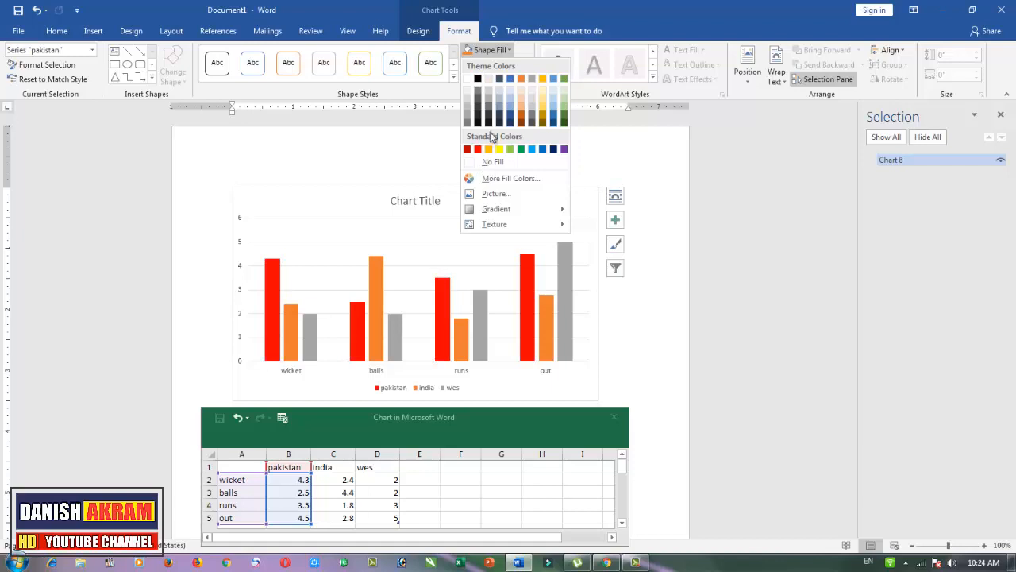
pyautogui.click(523, 148)
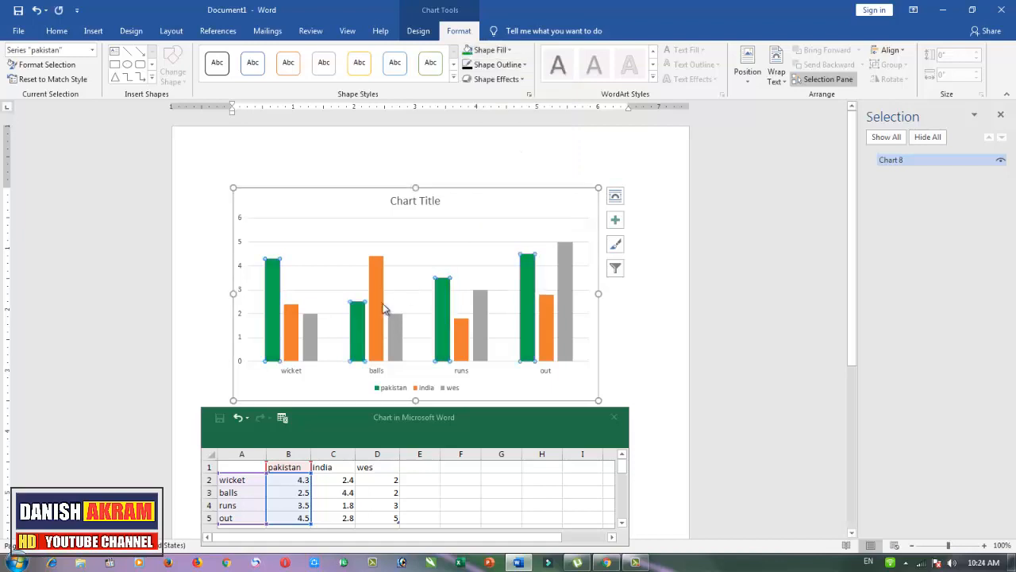
# - Fill the india series columns with standard light blue and the wes series columns with standard dark blue
pyautogui.click(293, 332)
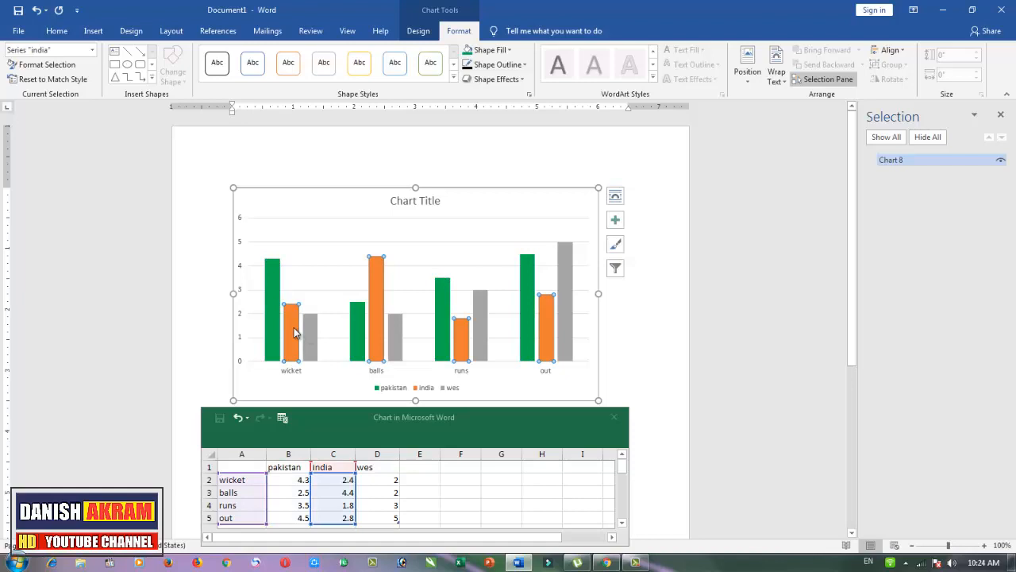
pyautogui.click(481, 49)
pyautogui.click(532, 150)
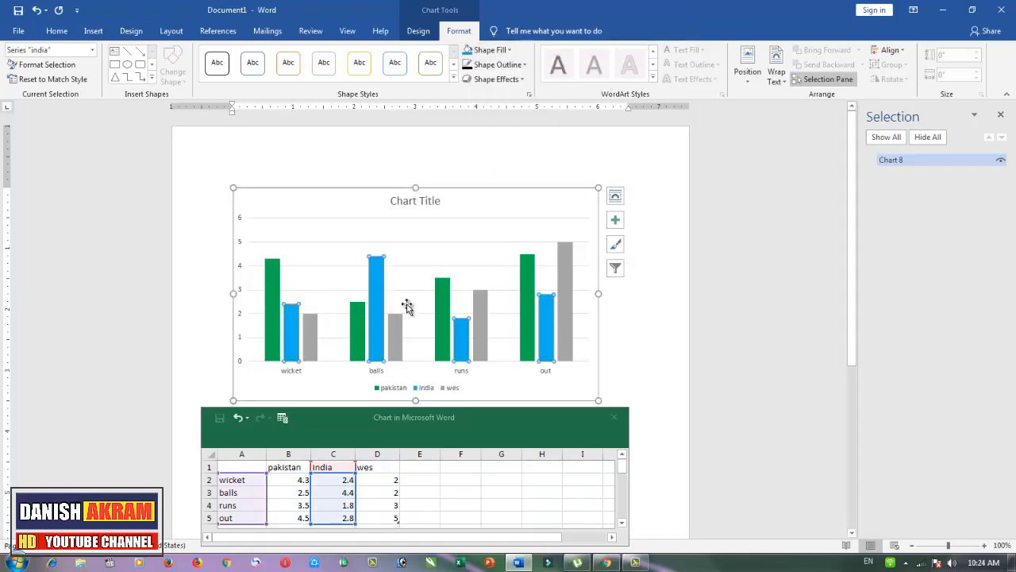
pyautogui.click(394, 329)
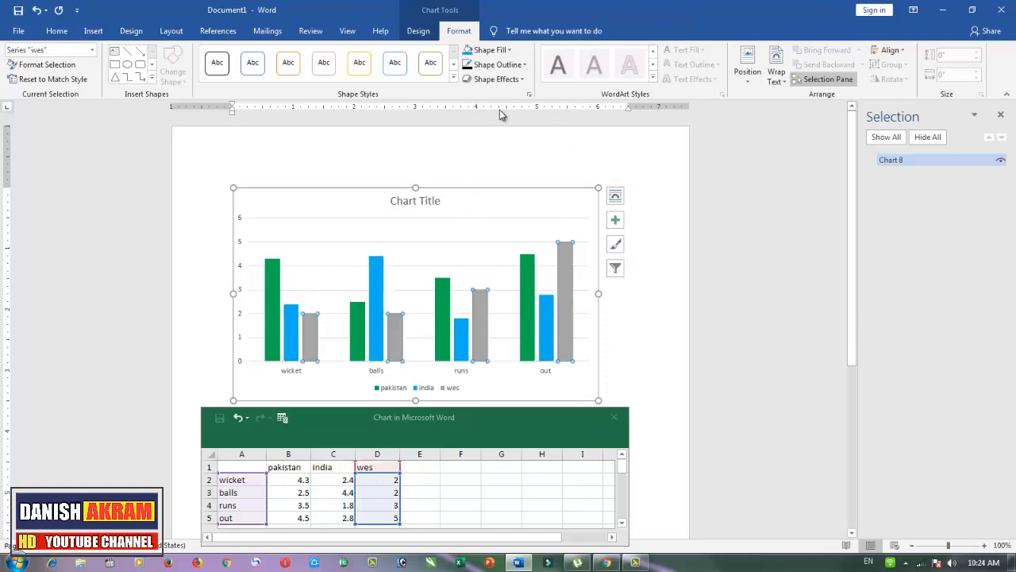
pyautogui.click(484, 50)
pyautogui.click(554, 150)
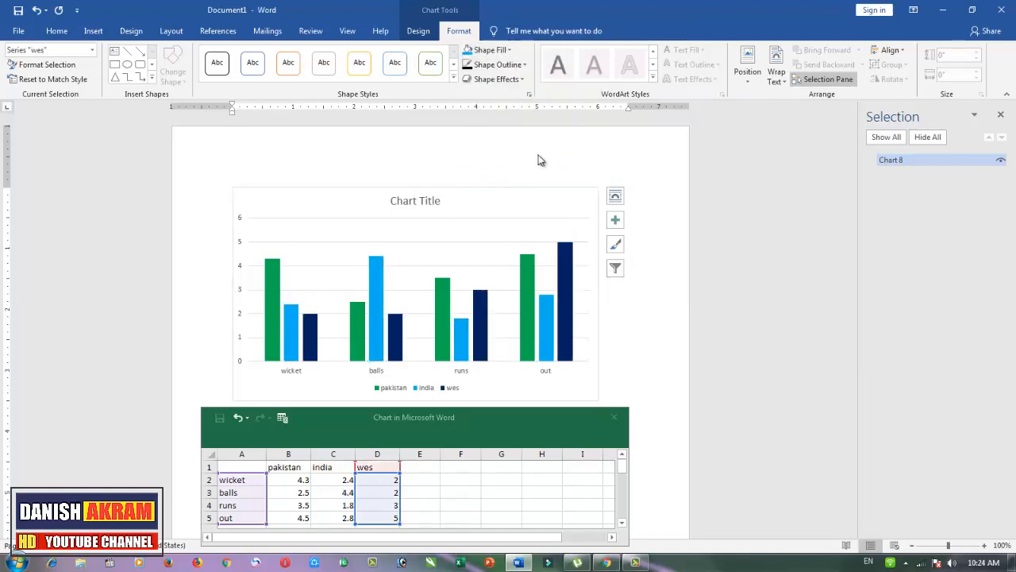
# - Set the wicket row values in the chart's data sheet to pakistan 3, india 3 and wes 1
pyautogui.click(419, 30)
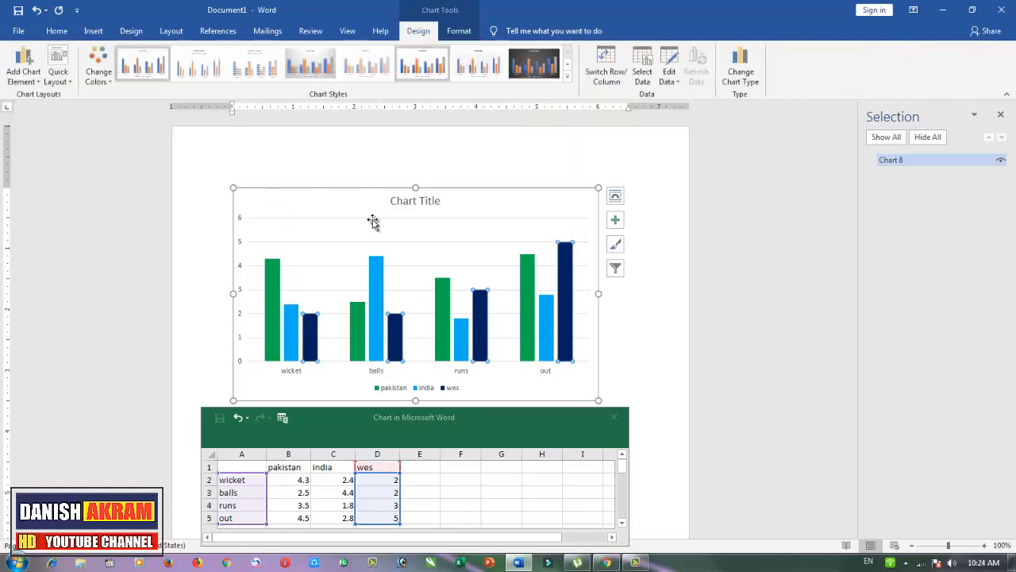
pyautogui.click(283, 470)
pyautogui.click(304, 478)
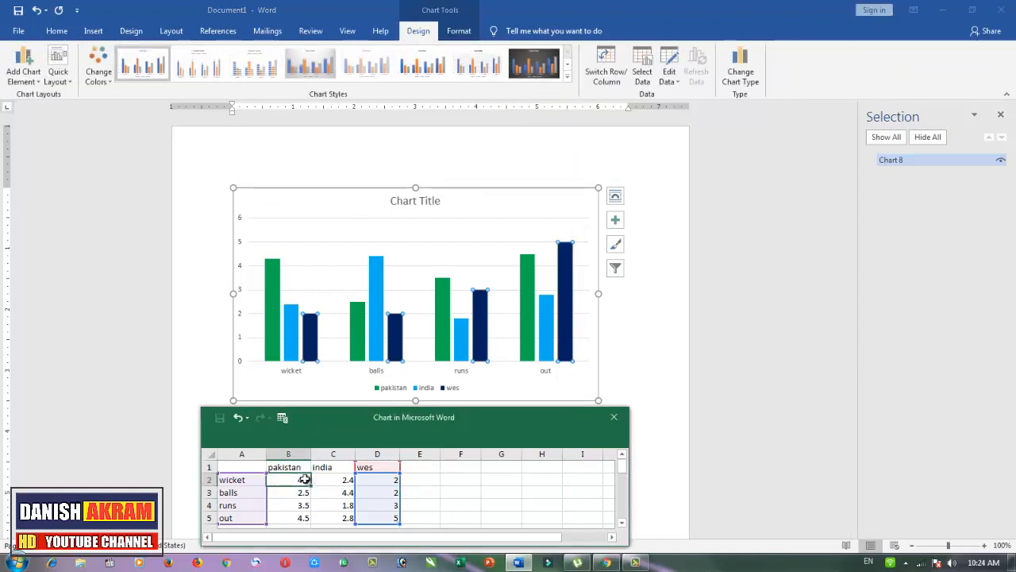
pyautogui.write('3')
pyautogui.press('Tab')
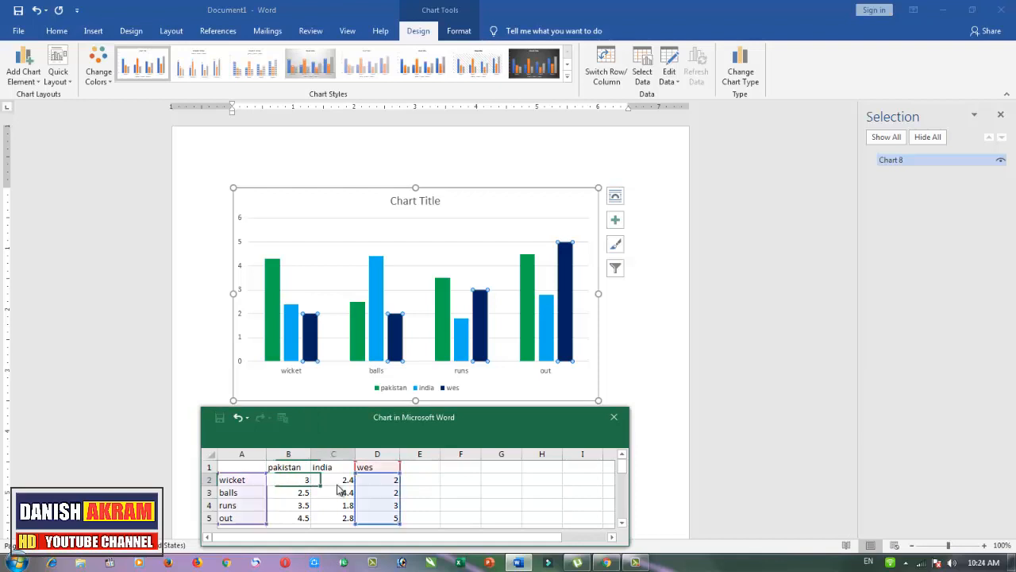
pyautogui.write('3')
pyautogui.press('Tab')
pyautogui.write('1')
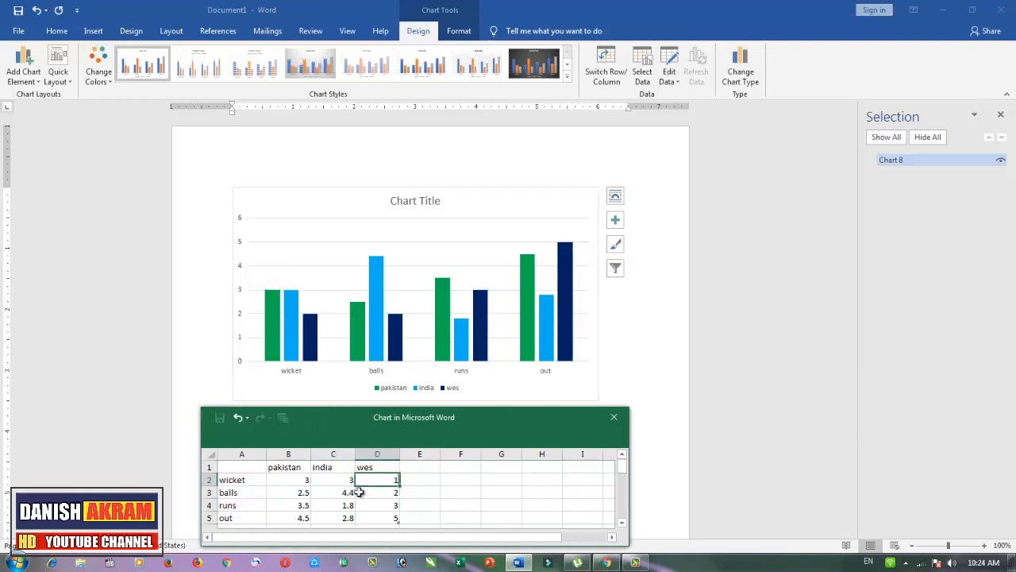
pyautogui.click(307, 494)
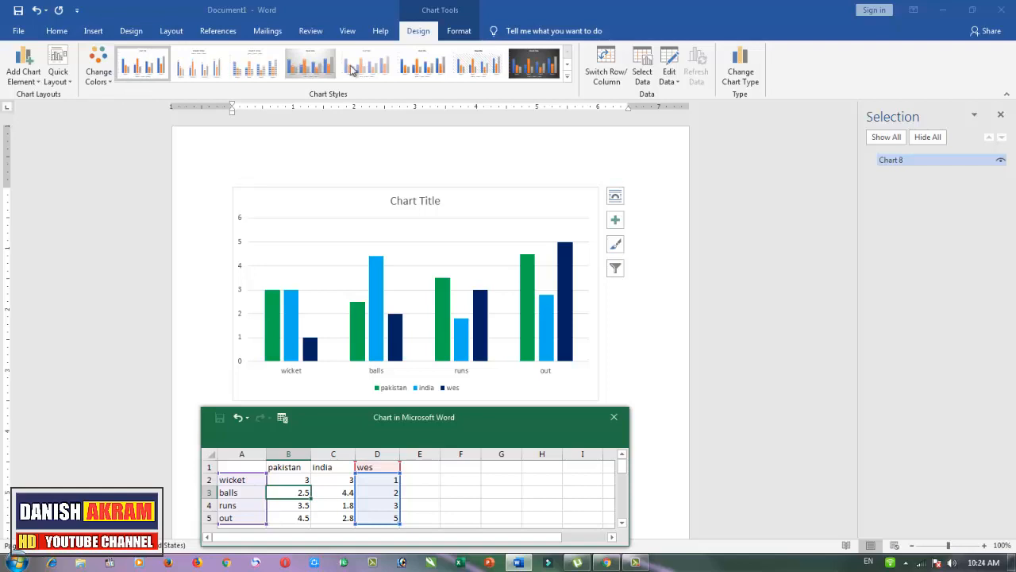
# - Restyle the column chart with the dark gradient background style that shows value labels inside the columns
pyautogui.click(254, 66)
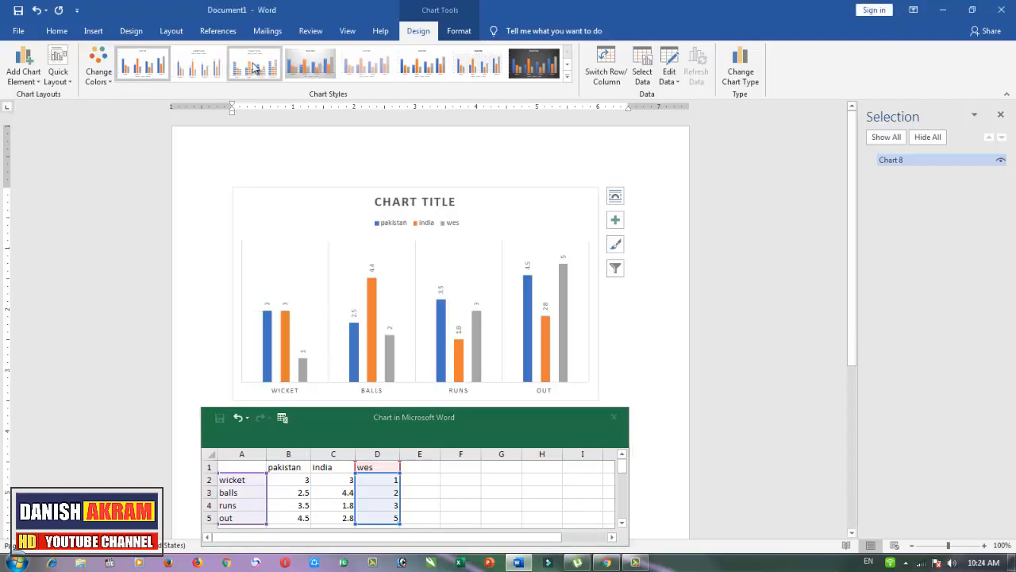
pyautogui.click(567, 63)
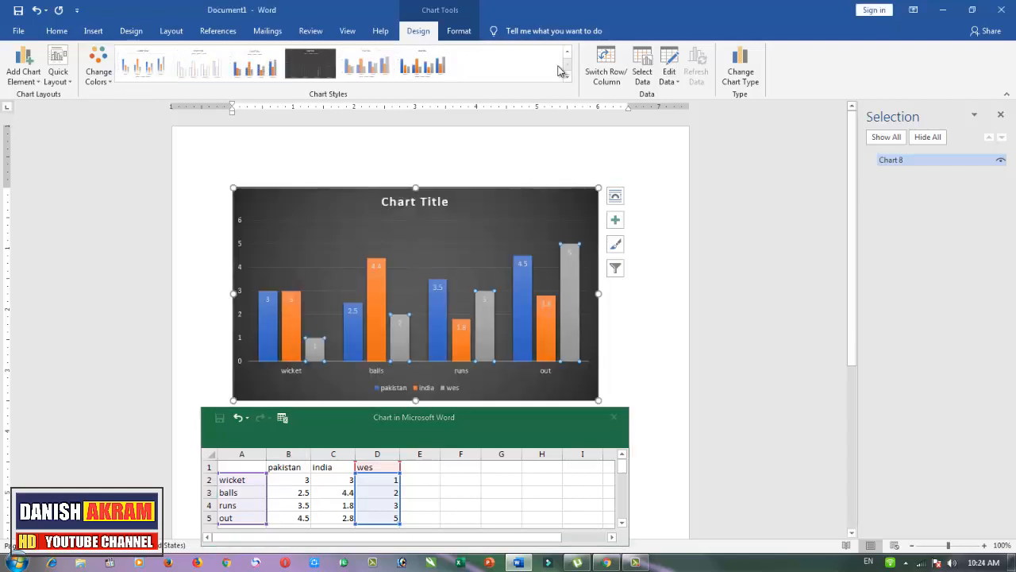
# - Toggle the chart's Switch Row/Column option back and forth between grouping by category and grouping by team
pyautogui.click(609, 76)
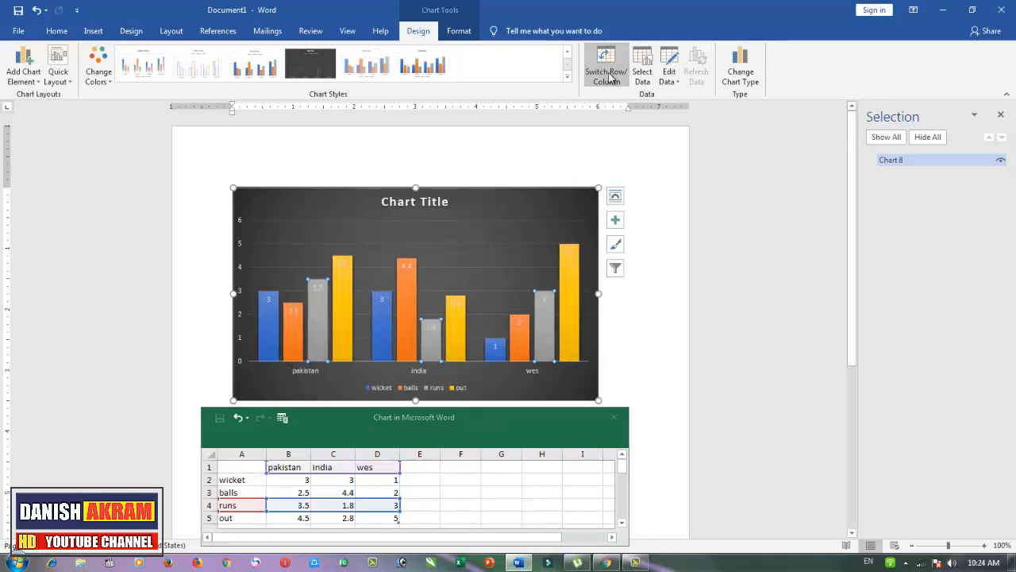
pyautogui.click(609, 76)
pyautogui.click(610, 76)
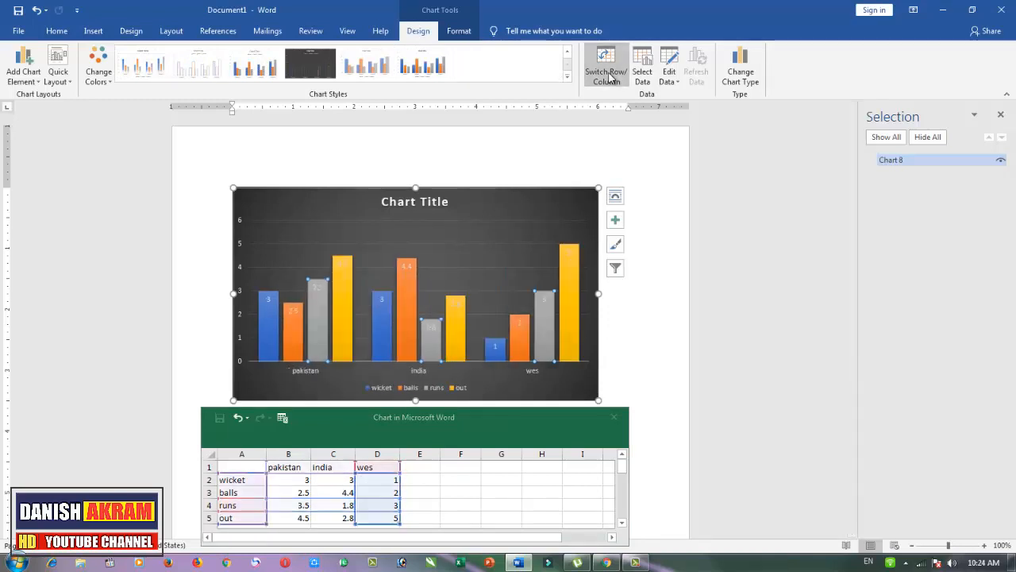
pyautogui.click(610, 76)
pyautogui.click(609, 76)
pyautogui.click(610, 76)
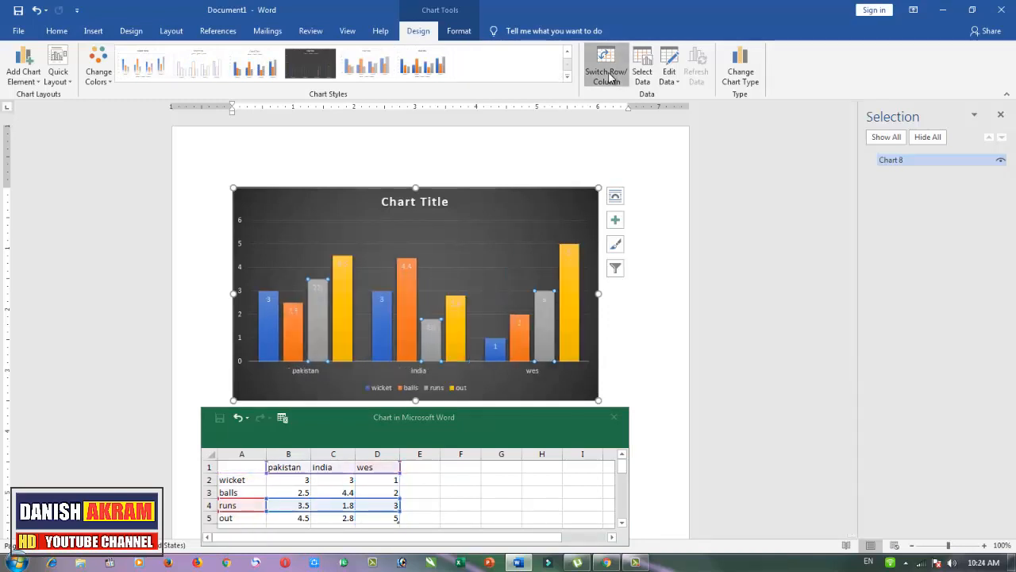
pyautogui.click(610, 76)
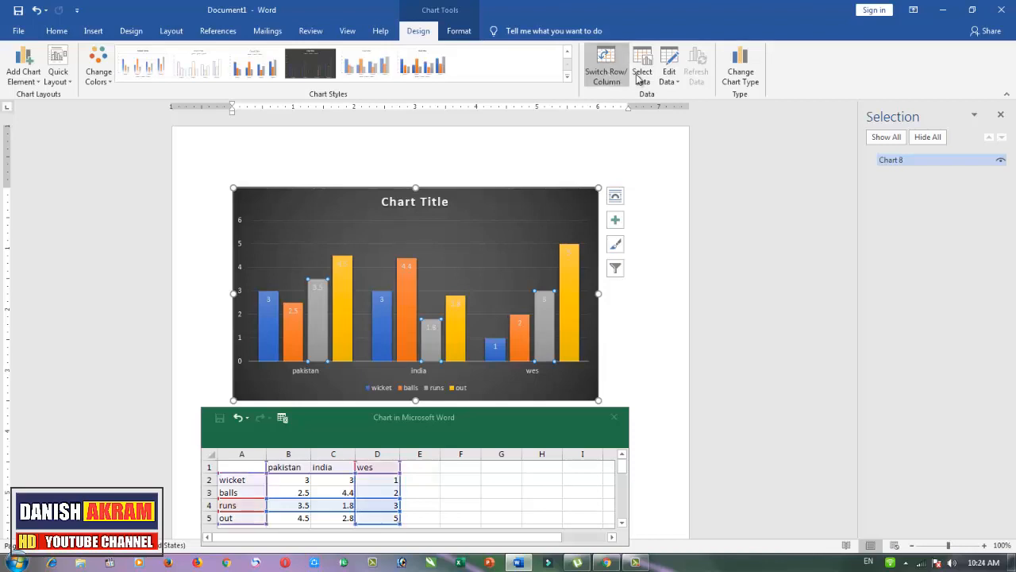
pyautogui.click(609, 76)
# - Switch rows and columns in the chart's data source settings, making wicket, balls, runs and out the series, and open its data for editing
pyautogui.click(642, 77)
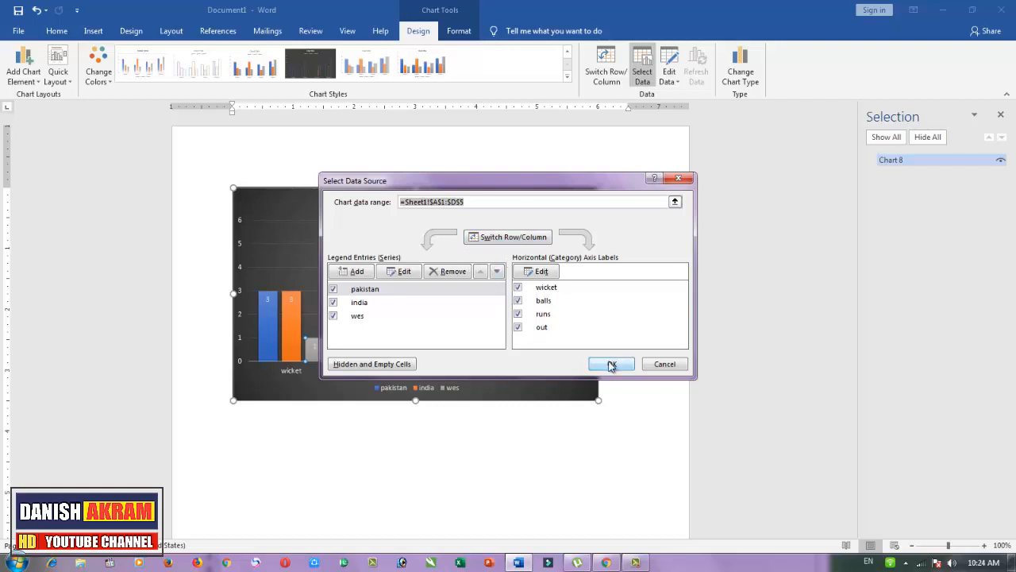
pyautogui.click(534, 238)
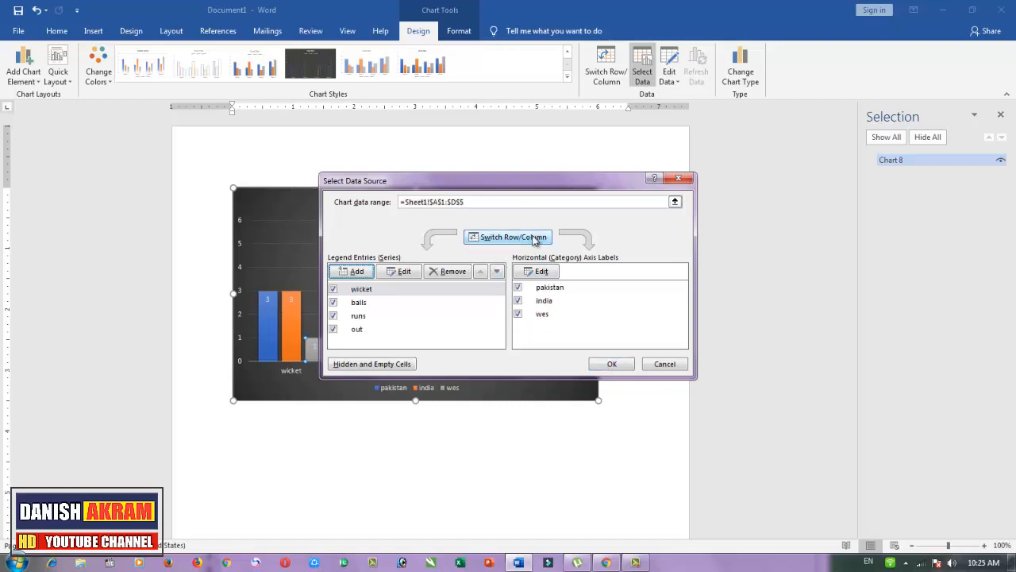
pyautogui.click(609, 364)
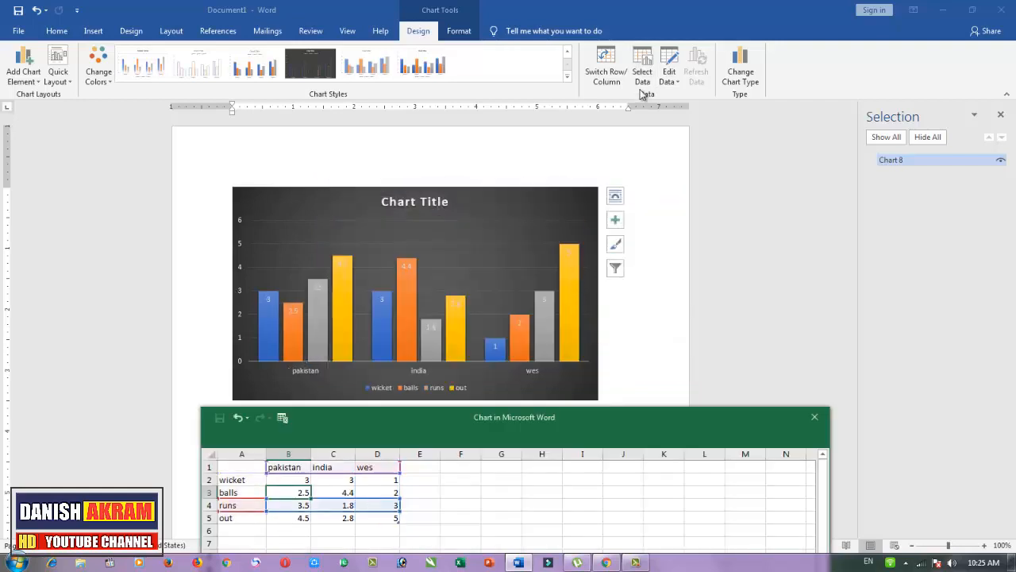
pyautogui.click(671, 85)
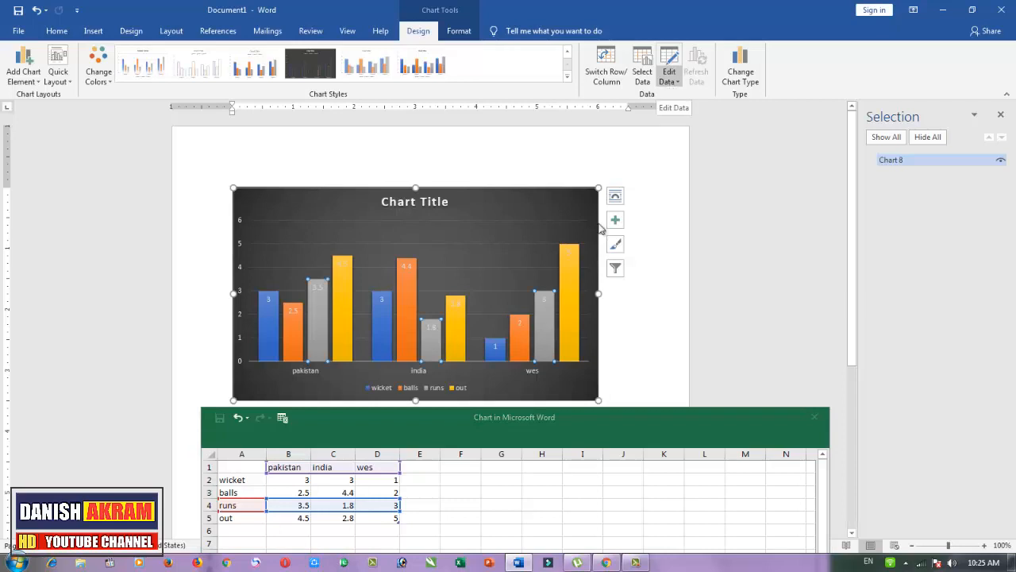
# - Change the chart type from column to a standard Pie chart
pyautogui.click(739, 79)
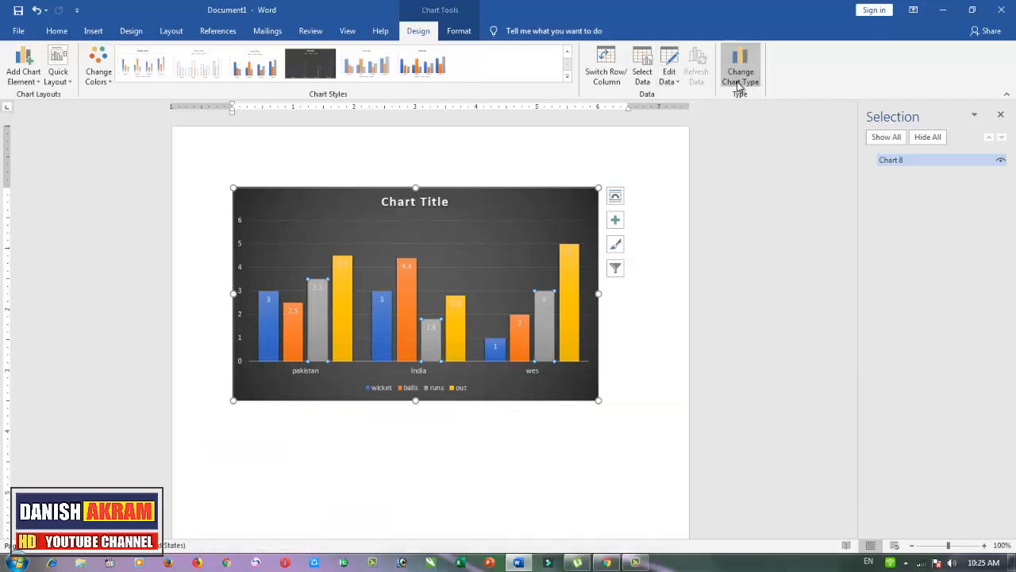
pyautogui.click(347, 198)
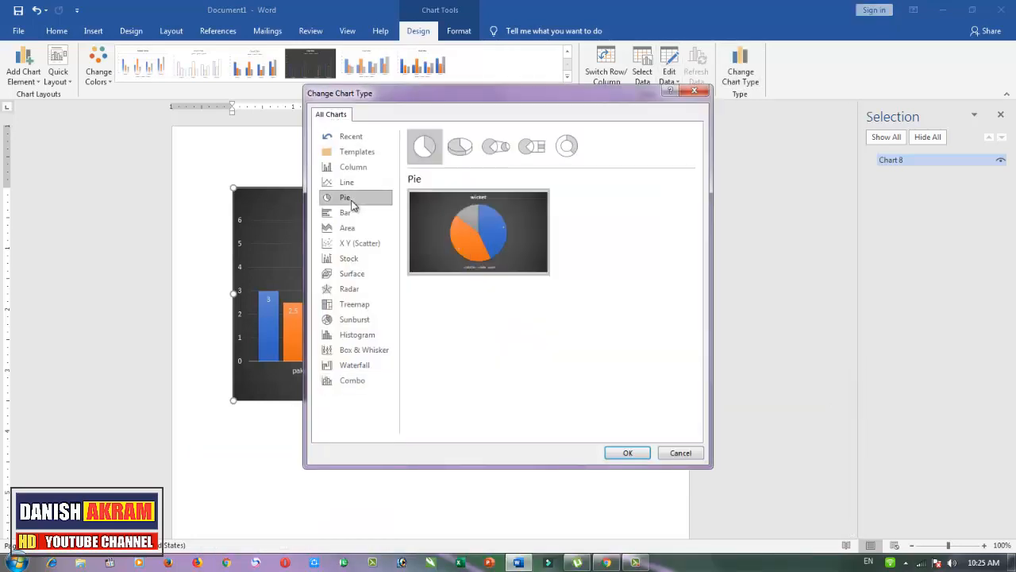
pyautogui.click(627, 452)
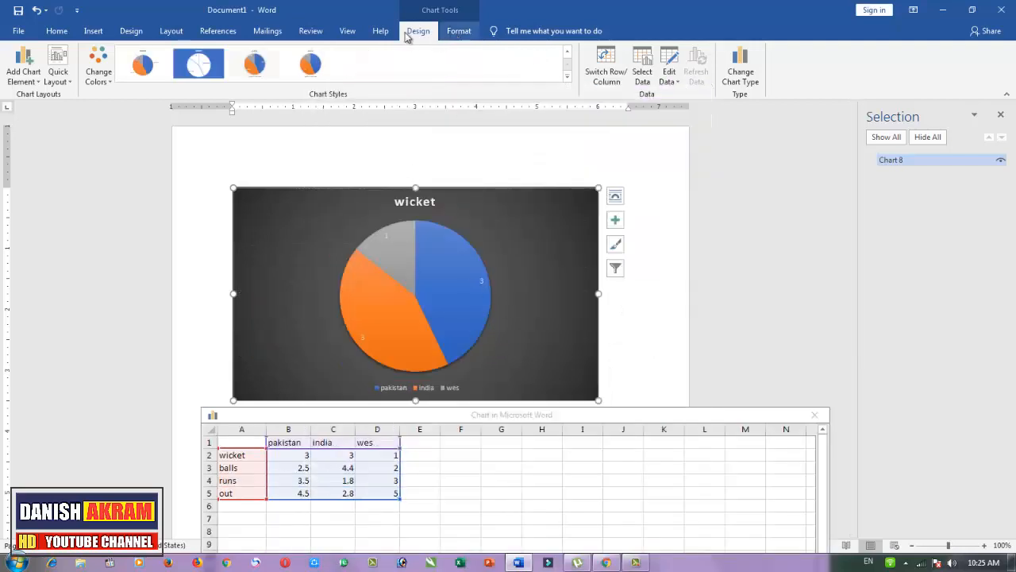
pyautogui.click(454, 32)
pyautogui.click(418, 31)
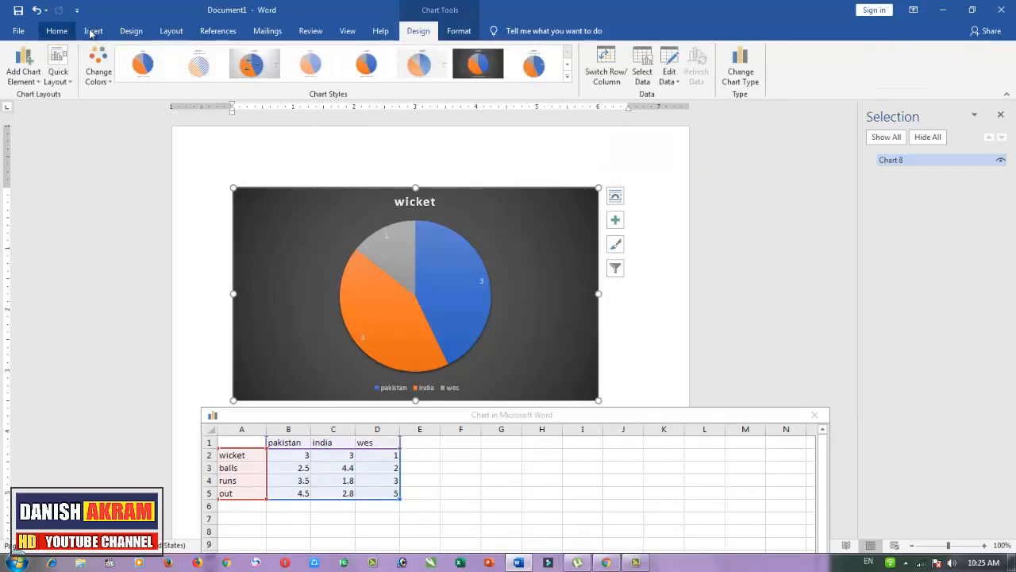
# - Delete the pie chart from the document
pyautogui.click(92, 30)
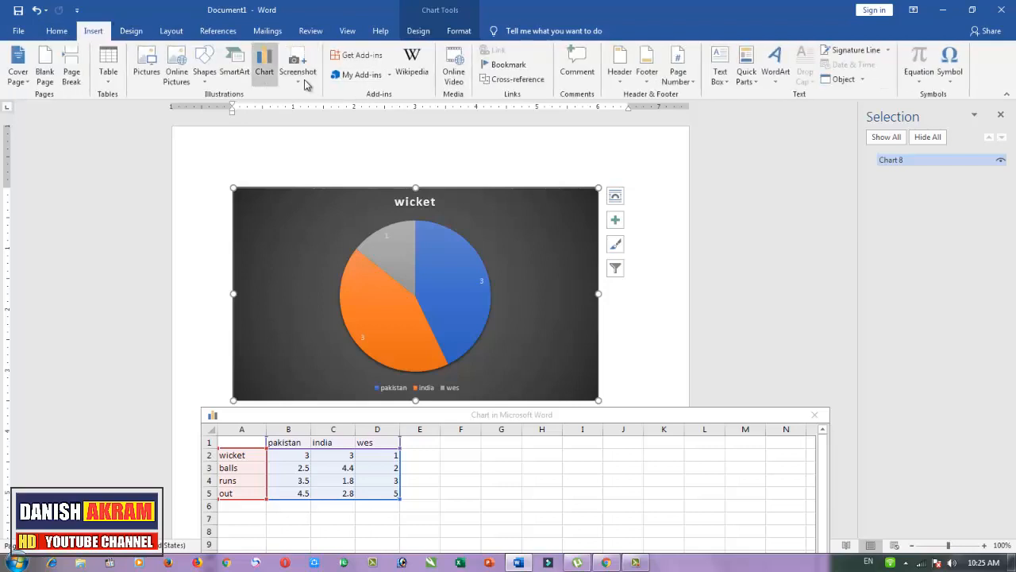
pyautogui.click(464, 415)
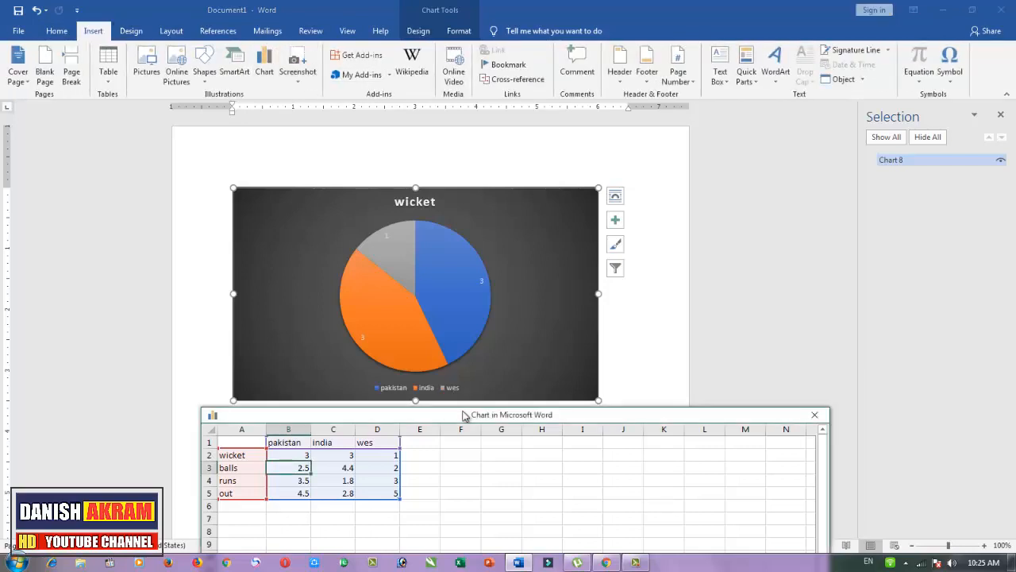
pyautogui.click(486, 367)
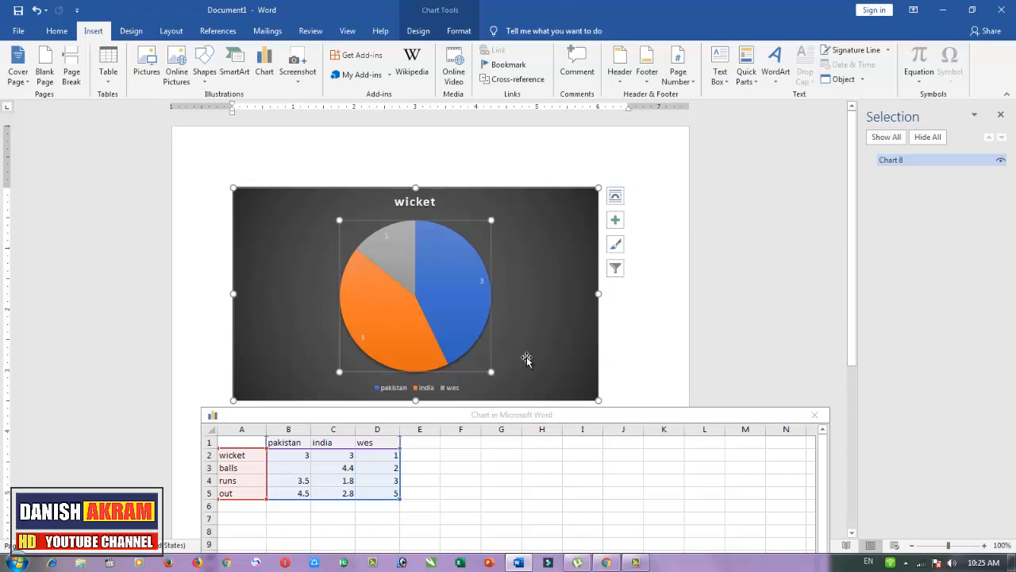
pyautogui.press('Delete')
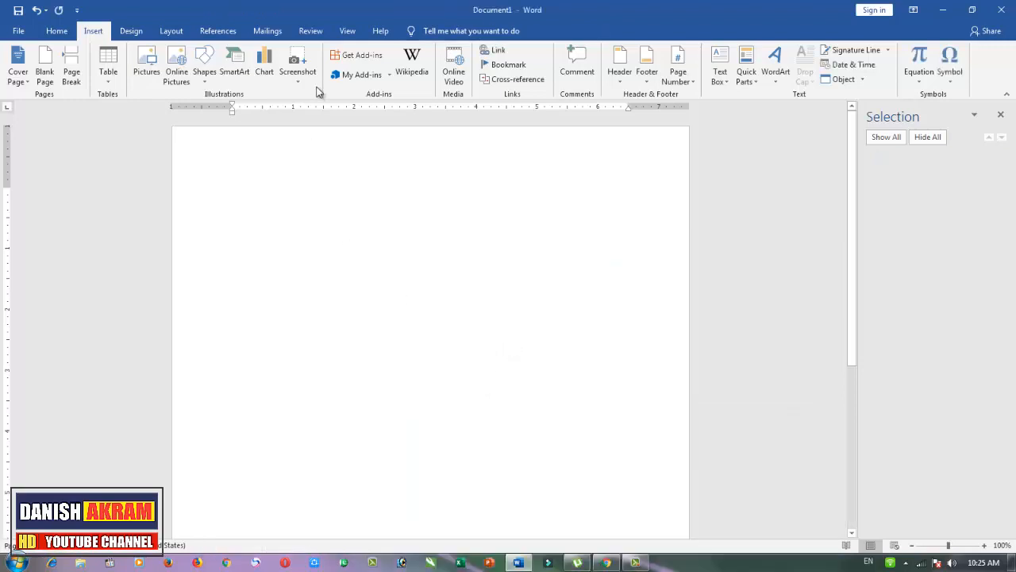
# - Paste the copied sentence beginning "Global warming occurs when carbon dioxide (CO2)" and ending "in the atmosphere and absorb" into the blank document
pyautogui.click(296, 65)
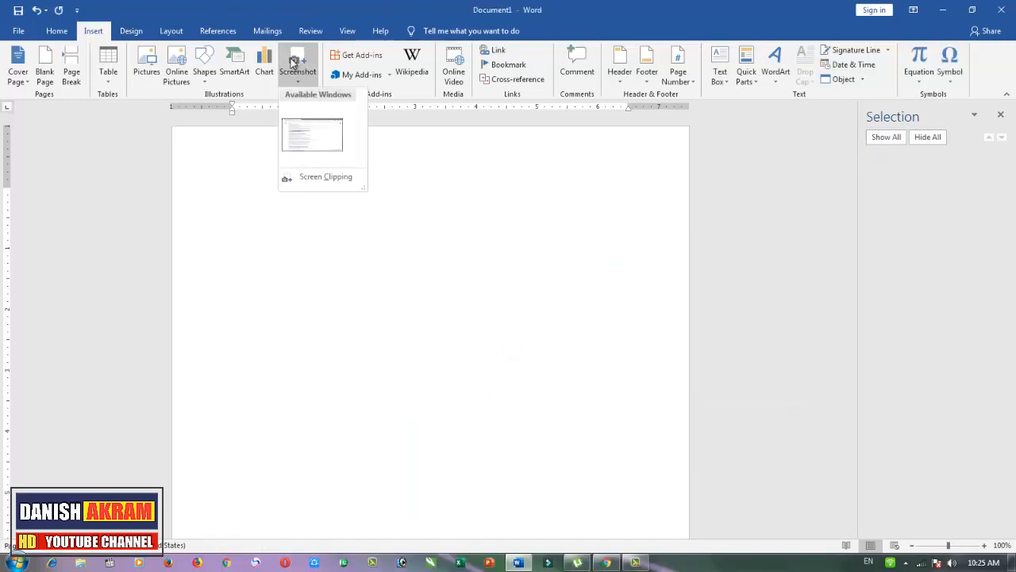
pyautogui.click(295, 65)
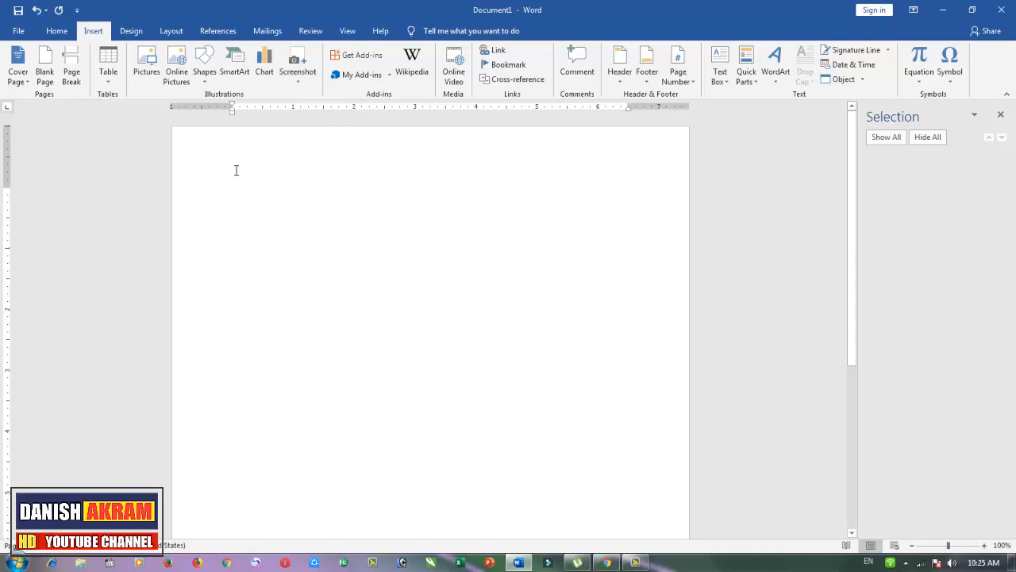
pyautogui.write('Global warming occurs when carbon dioxide (CO2) and other air pollutants and greenhouse gases collect in the atmosphere and absorb')
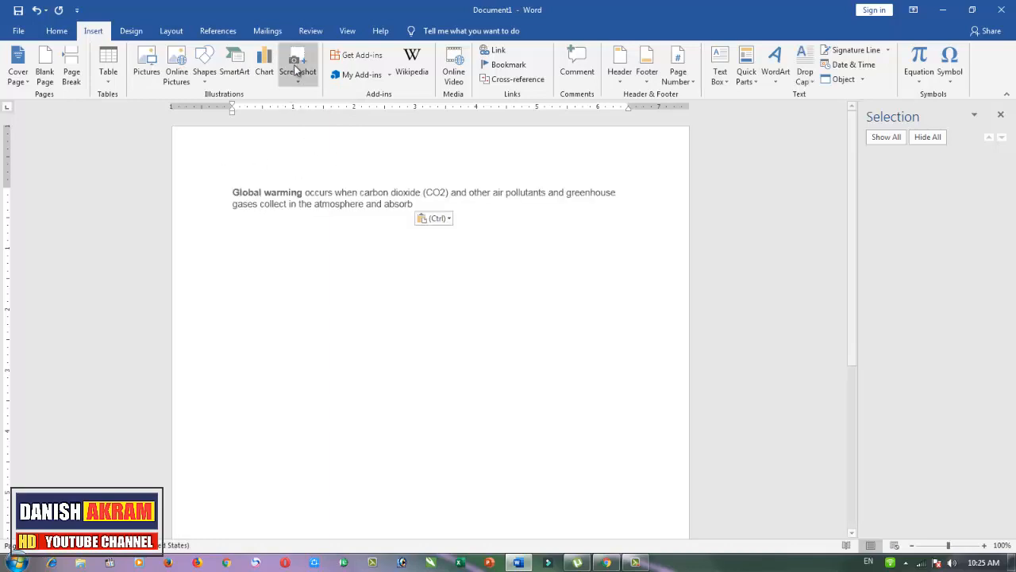
# - Insert a screen clipping of the whole browser window with the Google results for "gobal warming" below the pasted sentence
pyautogui.click(302, 61)
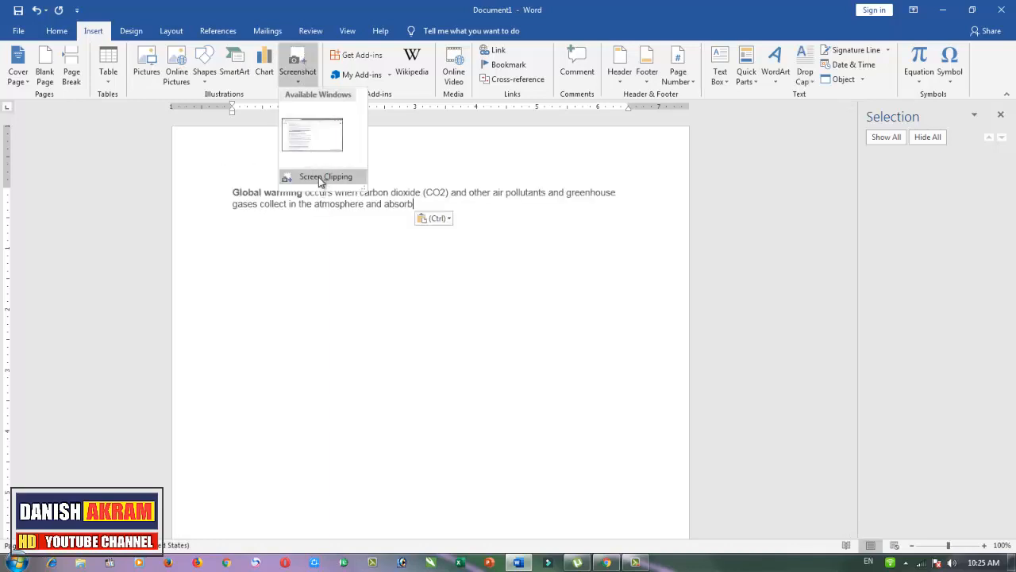
pyautogui.click(320, 179)
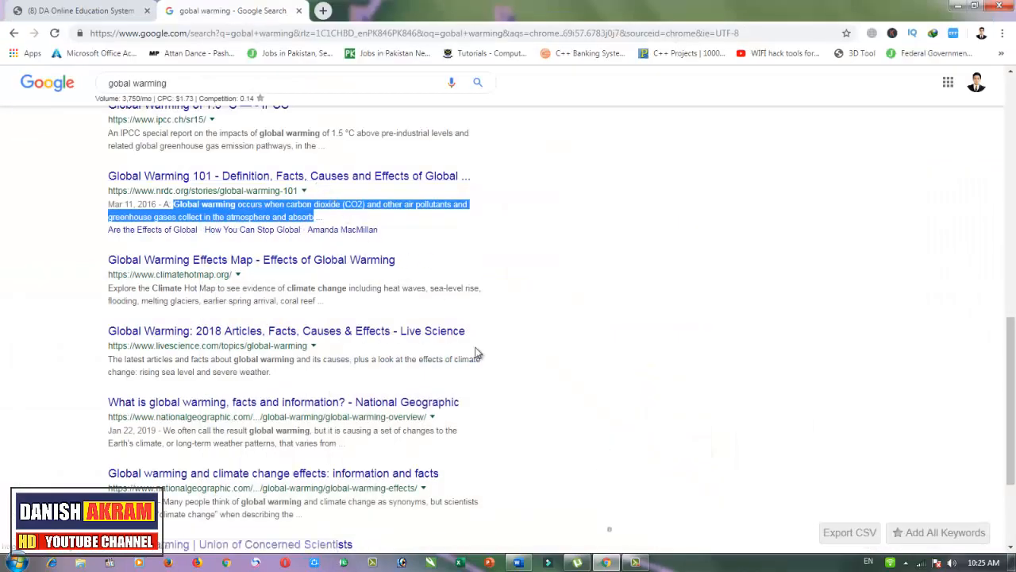
pyautogui.moveTo(2, 2); pyautogui.dragTo(610, 371)
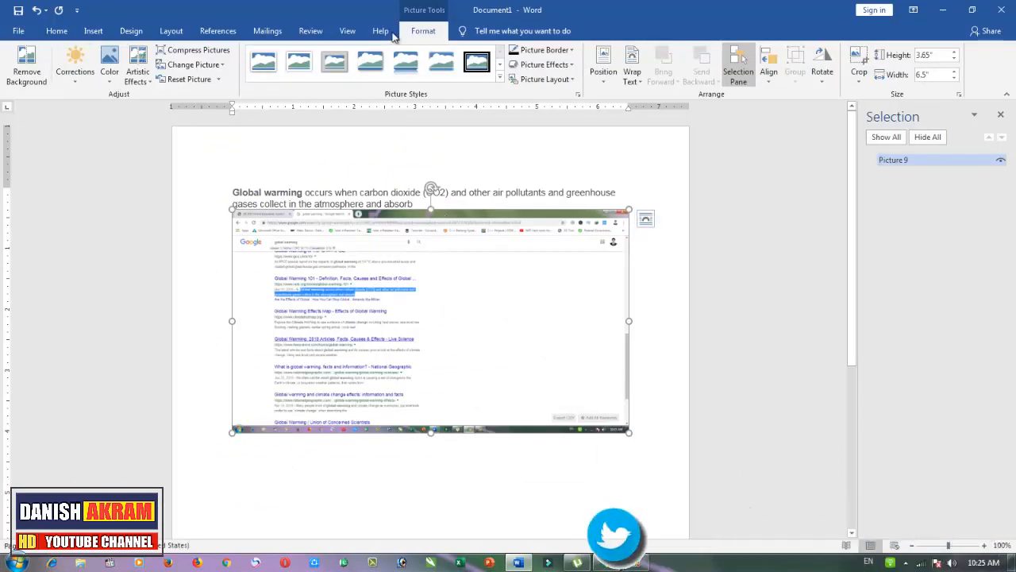
pyautogui.click(93, 30)
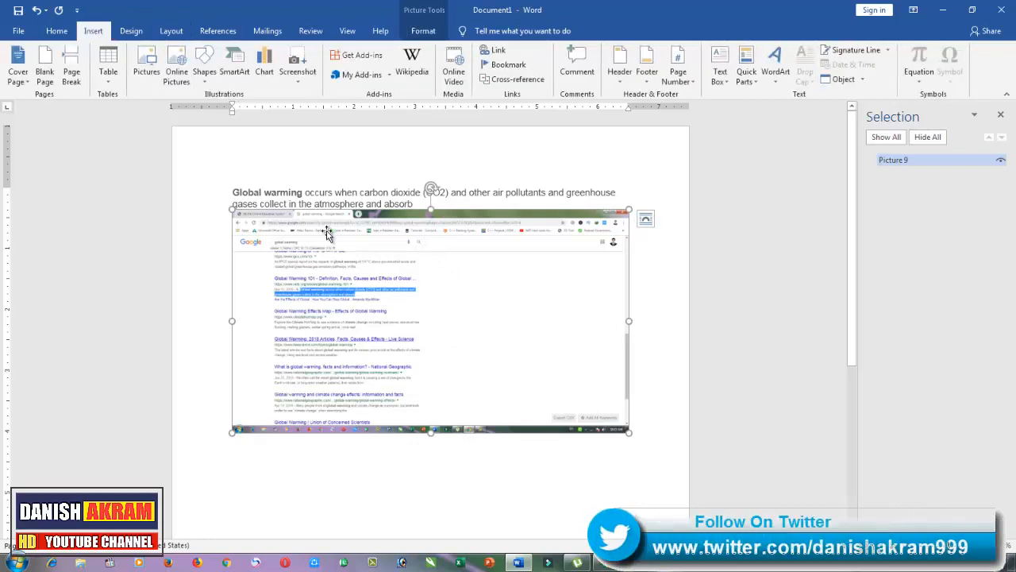